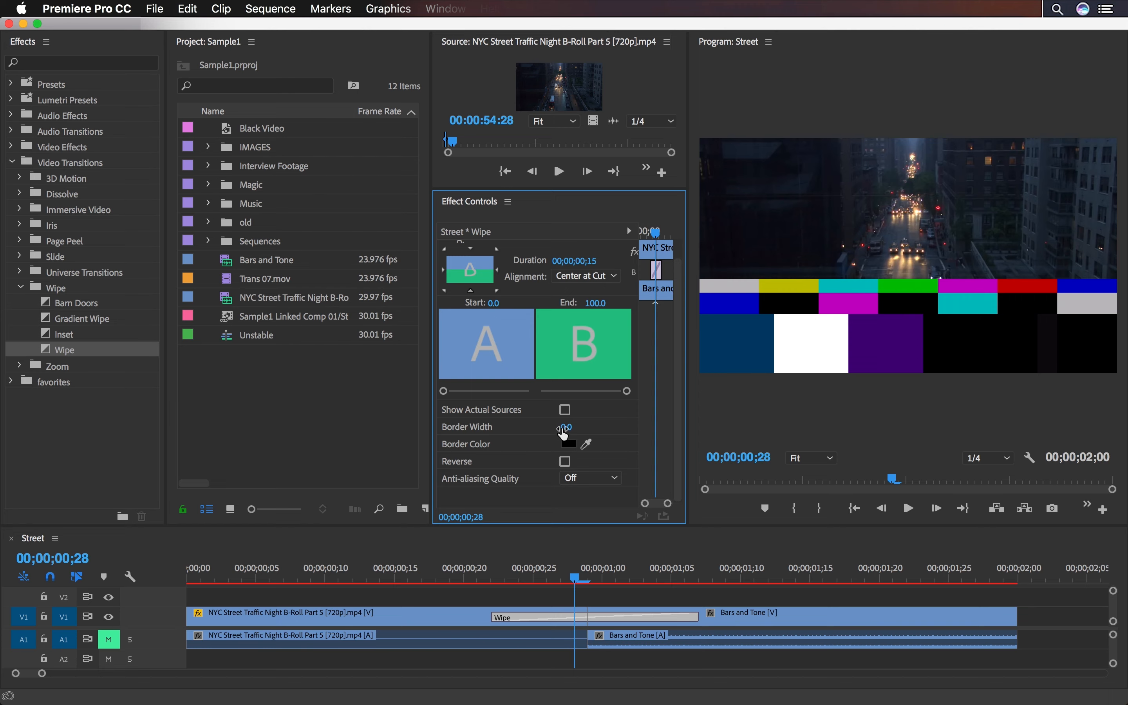
Step: Give the Wipe transition an orange border with a width of about 78.1, and preview it at 00;00;00;27
left_click_drag(563, 428, 662, 428)
mouse_move(574, 578)
left_mouse_down()
mouse_move(506, 575)
mouse_move(561, 578)
left_mouse_up()
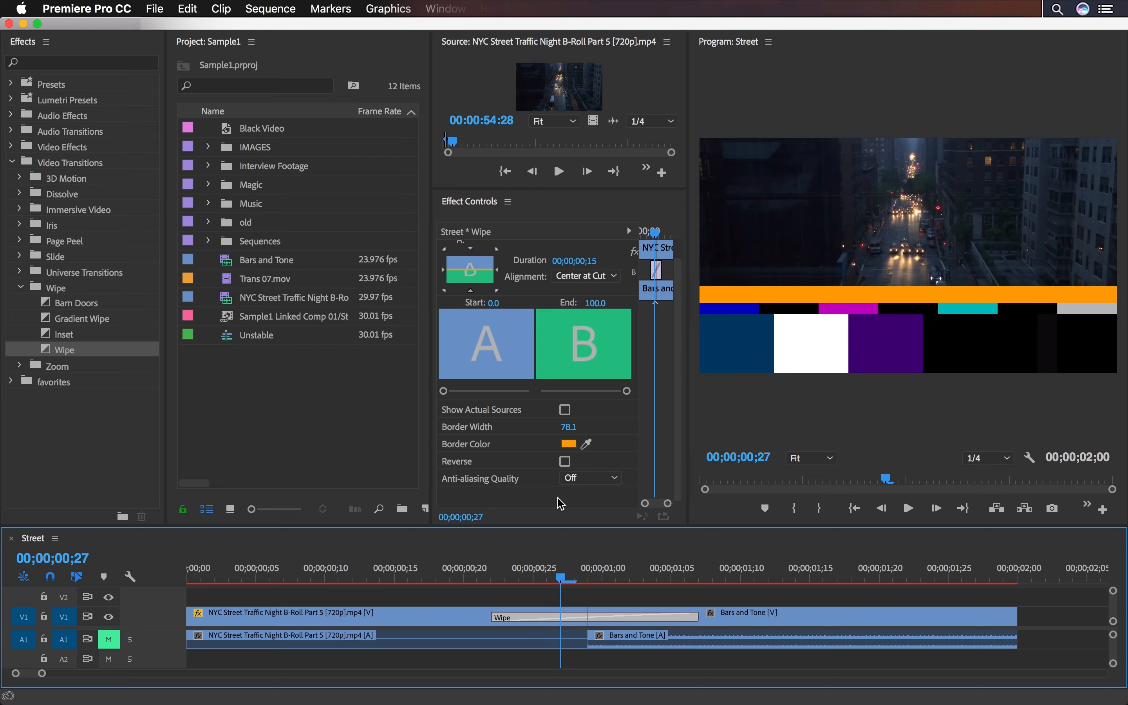
Step: Browse the Video Transitions categories by collapsing Wipe and expanding Universe Transitions, Slide, Page Peel, Iris, Immersive Video, Dissolve and 3D Motion
left_click(20, 288)
left_click(20, 304)
left_click(20, 288)
left_click(20, 273)
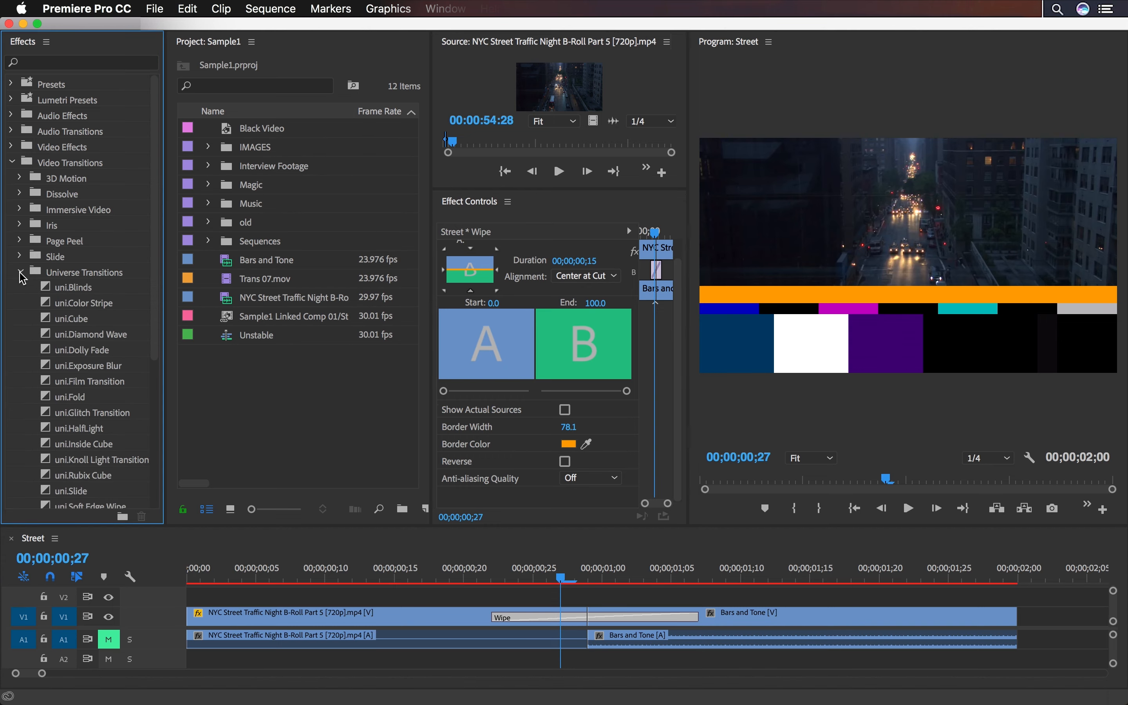
left_click(19, 257)
left_click(20, 241)
left_click(20, 225)
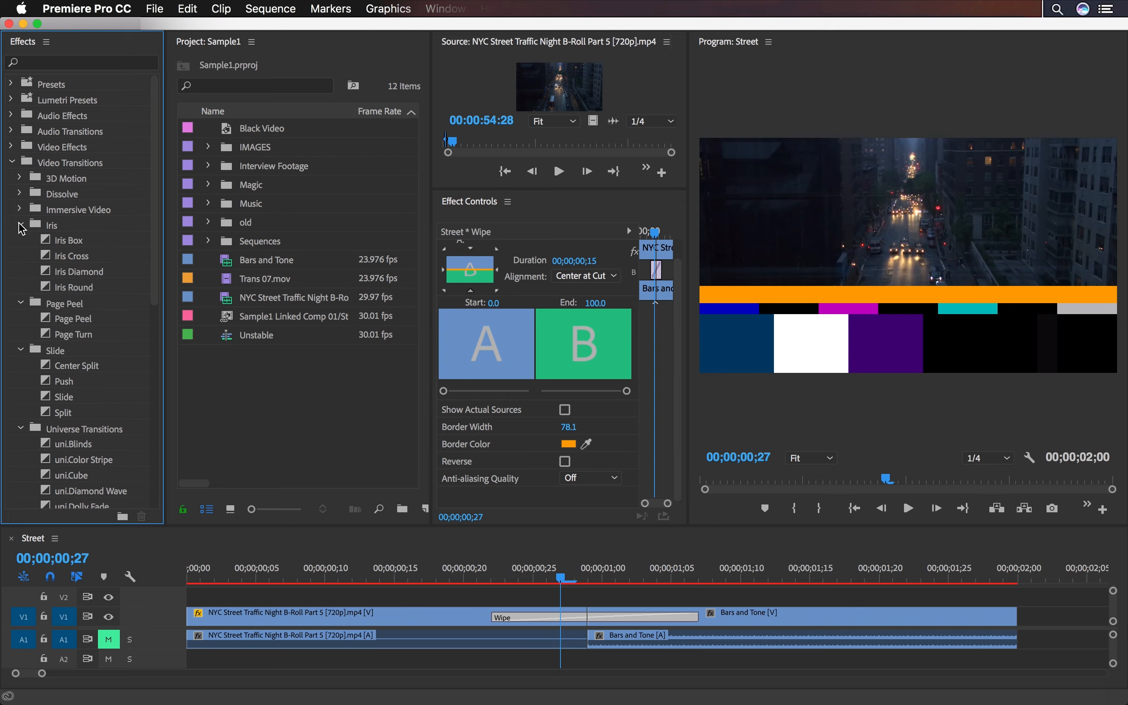
left_click(20, 209)
left_click(20, 193)
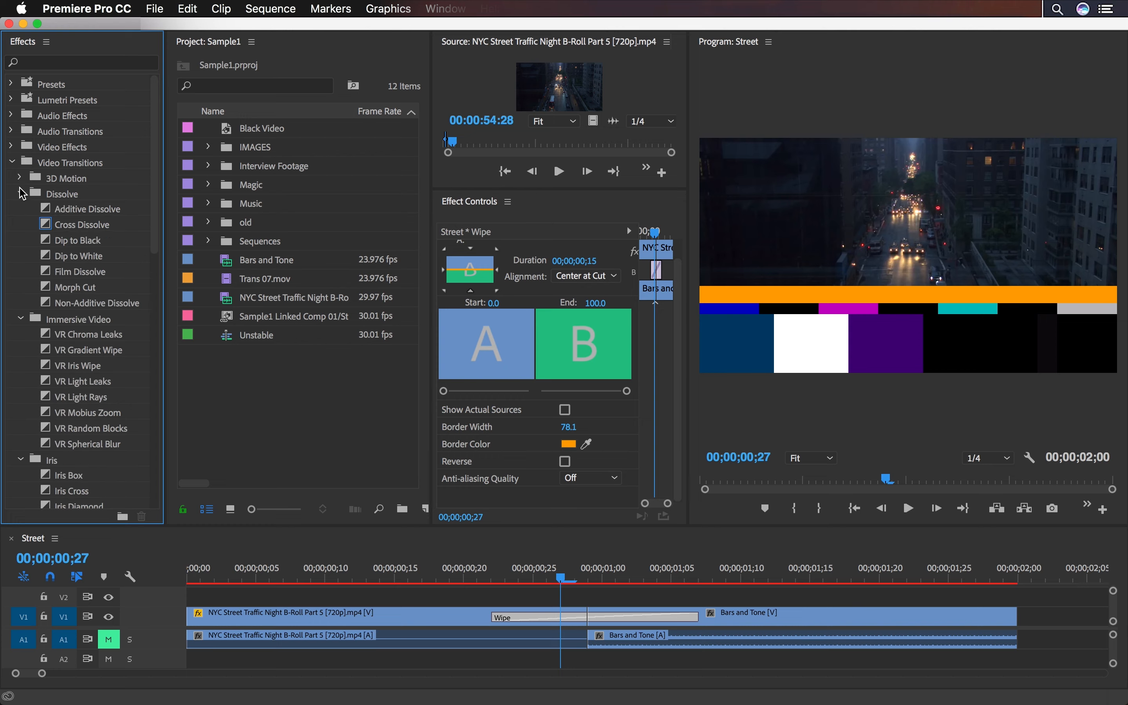
left_click(20, 178)
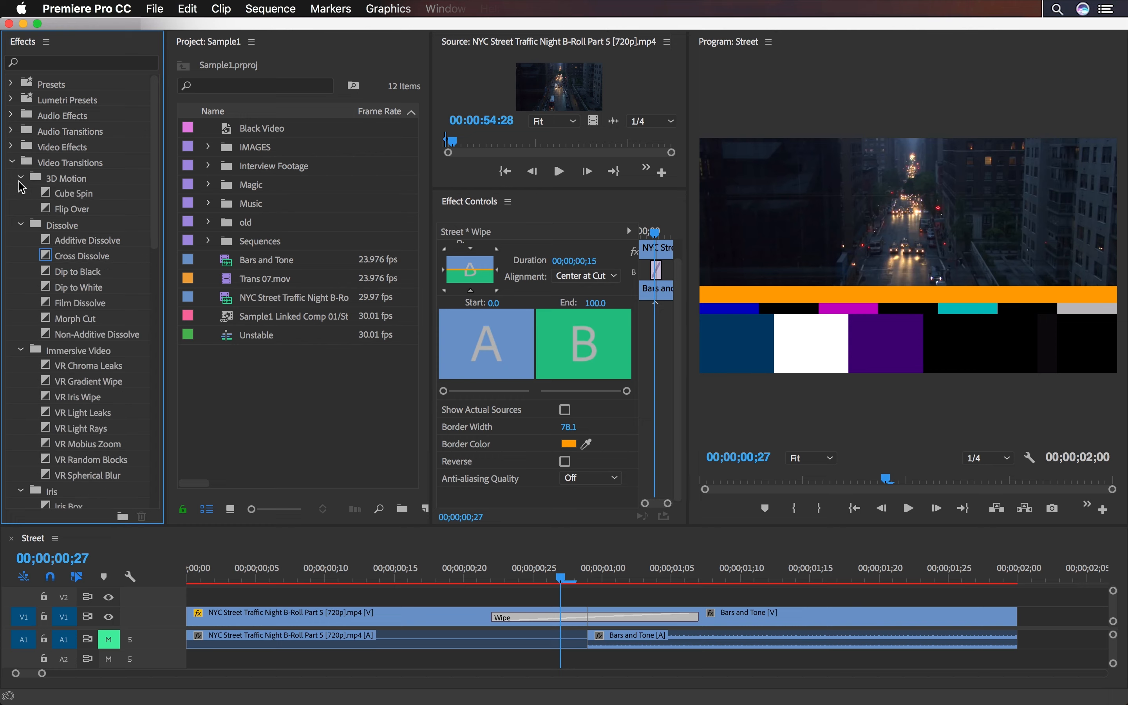
Step: Set Dip to Black from the Dissolve category as the default transition
left_click(80, 256)
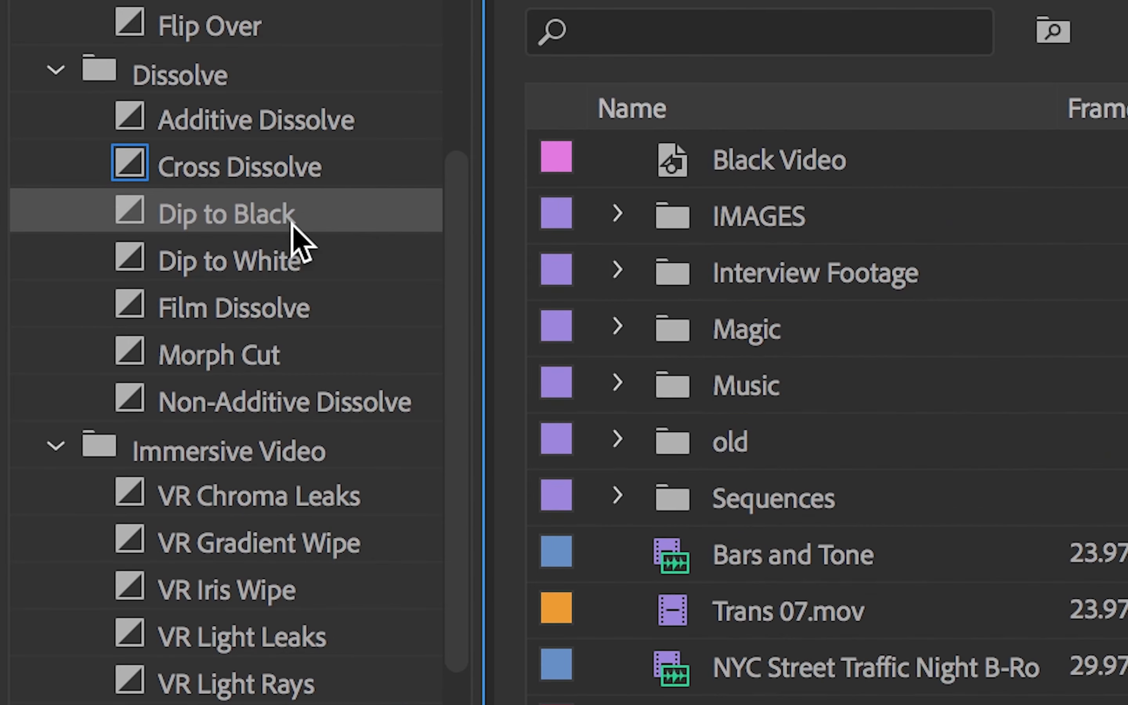
right_click(293, 225)
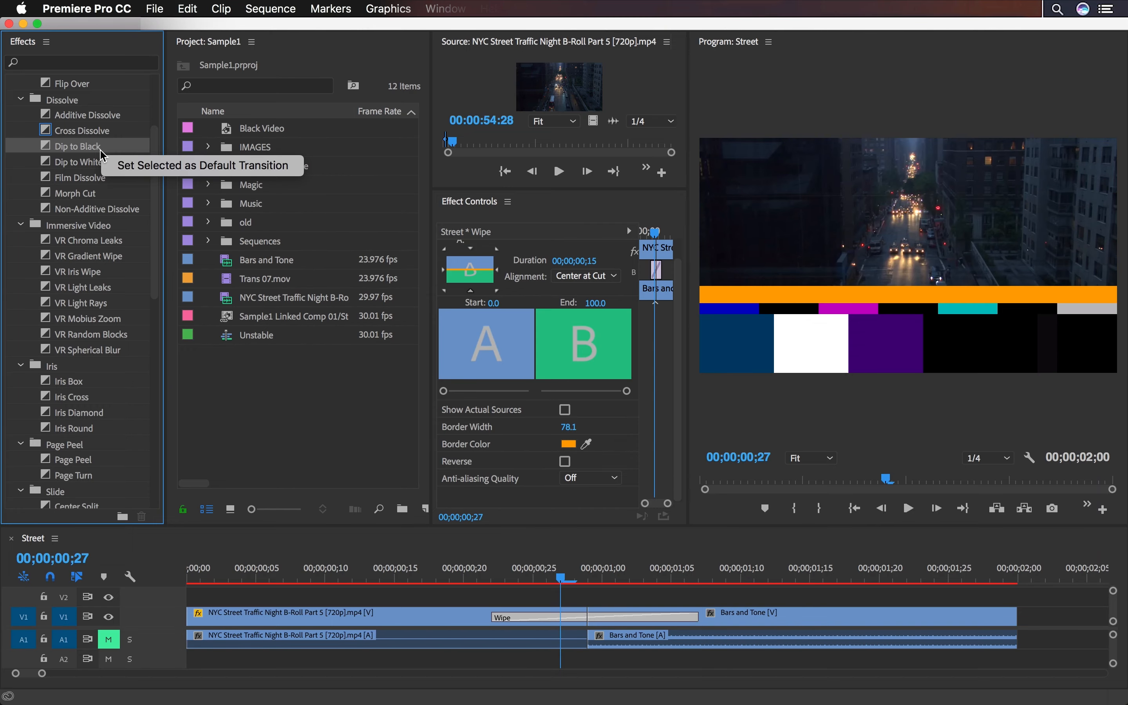
left_click(116, 167)
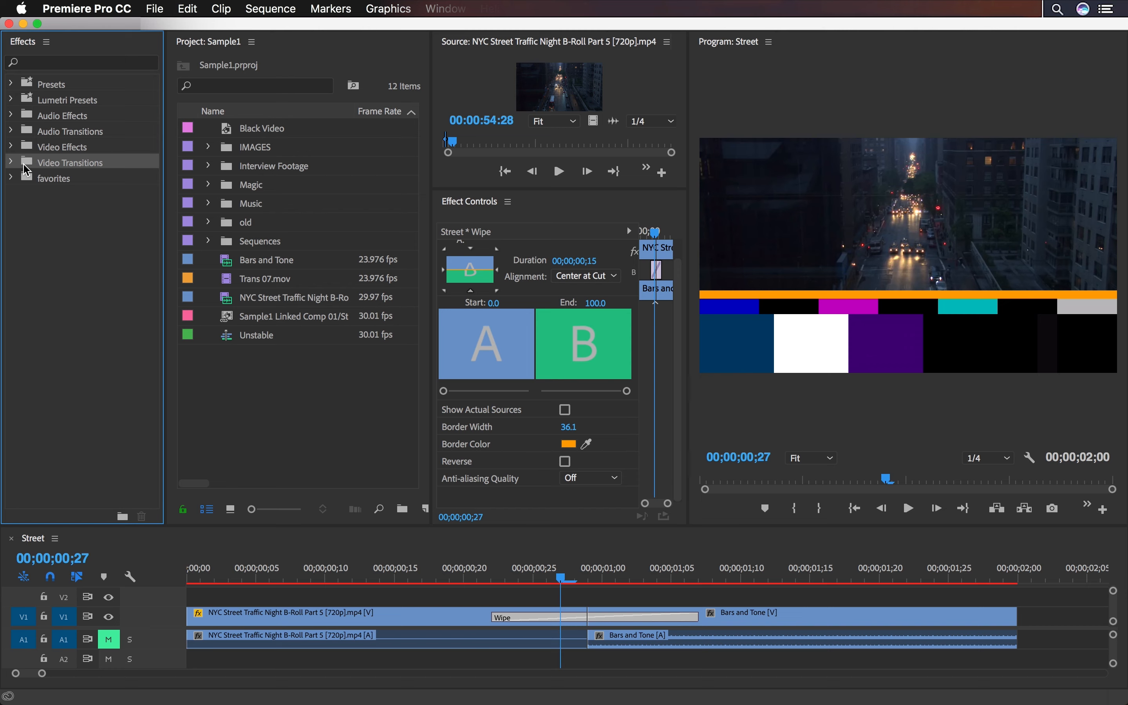
Step: Look through the Video Transitions folder and open the Presets folder in the effects library
left_click(23, 164)
left_click(19, 271)
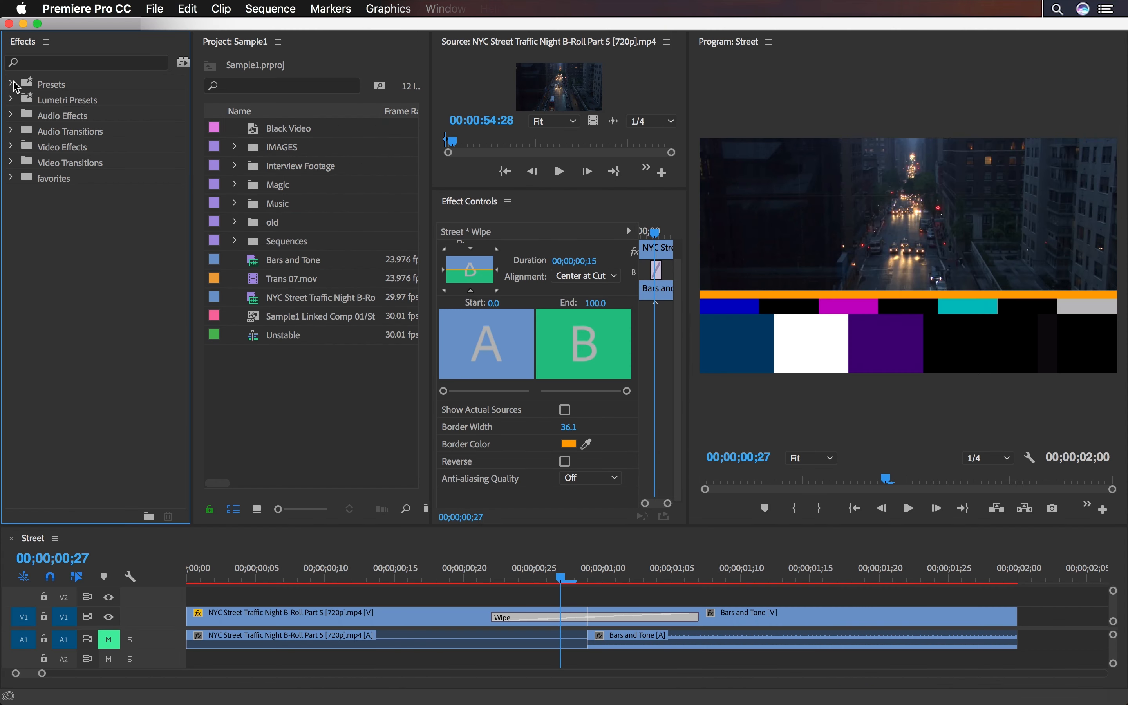
left_click(11, 84)
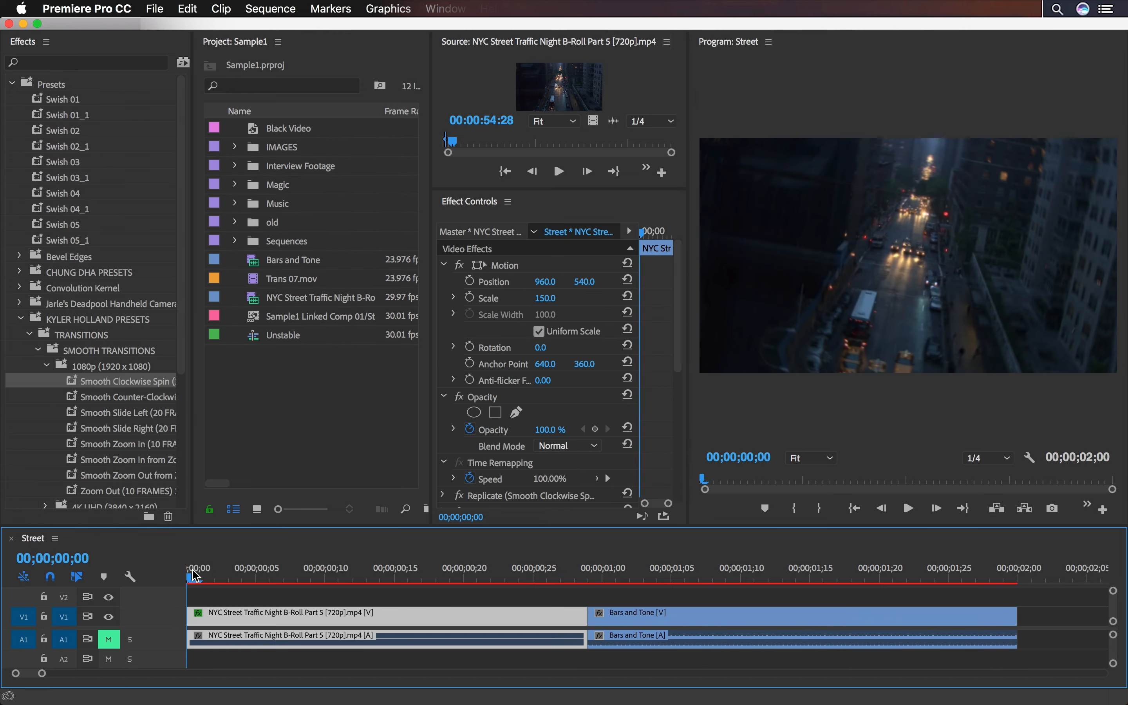
Step: Play the Street sequence to preview the Smooth Clockwise Spin preset, and scrub past the cut to 00;00;01;00
key("space")
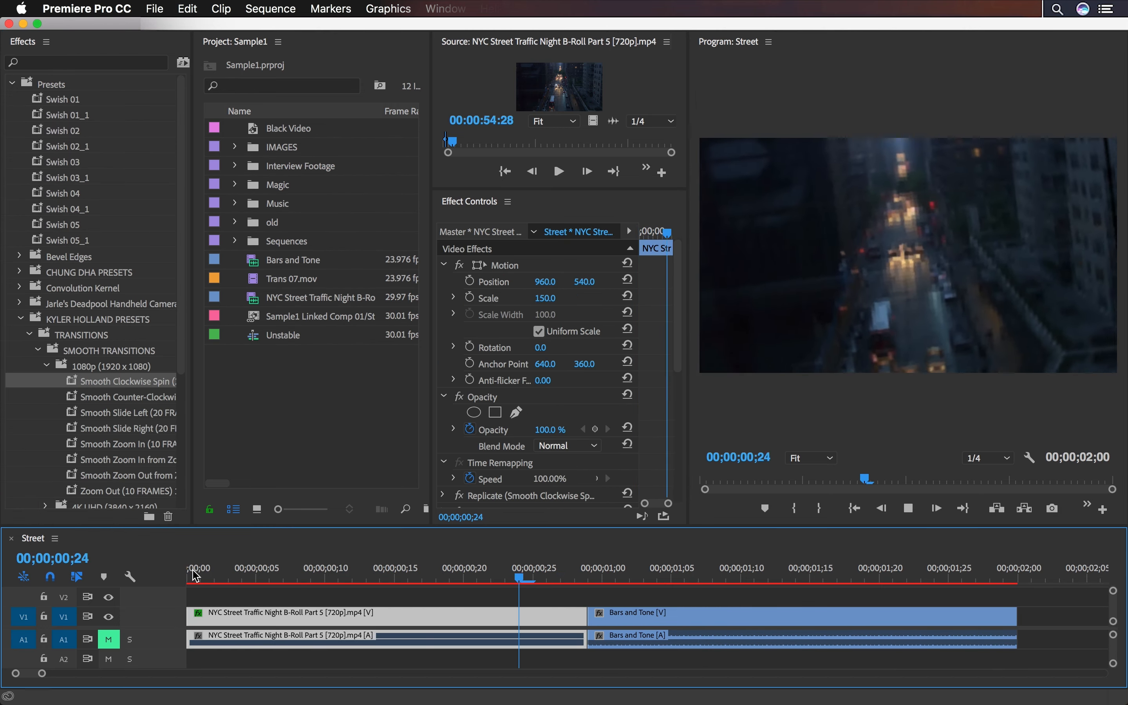
left_click_drag(196, 576, 604, 586)
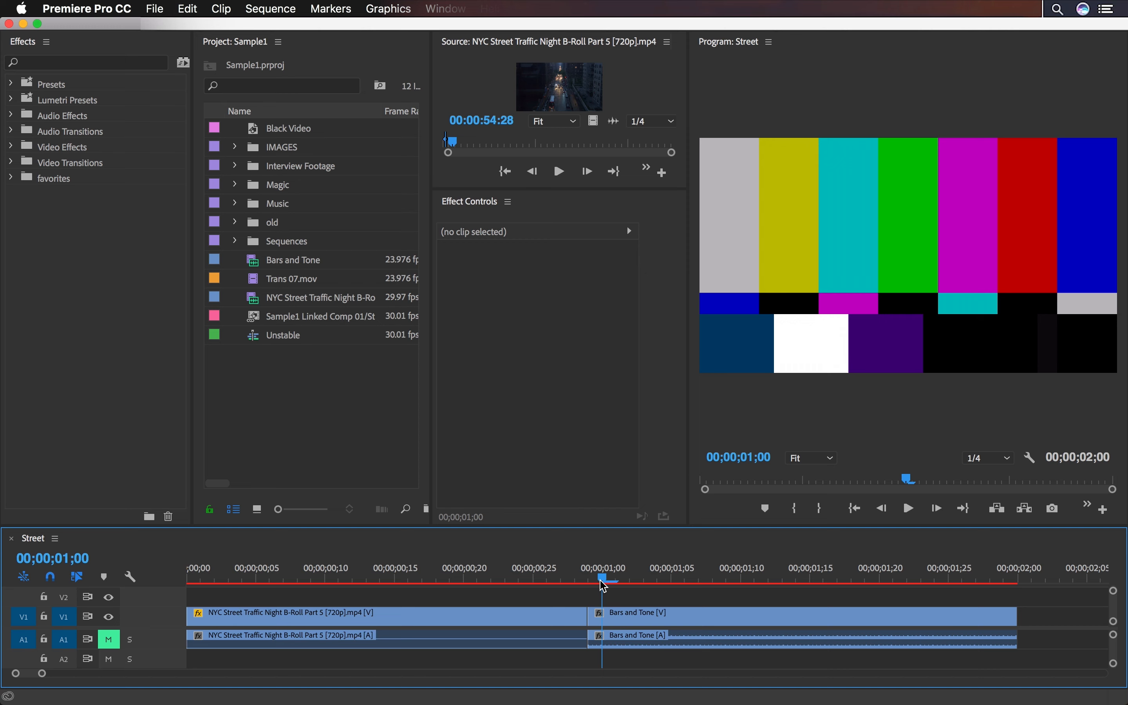
left_click(64, 240)
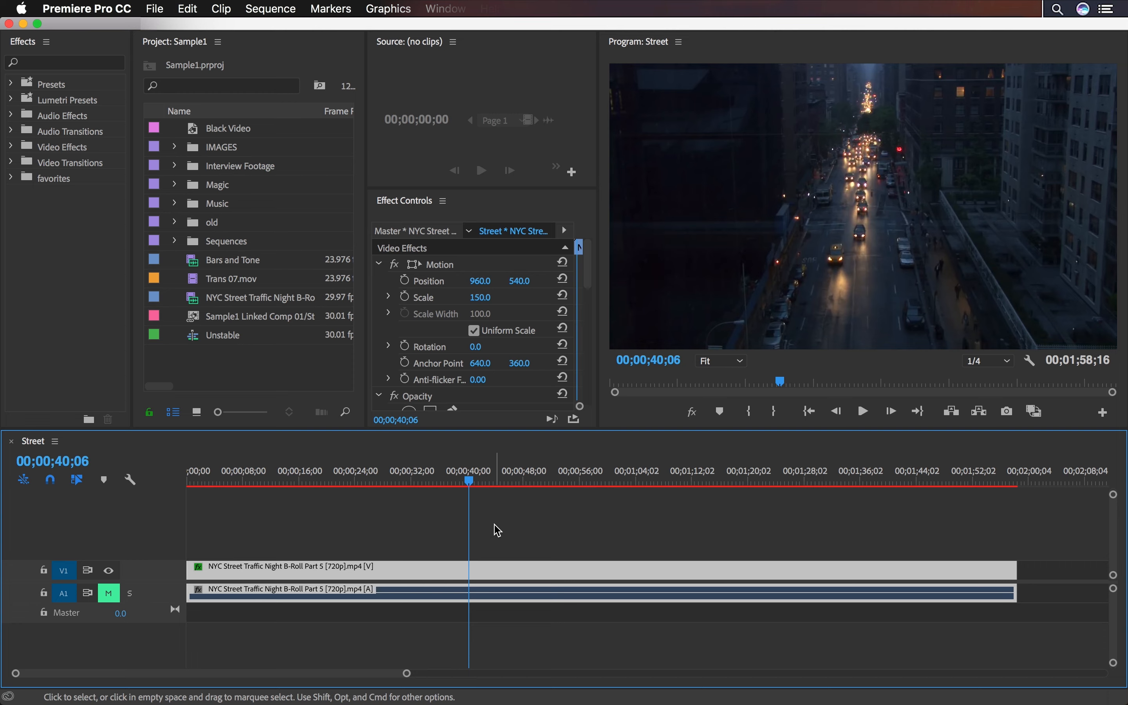
Step: Search the effects for "fast" and apply the Fast Color Corrector to the NYC Street Traffic clip
left_click(61, 62)
type("fast")
left_click_drag(77, 240, 383, 261)
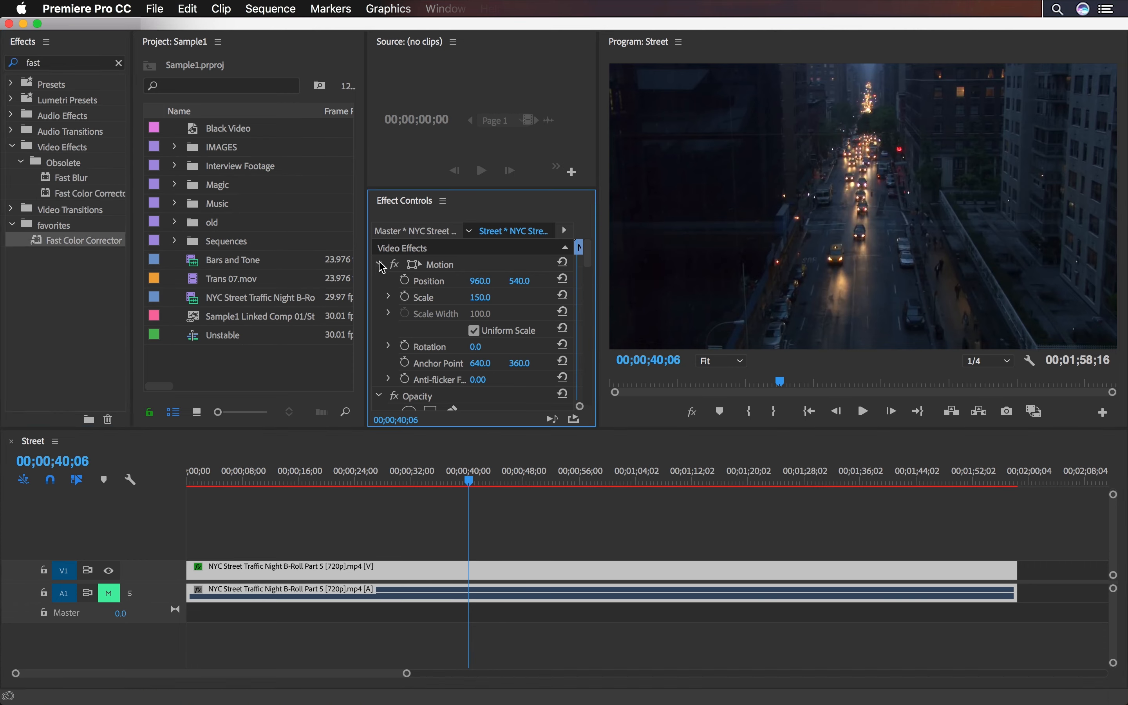
Step: Collapse the Motion, Opacity and Time Remapping properties, and set the Fast Color Corrector's saturation to 0
left_click(379, 264)
left_click(378, 280)
left_click(379, 296)
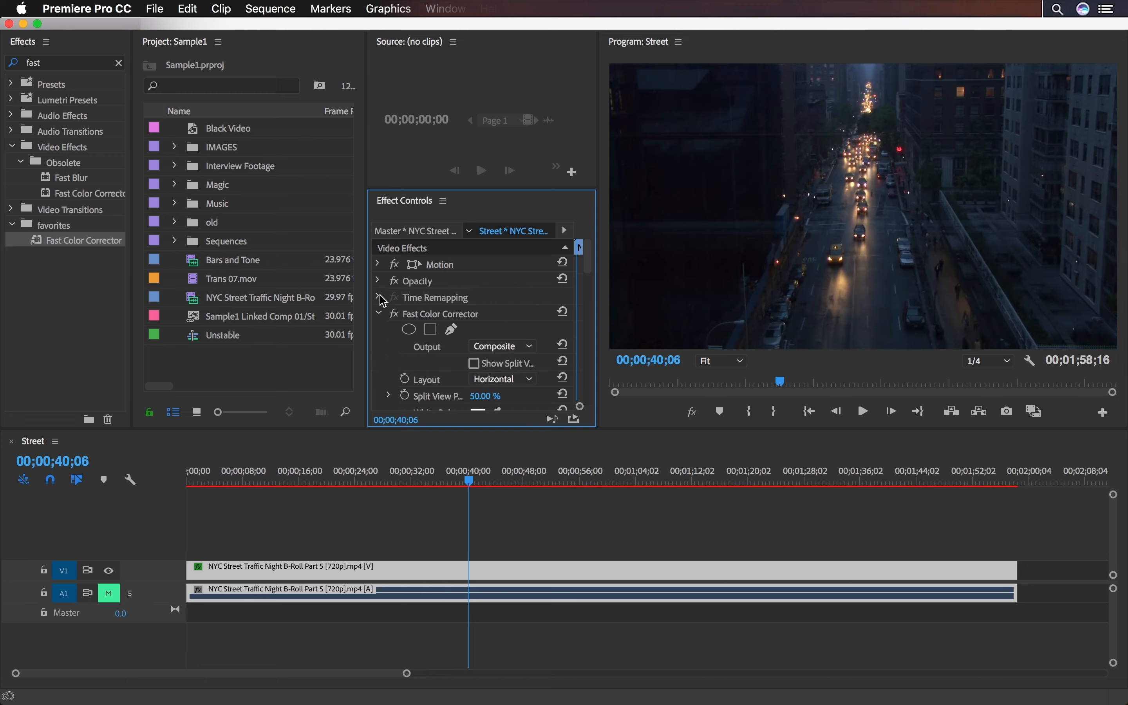
scroll(434, 353, "down", 7)
left_click_drag(485, 348, 442, 348)
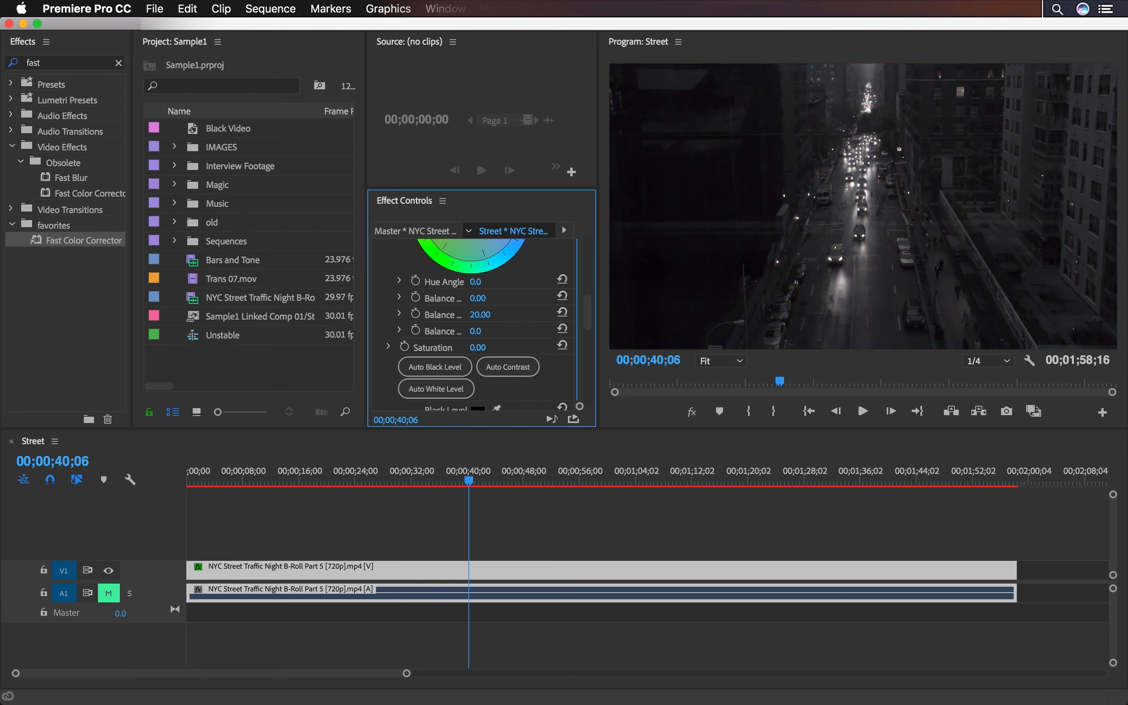
Step: Clear the effects search and apply the faded Cinespace 100 cinematic Lumetri preset to the street clip
left_click(118, 62)
left_click_drag(88, 161, 298, 568)
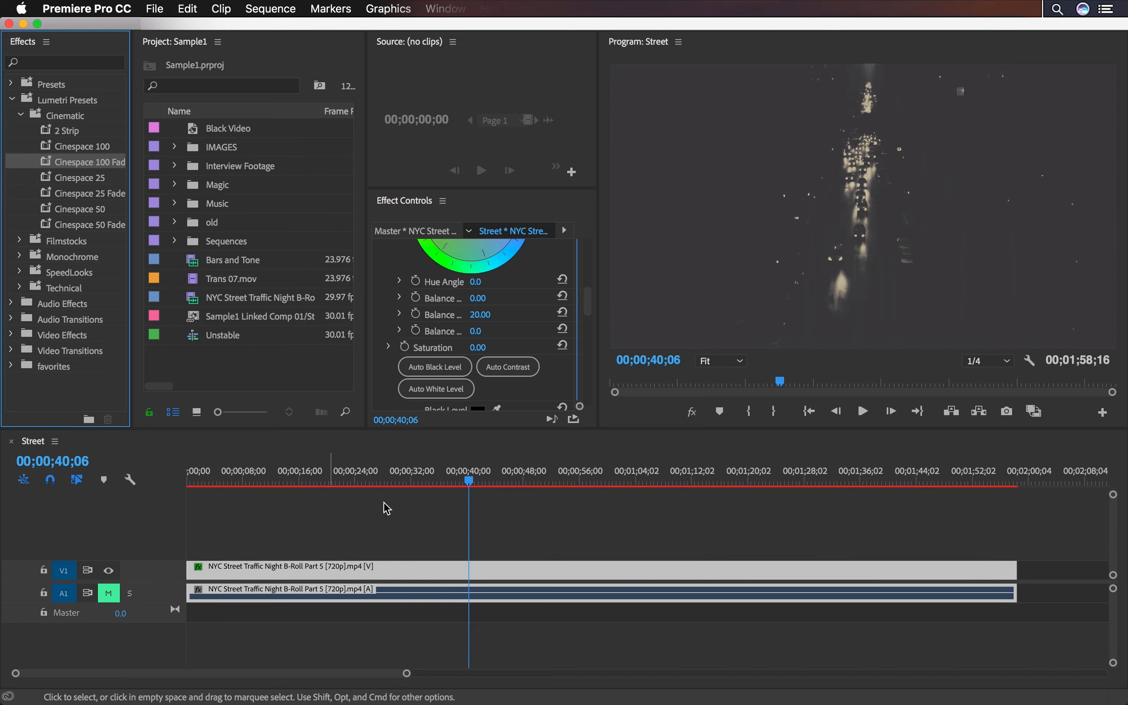
scroll(470, 326, "up", 5)
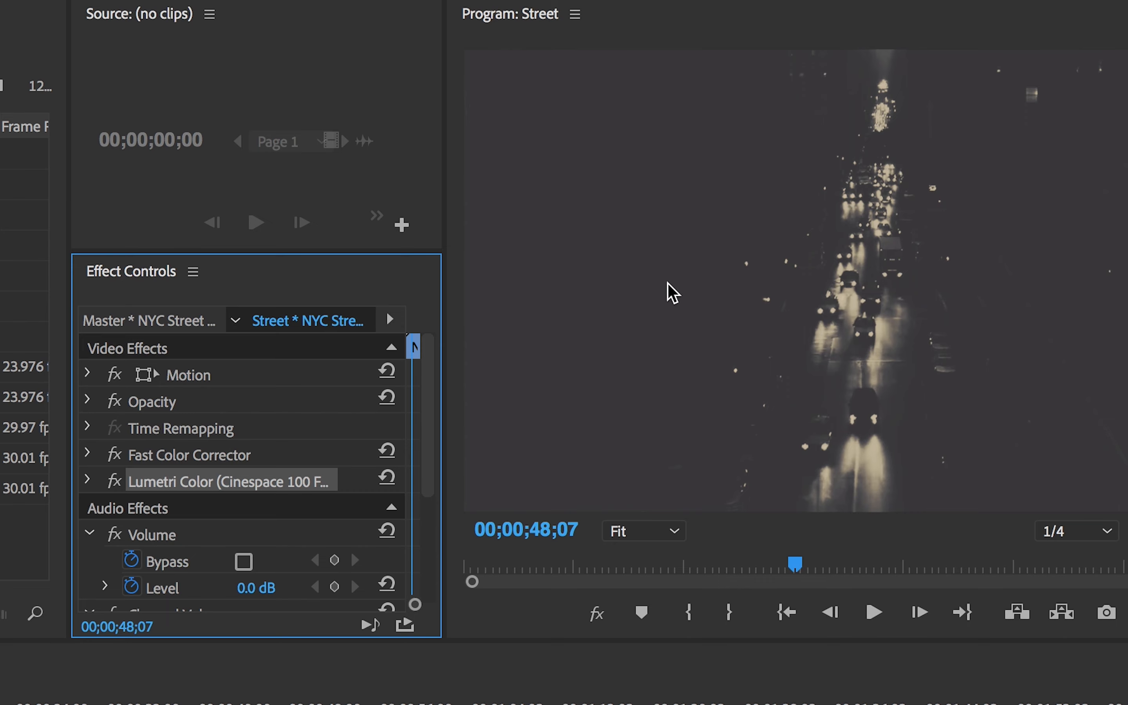
Step: Move the Lumetri Color effect above the Fast Color Corrector in the street clip's effect order
left_click_drag(188, 487, 198, 448)
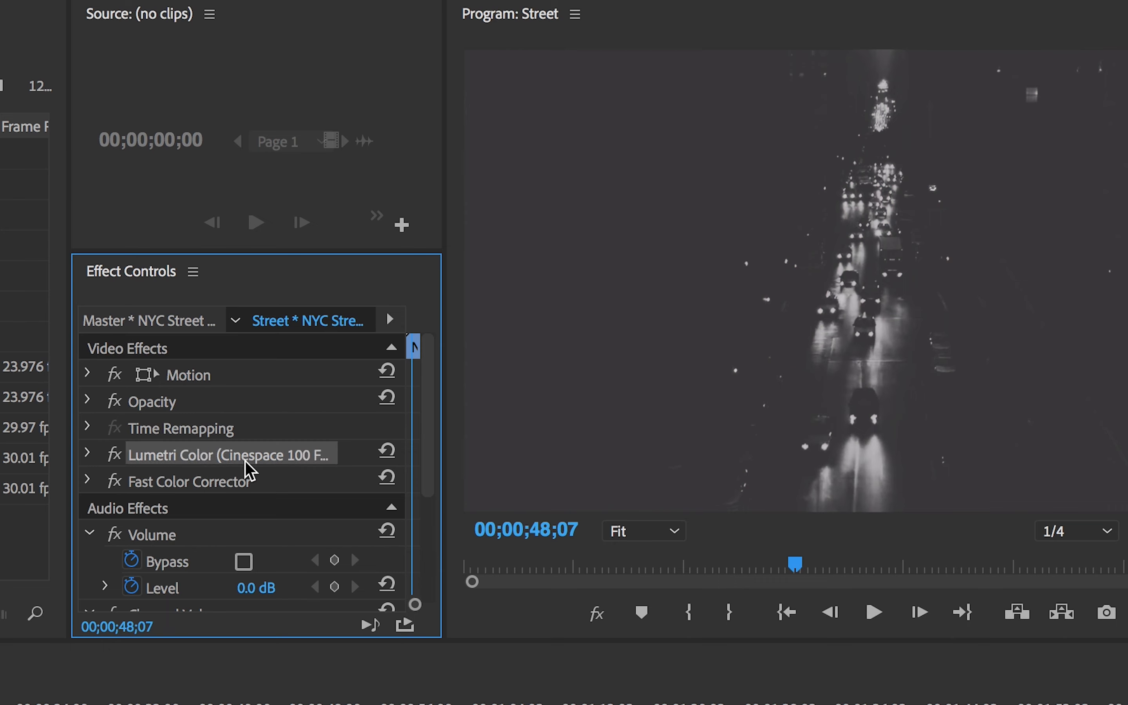
left_click(251, 482)
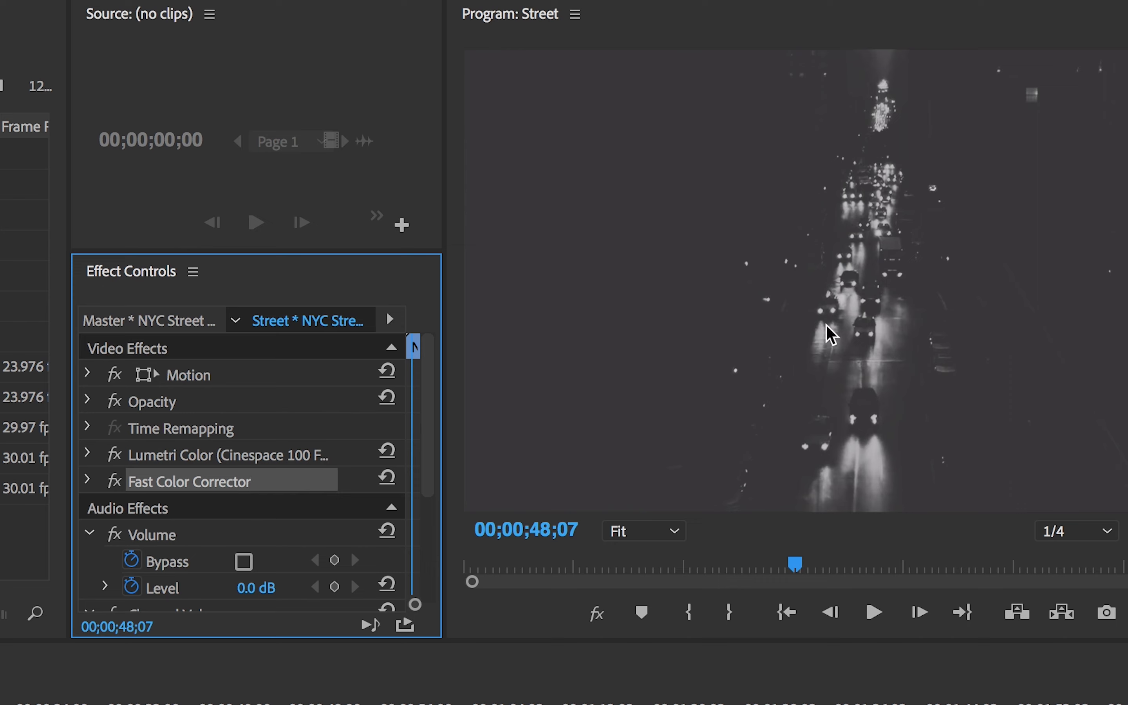
Step: Compare the look with Lumetri Color below the Fast Color Corrector, and restore the order with Lumetri Color above it
left_click_drag(335, 456, 264, 497)
key("ctrl+z")
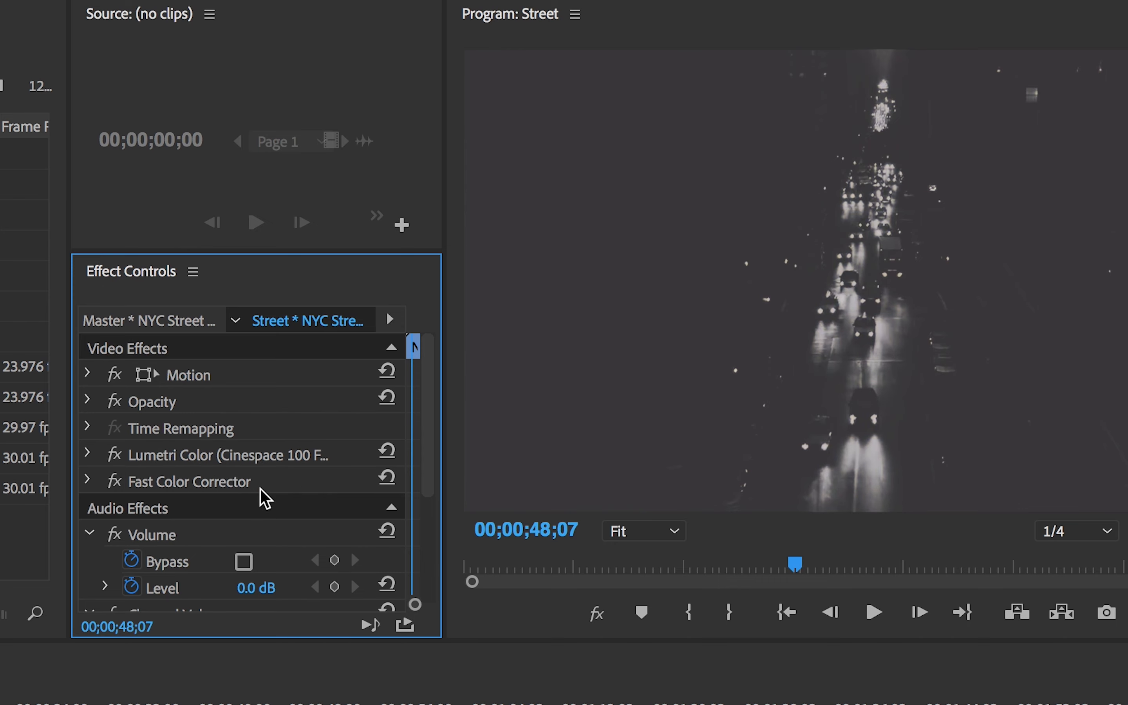
key("ctrl+shift+z")
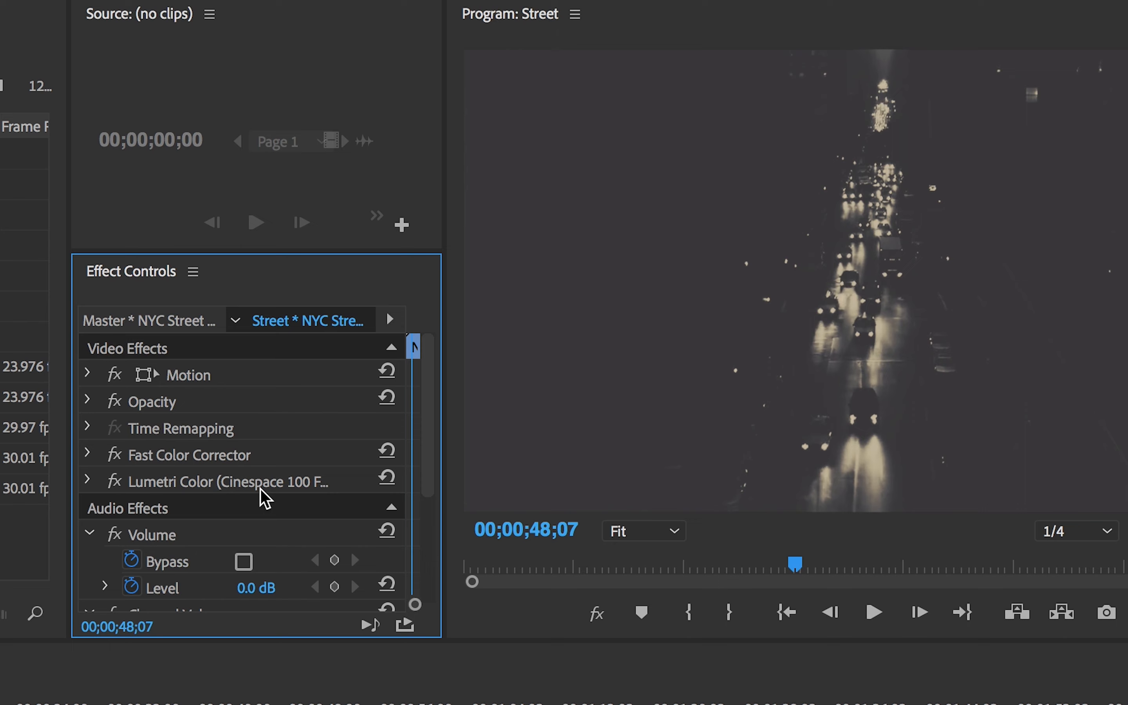
key("ctrl+z")
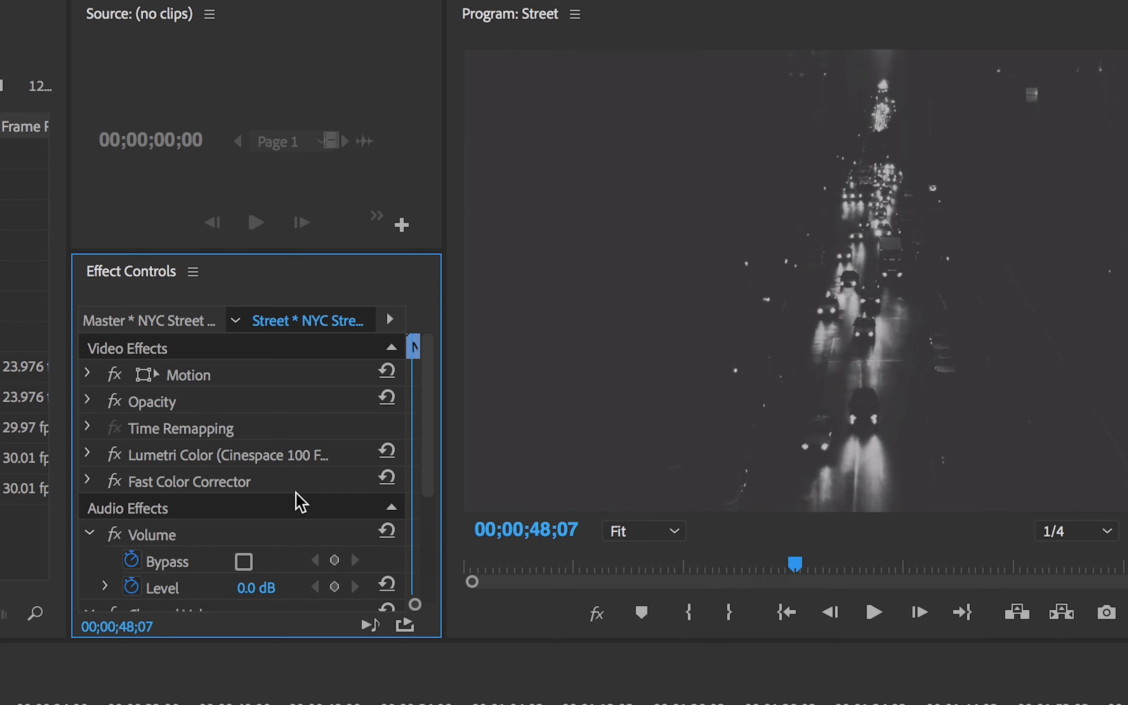
Step: Place the Adjustment Layer at the start of track V2, and delete the Noise effect from the adjustment layer on V3
left_click_drag(201, 135, 191, 550)
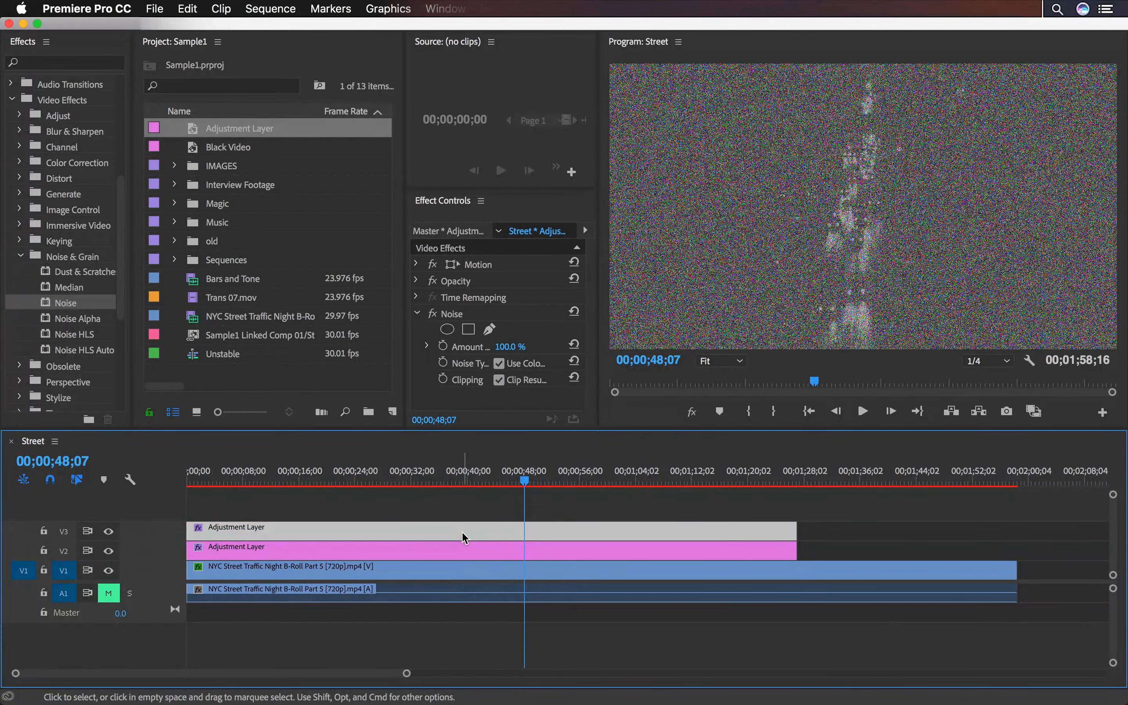
left_click(465, 314)
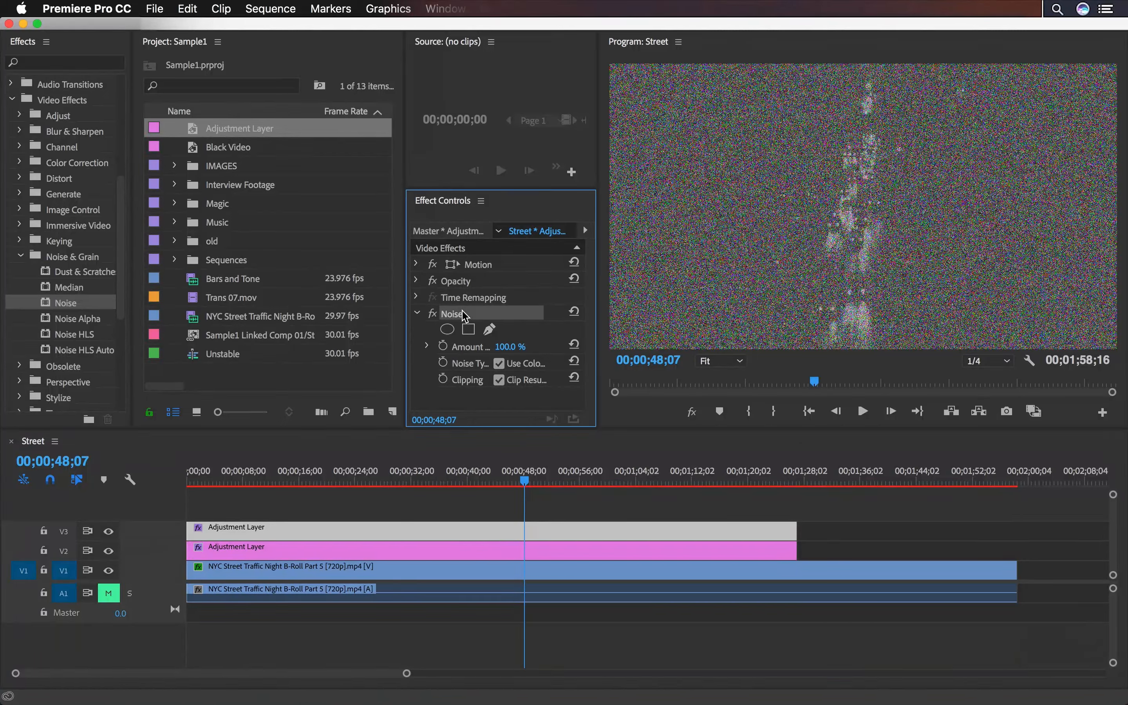
key("Delete")
Step: Search the effects for "fast" and apply the Fast Color Corrector to the adjustment layer on V3
left_click(65, 62)
type("fas")
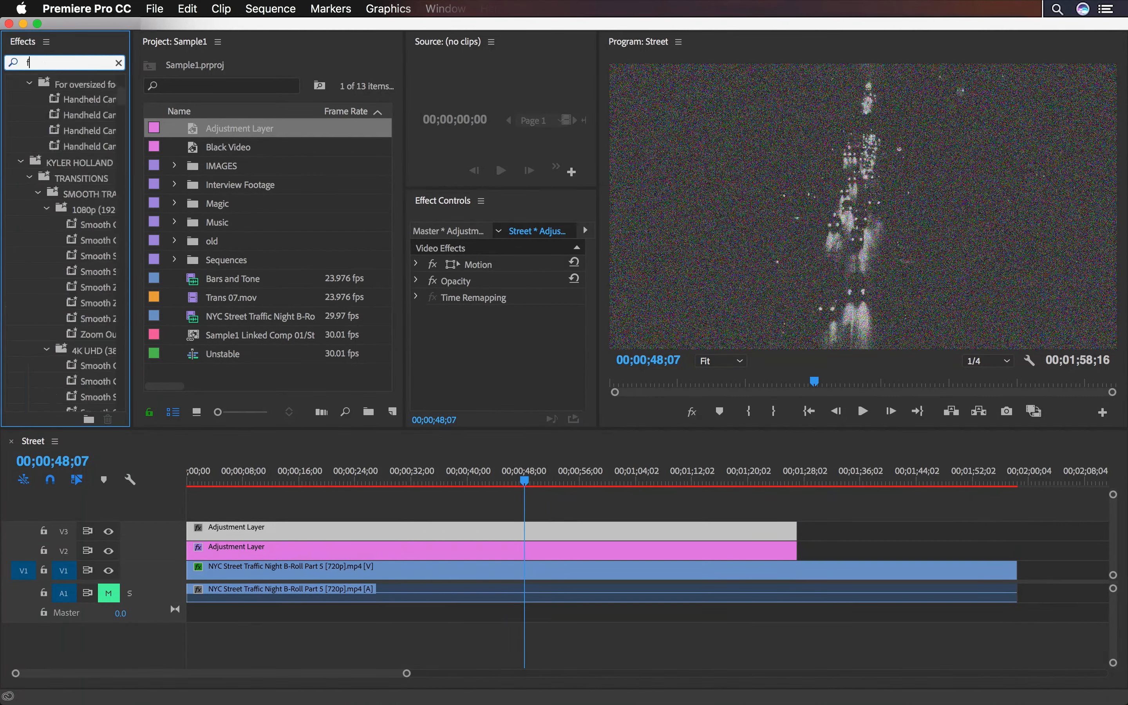
type("t")
left_click_drag(89, 193, 470, 533)
Step: Stack two adjustment layers of equal length on tracks V2 and V3 above the street clip, and select each one
left_click_drag(198, 133, 802, 550)
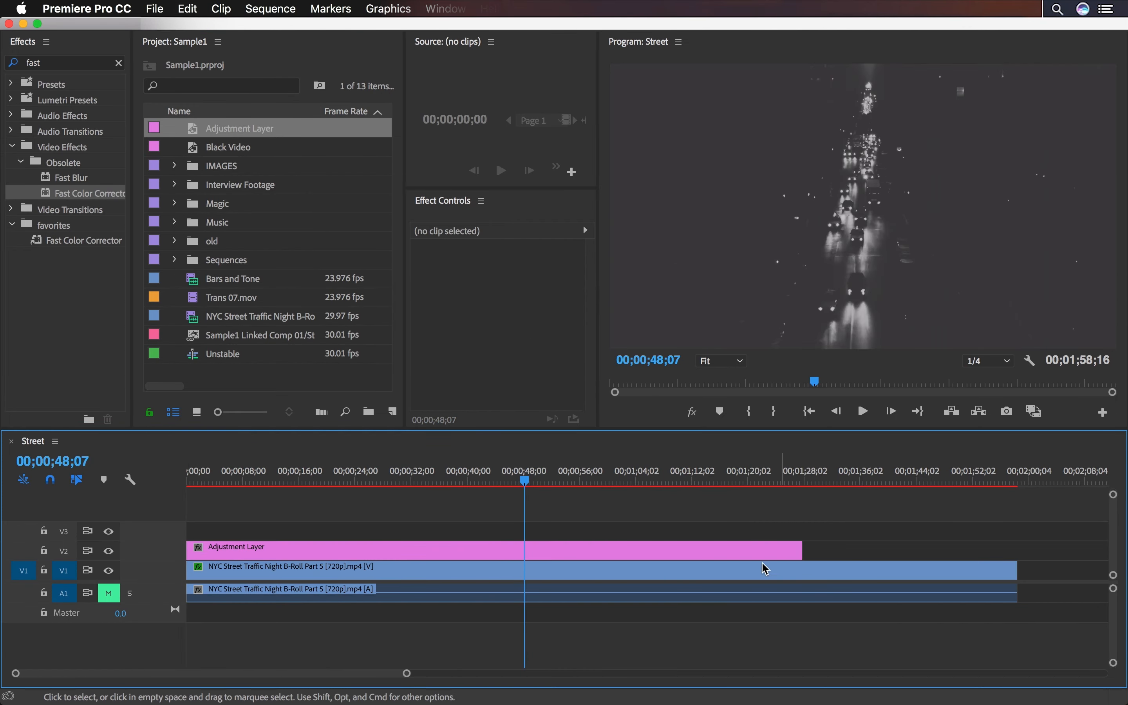
left_click_drag(791, 553, 807, 555)
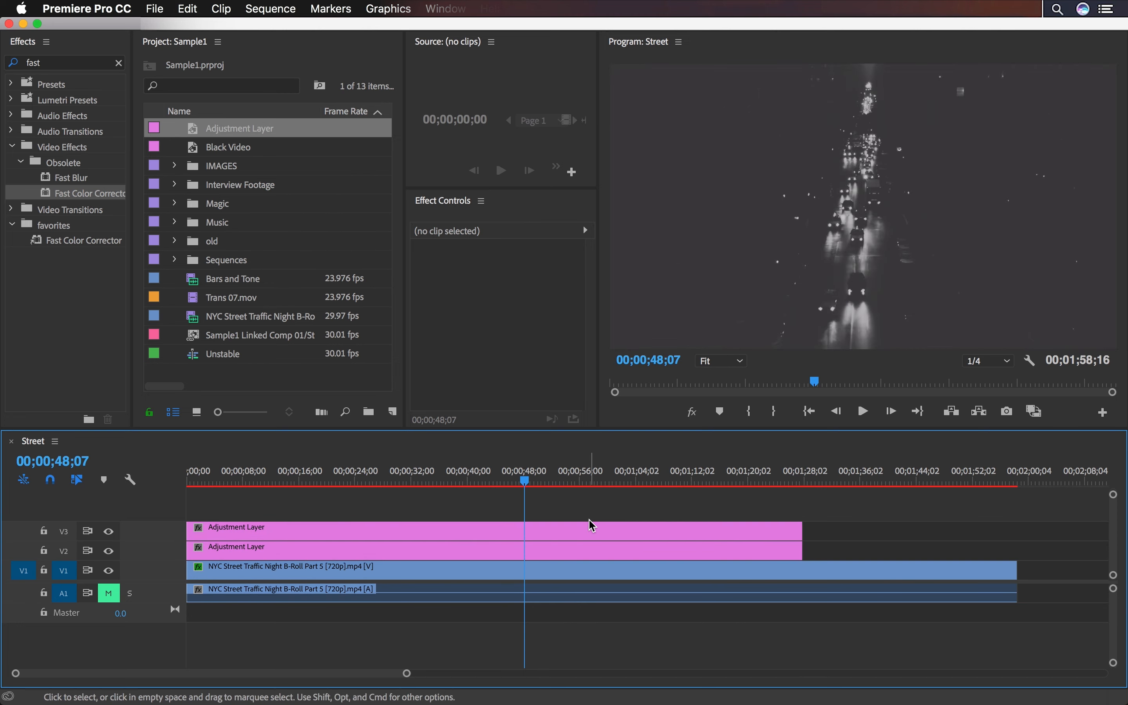
left_click(585, 531)
left_click(584, 551)
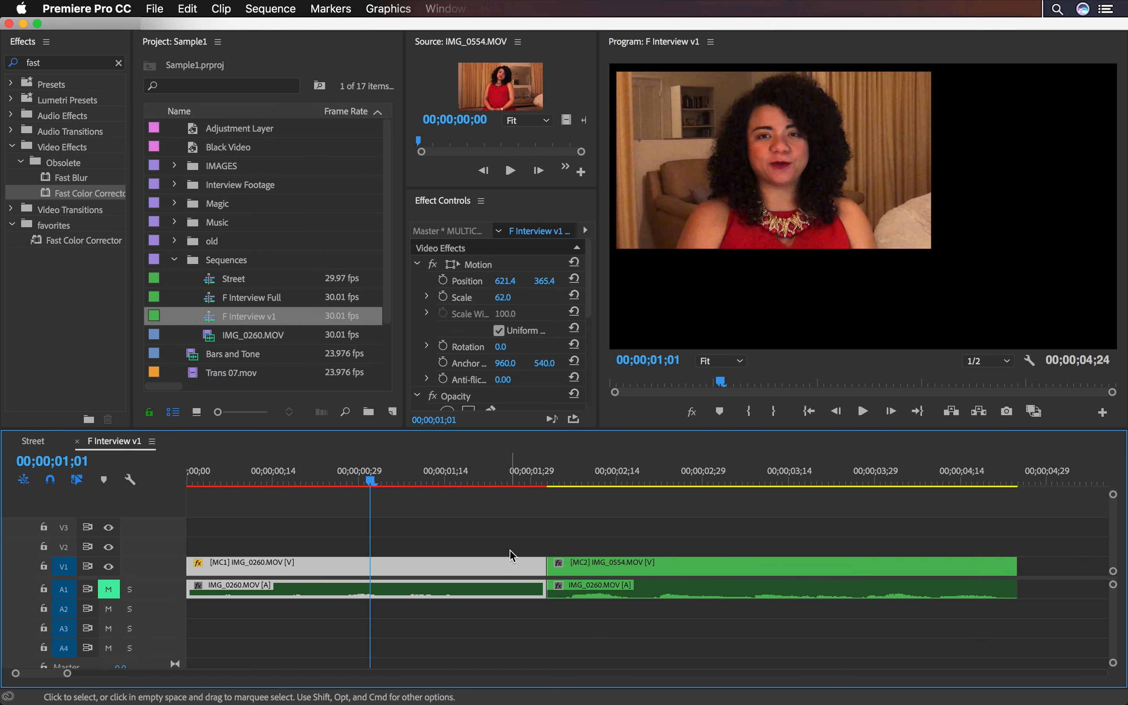
Step: Examine the Motion position and scale of the IMG_0260.MOV and IMG_0554.MOV clips on both sides of the cut in F Interview v1
left_click(473, 282)
left_click(466, 304)
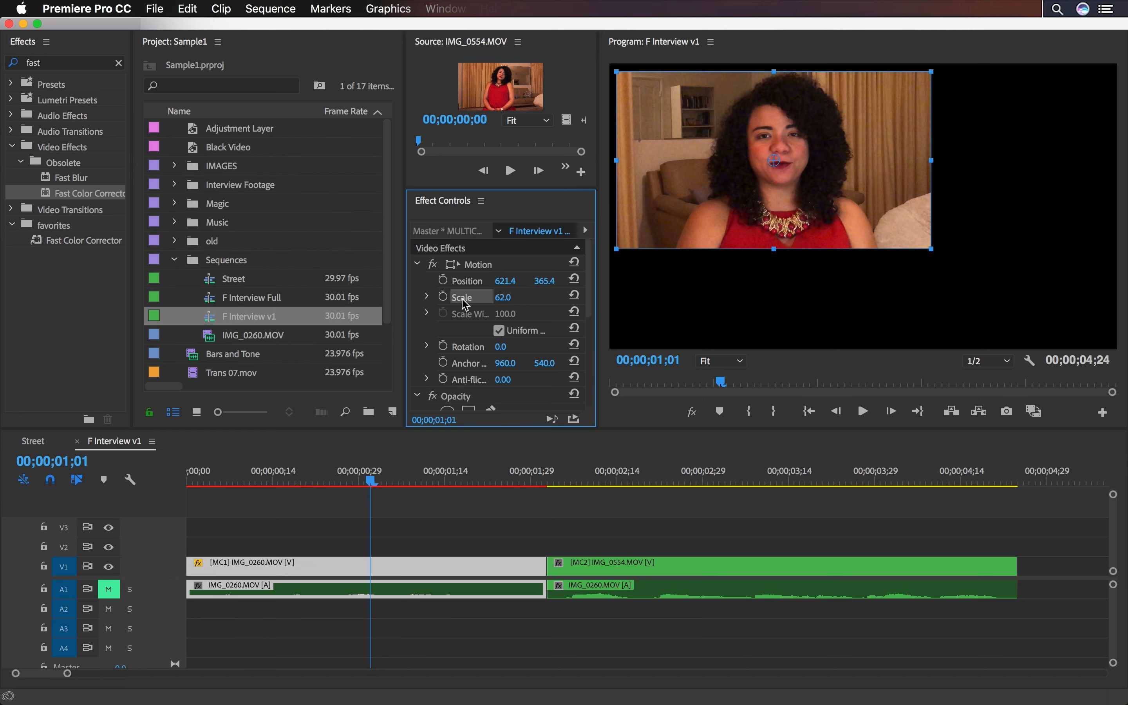
left_click(577, 478)
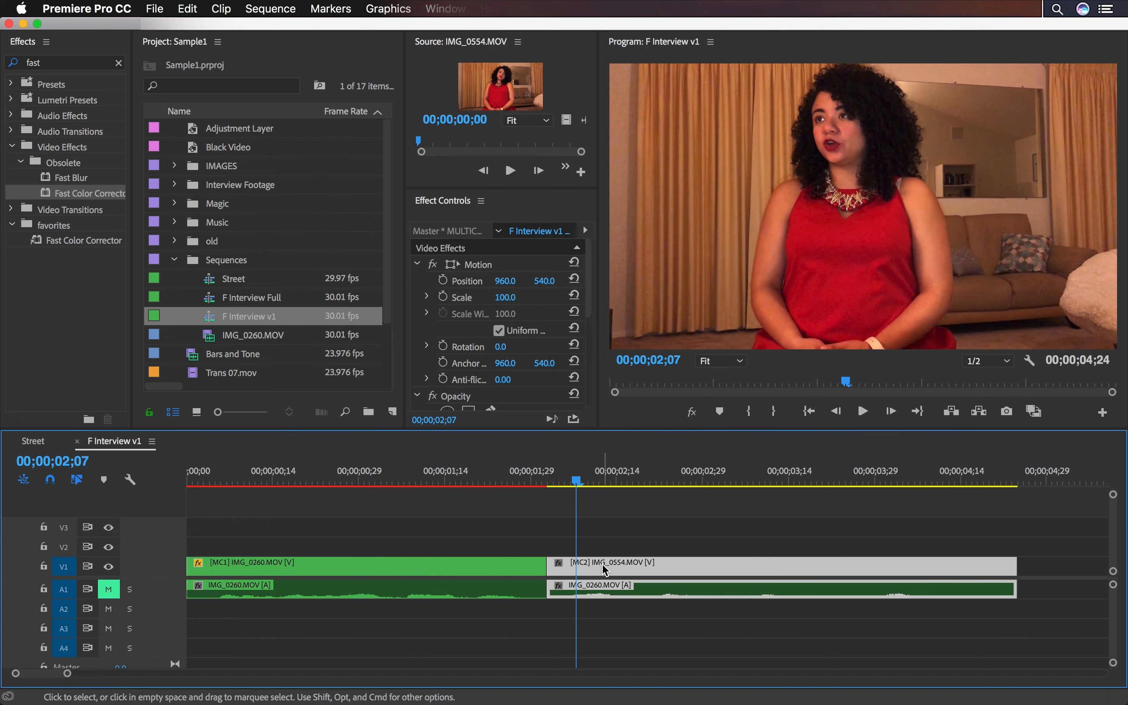
left_click(539, 480)
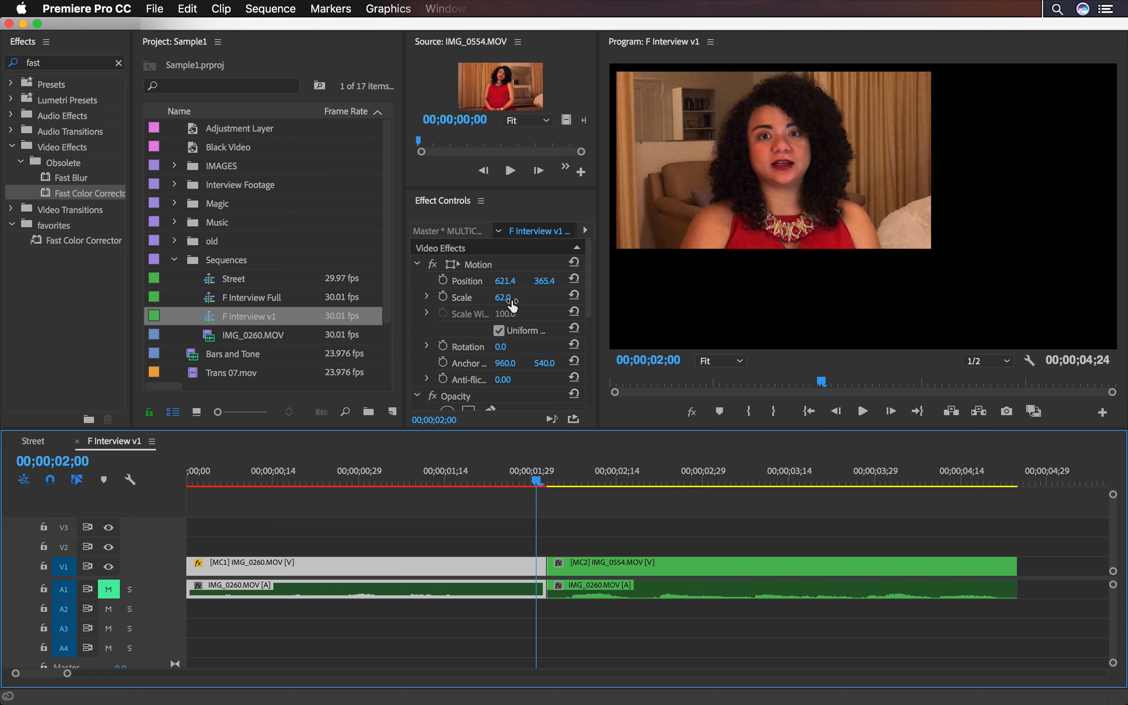
key("Left")
left_click(464, 282)
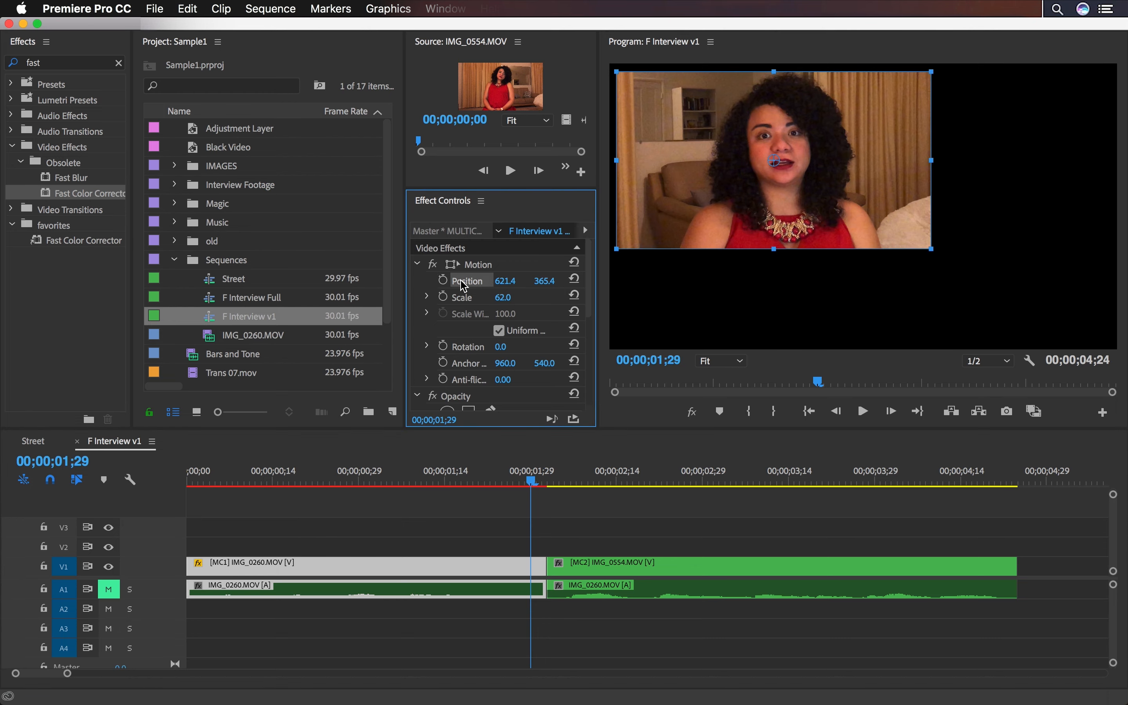
left_click(590, 565)
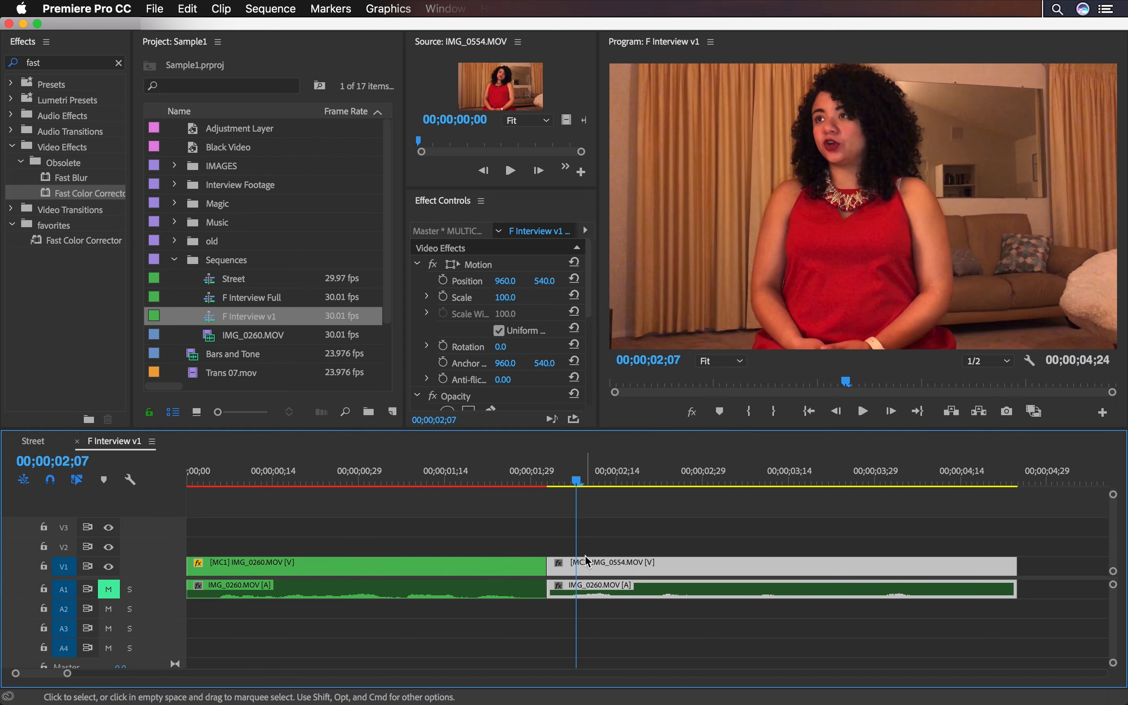
left_click(473, 282)
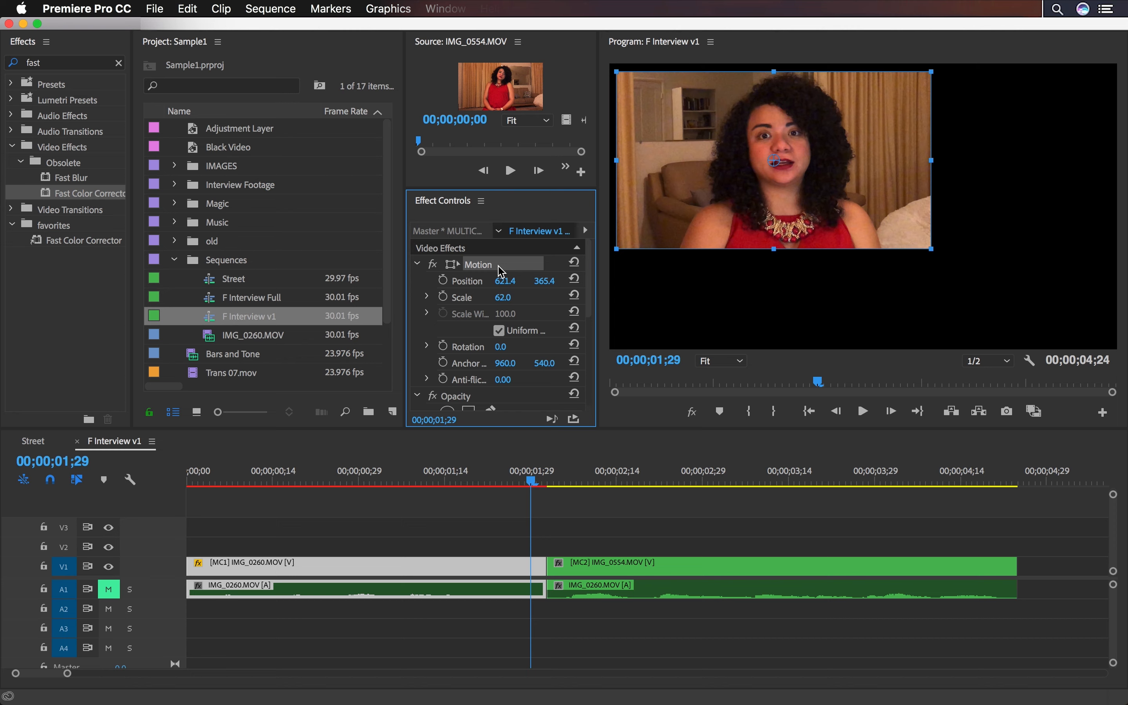
Step: Paste the Motion settings copied from the first interview clip onto the IMG_0554.MOV clip and play across the cut
left_click(578, 480)
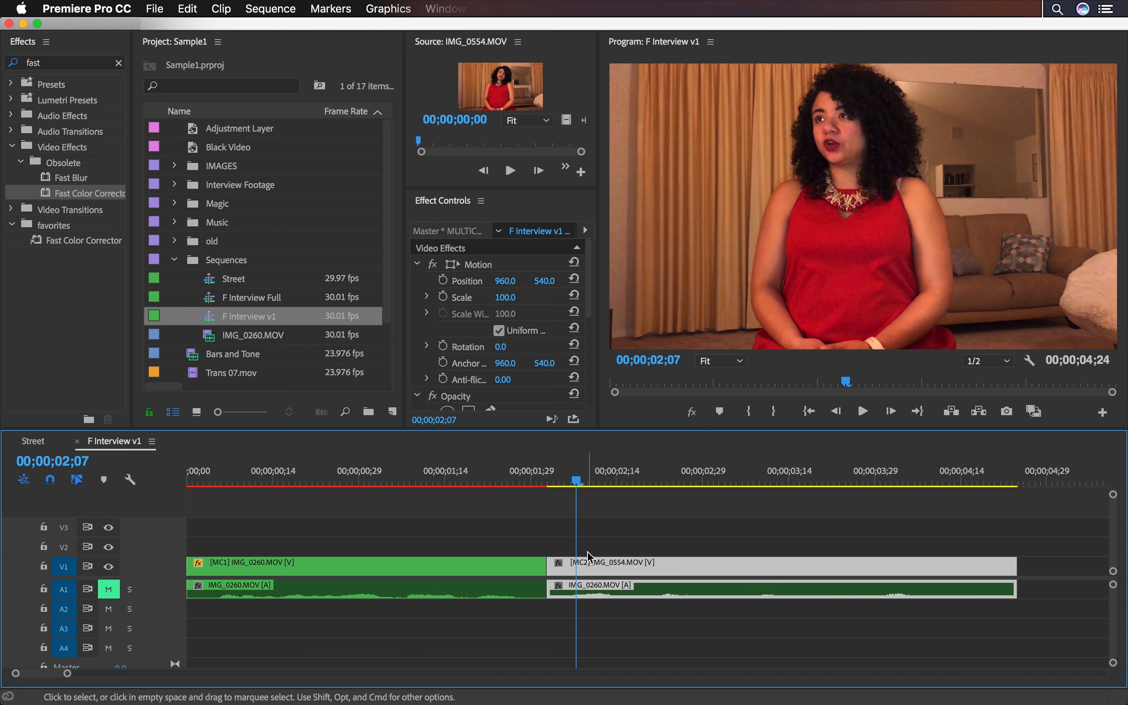
key("super+v")
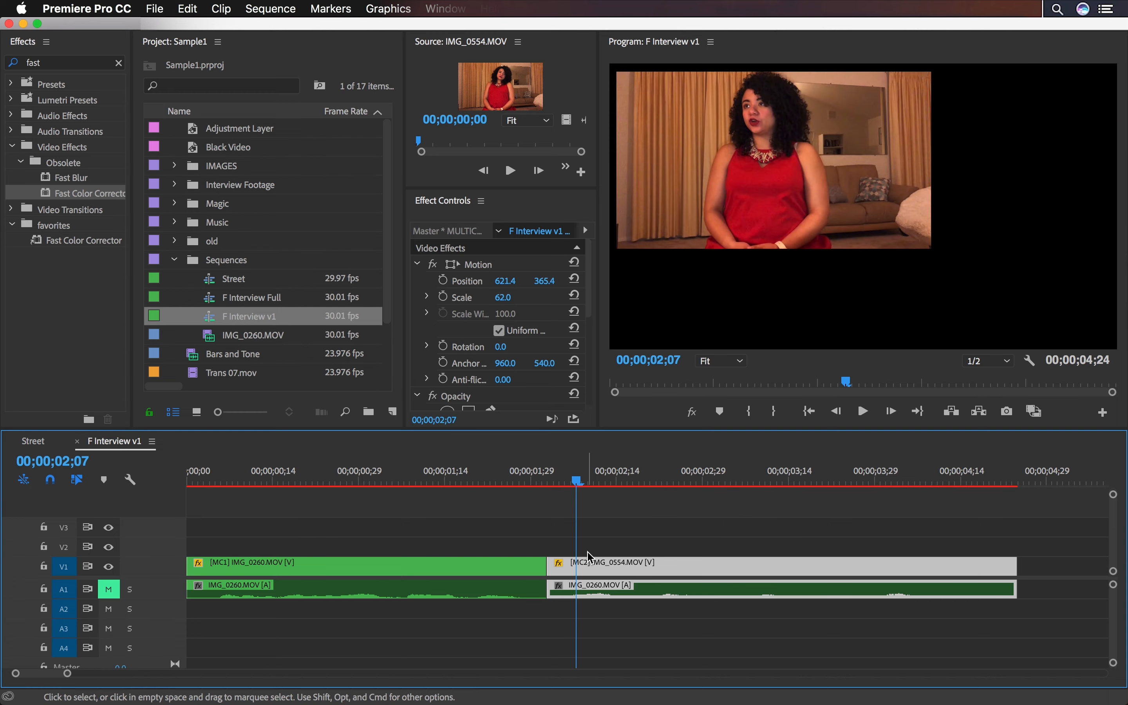
left_click(543, 479)
key("space")
key("space")
left_click(538, 479)
key("space")
key("space")
left_click(416, 264, "alt")
left_click(466, 264)
left_click(483, 281)
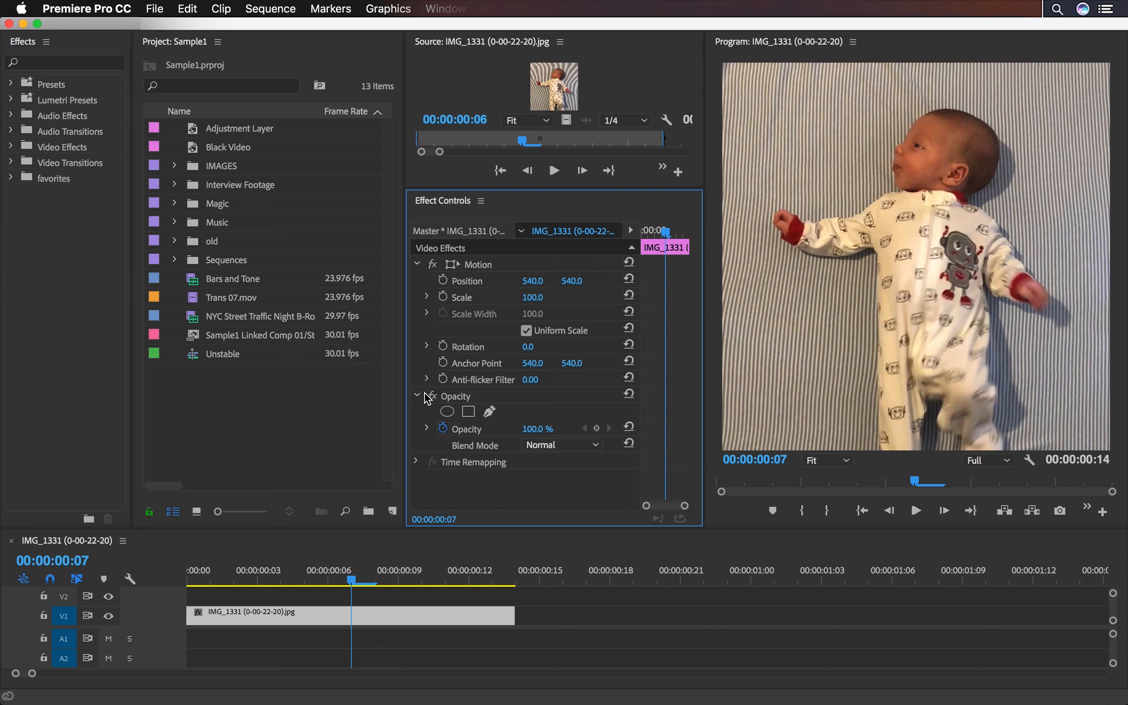
Step: Search the effects for "crop" and apply the Crop effect to the IMG_1331 clip on V1
left_click(380, 616)
left_click(79, 61)
type("crop")
left_click_drag(60, 177, 670, 461)
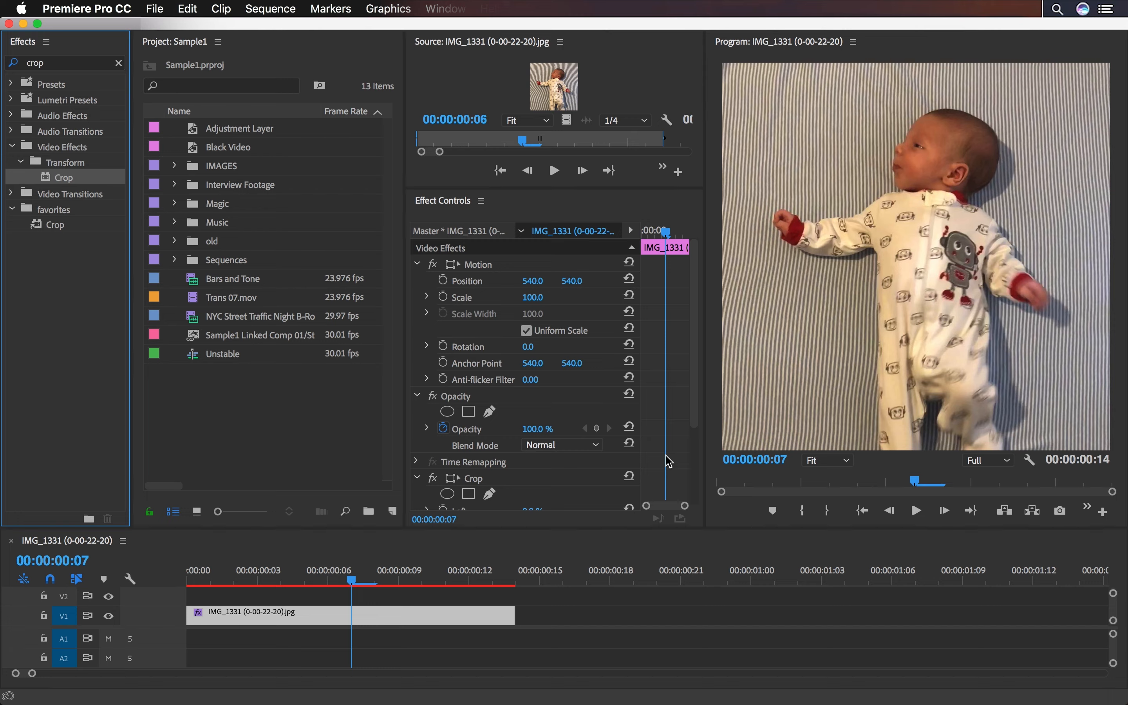
Step: Crop the IMG_1331 clip by 37% left, 6% top, 24% right and 43% bottom, and feather the crop's edges
scroll(665, 462, "down", 5)
left_click_drag(532, 451, 551, 435)
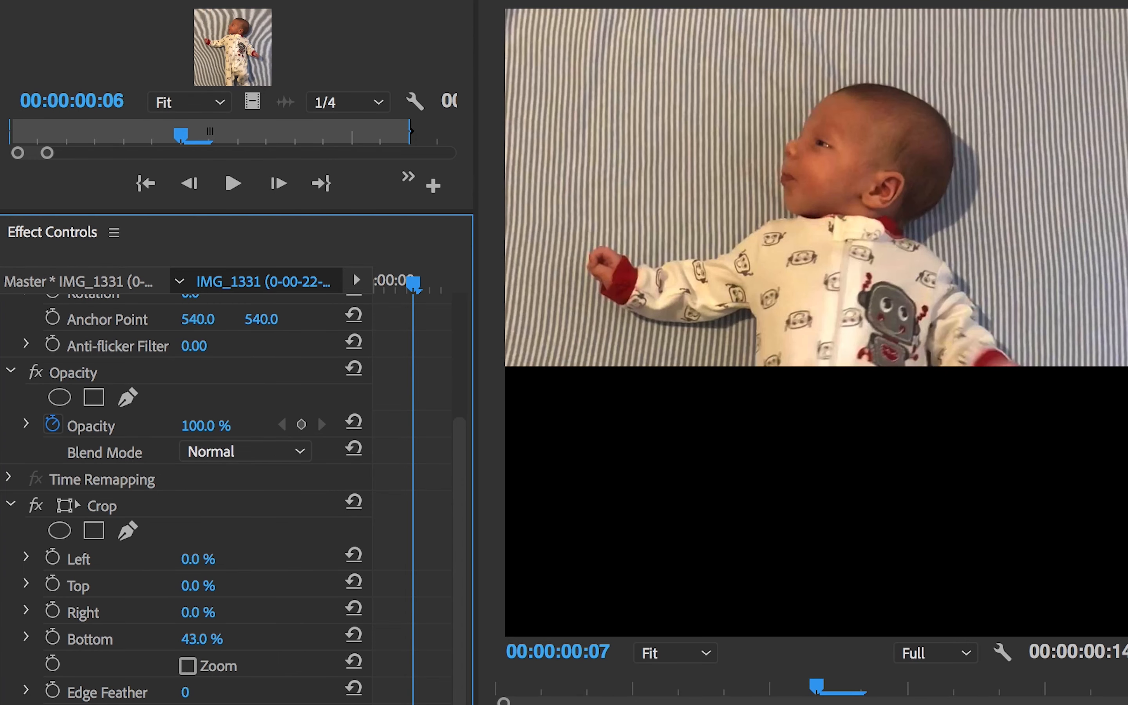
left_click_drag(191, 586, 214, 559)
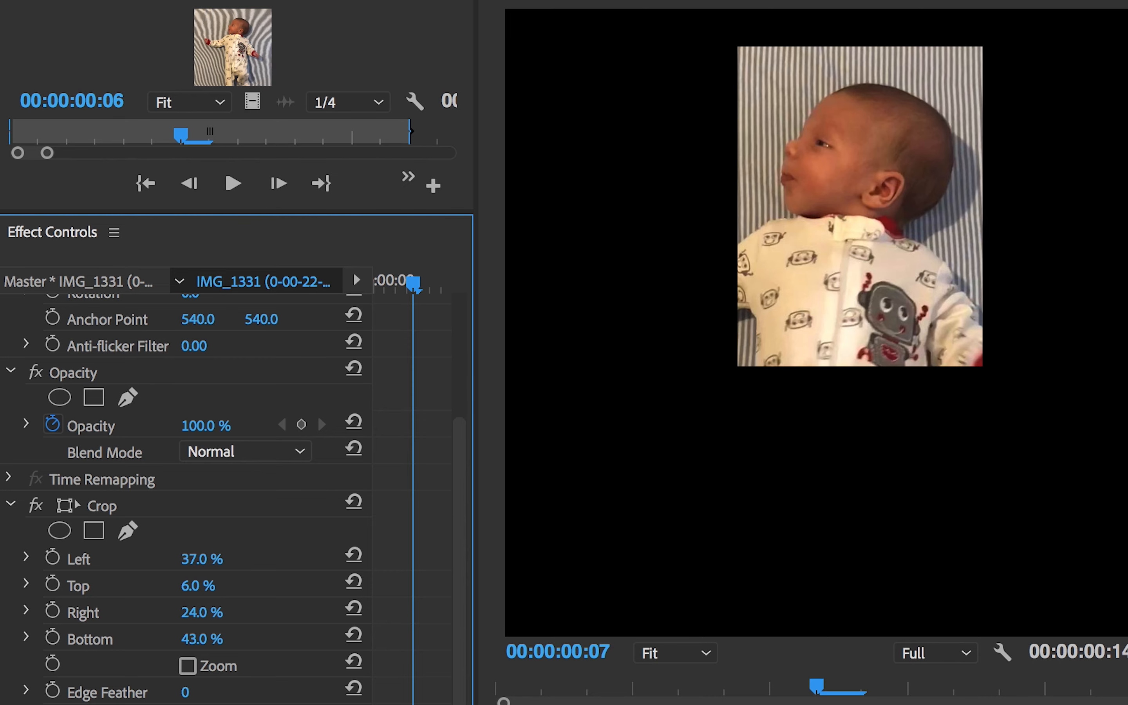
left_click_drag(186, 692, 214, 693)
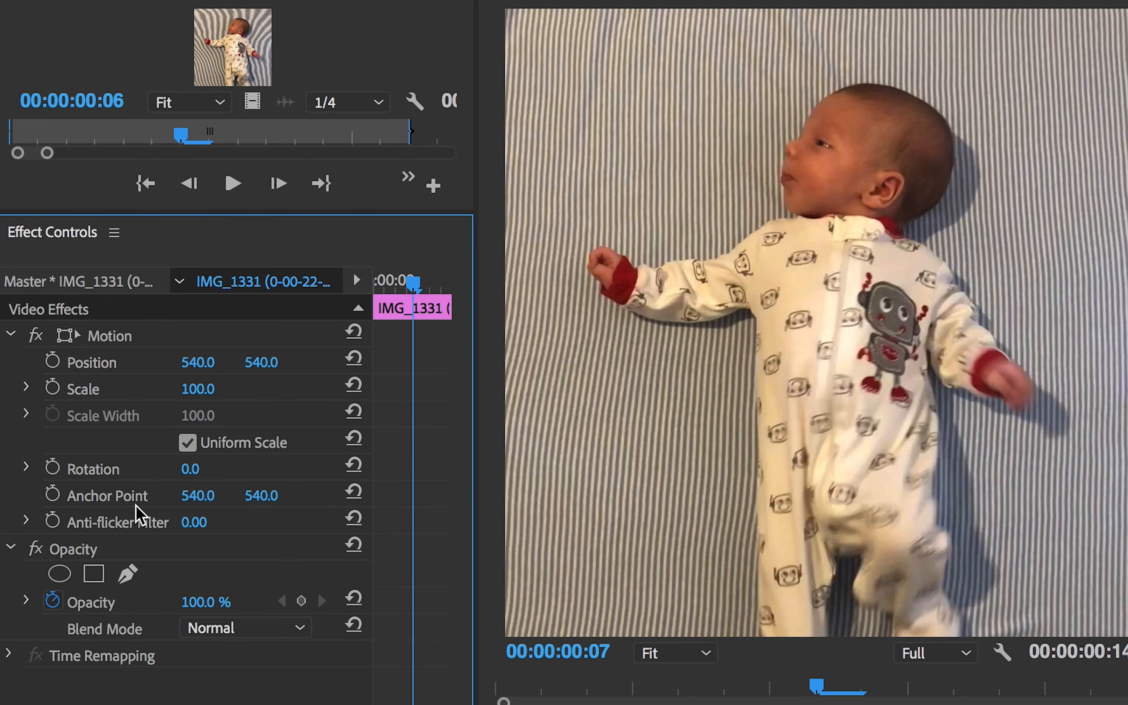
Step: Add a rectangular Opacity mask, reshape it into a six-point outline around the baby, and adjust its feather and expansion
left_click(98, 546)
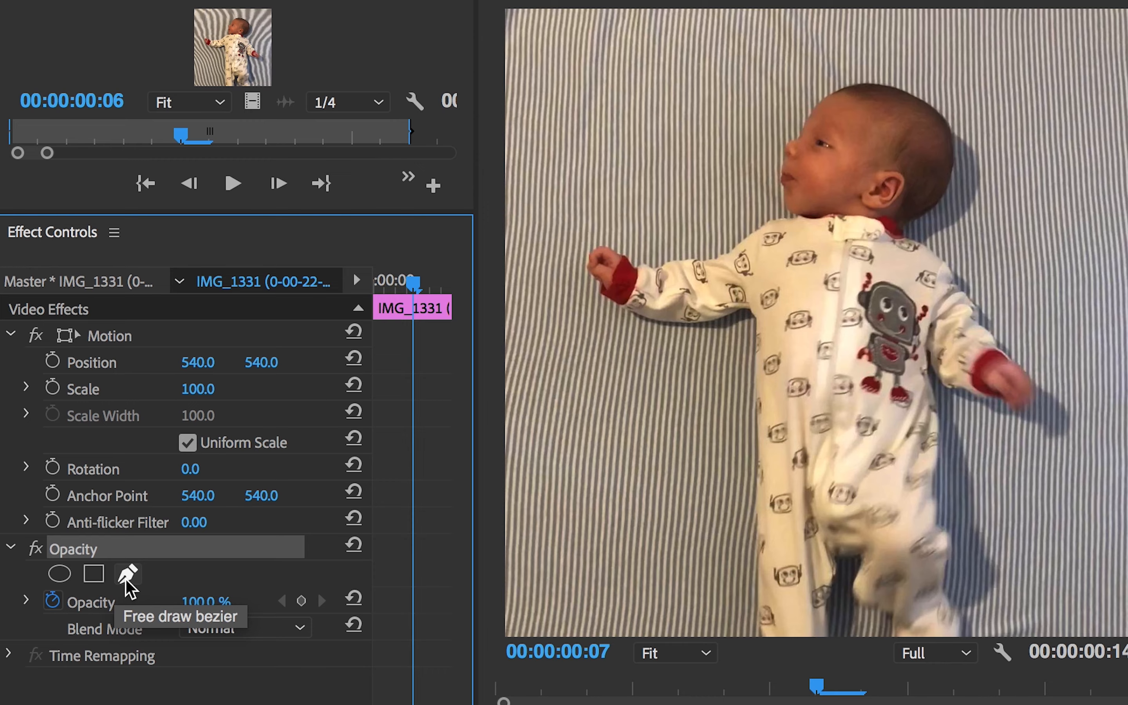
left_click(96, 578)
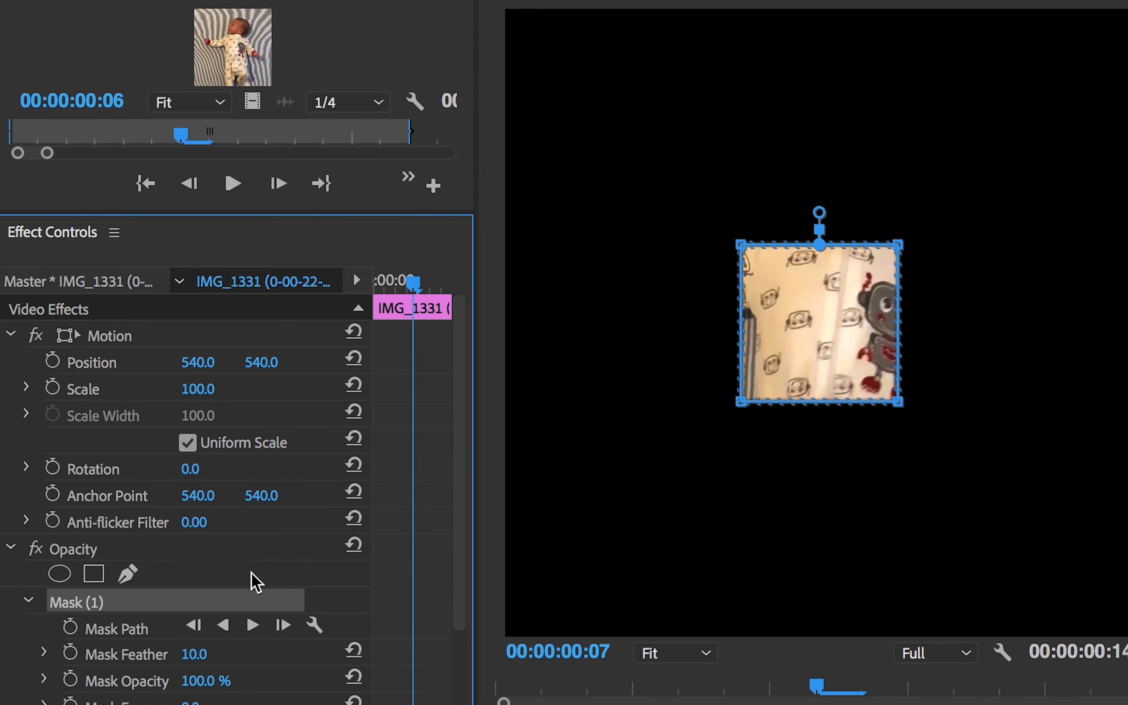
scroll(255, 582, "down", 2)
left_click_drag(741, 245, 619, 71)
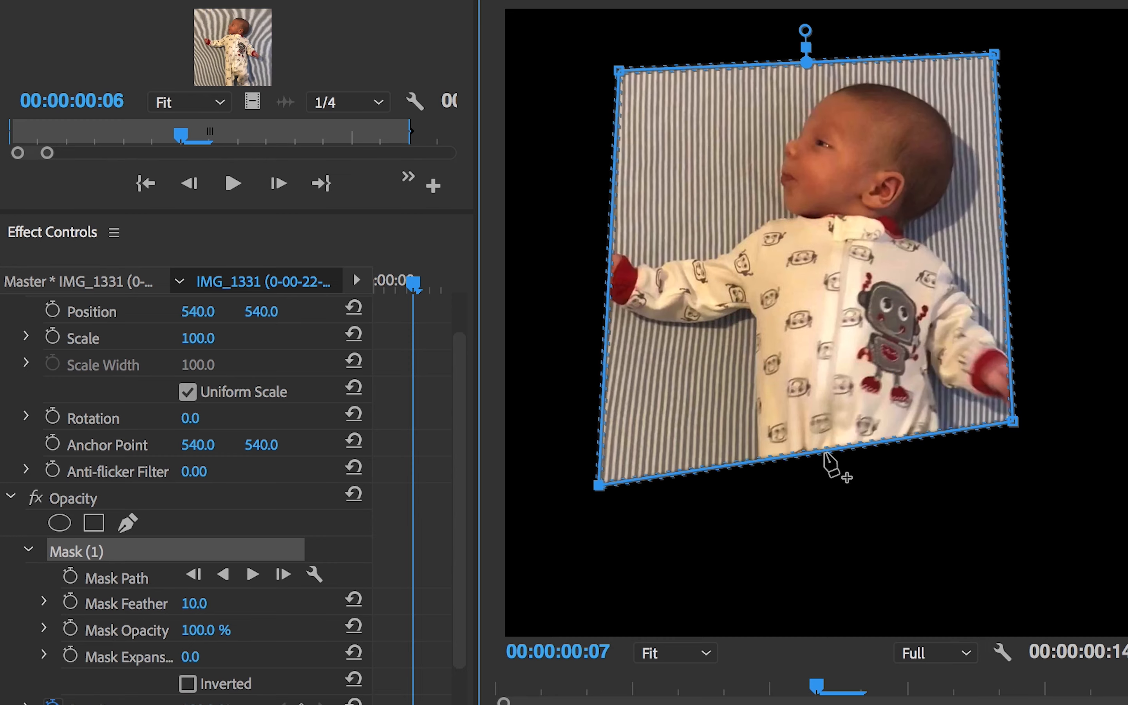
left_click_drag(825, 453, 676, 585)
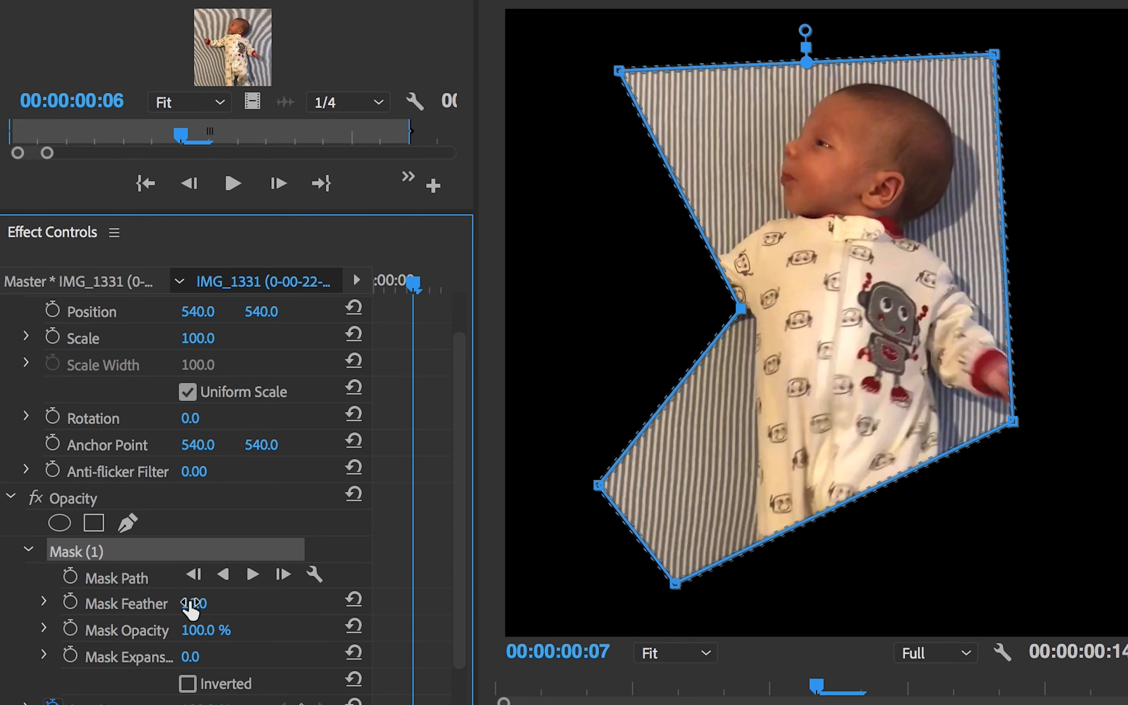
left_click_drag(191, 603, 248, 603)
left_click_drag(190, 656, 145, 657)
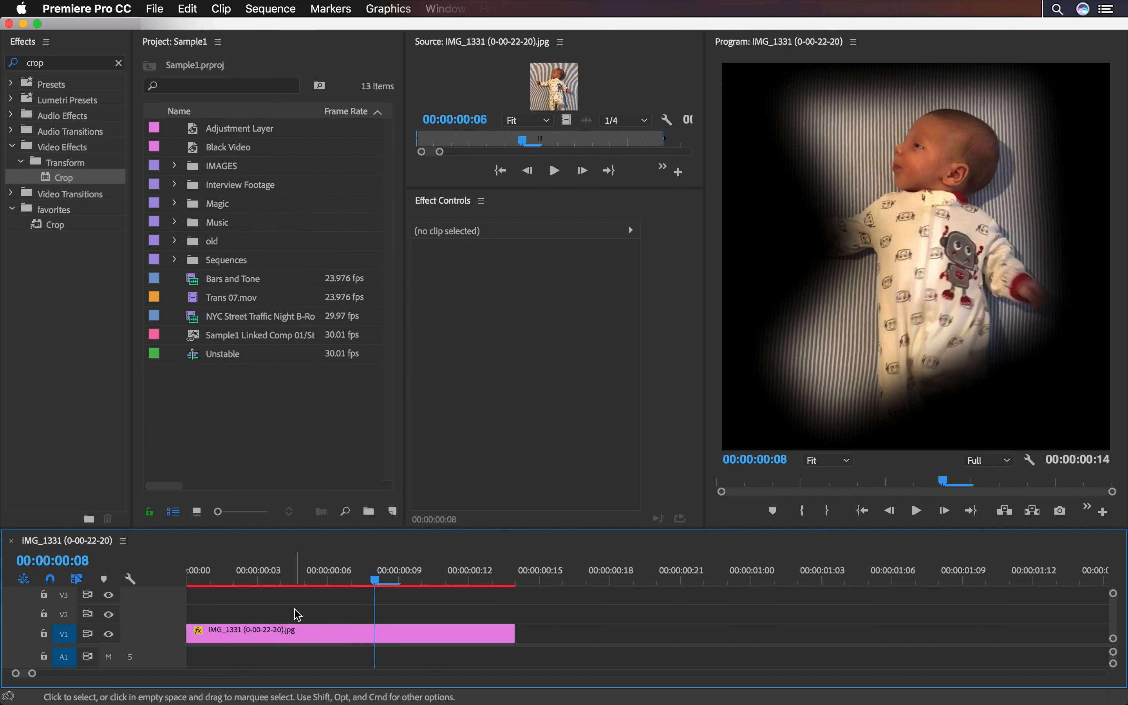
Step: Remove the attributes of the IMG_1331 clip to clear its Opacity mask
right_click(308, 634)
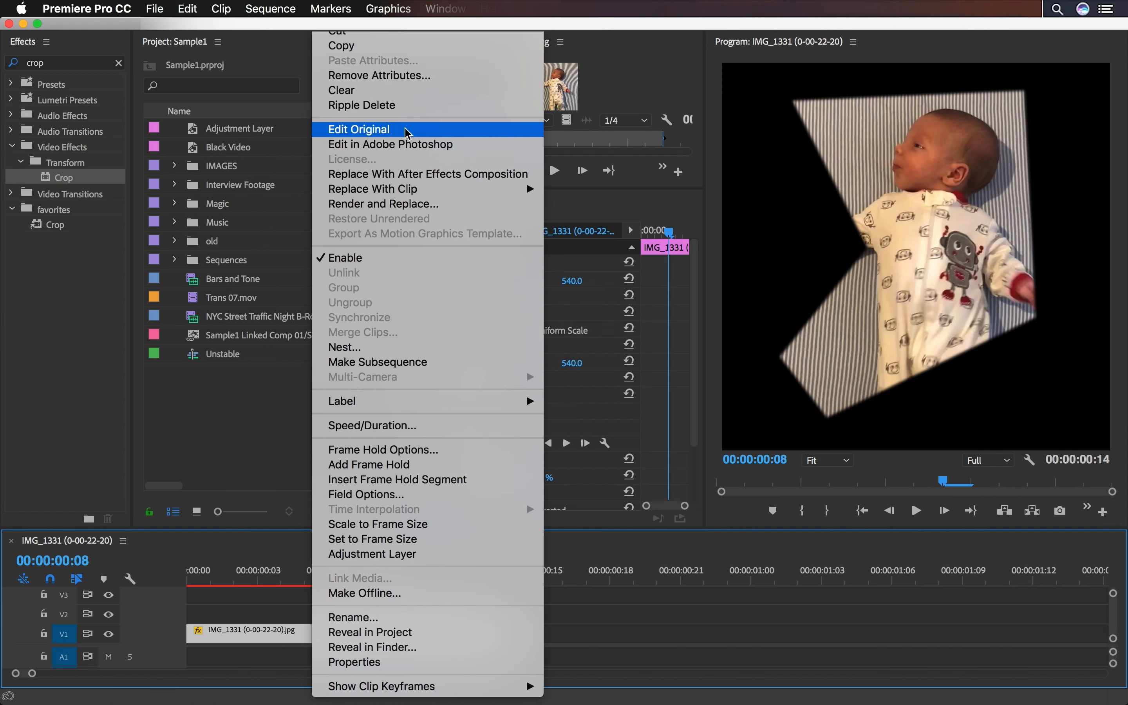
left_click(410, 75)
left_click(665, 560)
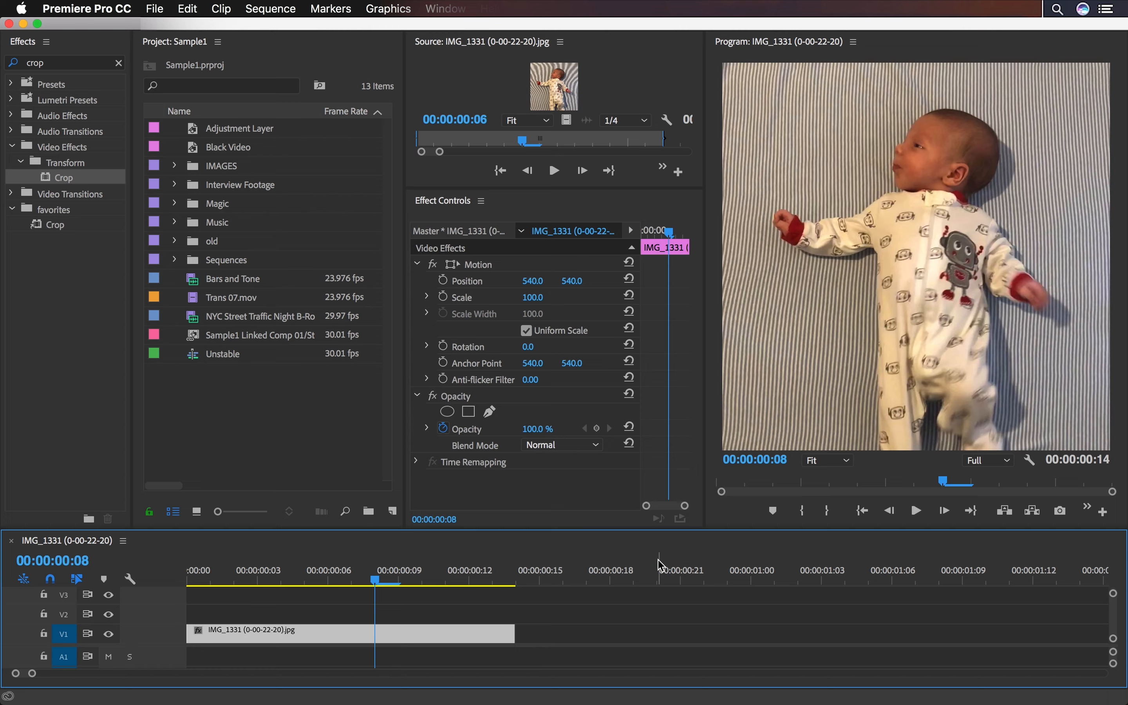
left_click(449, 618)
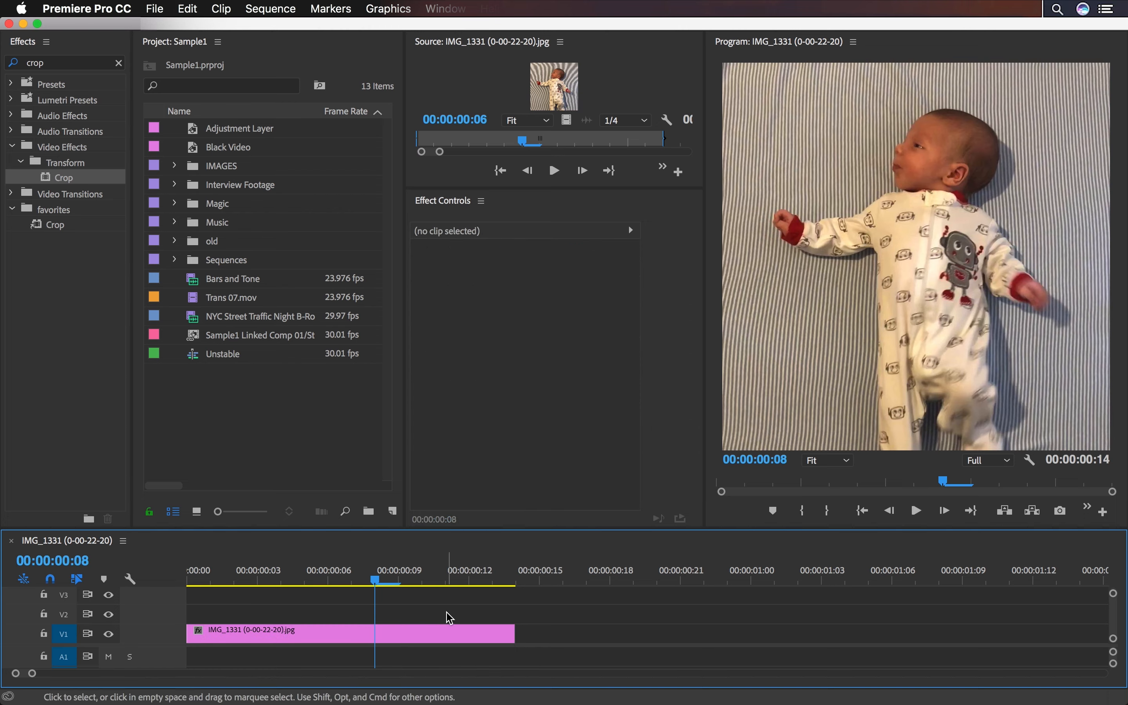
Step: Duplicate the IMG_1331 clip onto V2 and apply Gaussian Blur with a Blurriness of 64 to the copy
left_click(428, 630)
left_click_drag(428, 629, 426, 614)
left_click(65, 62)
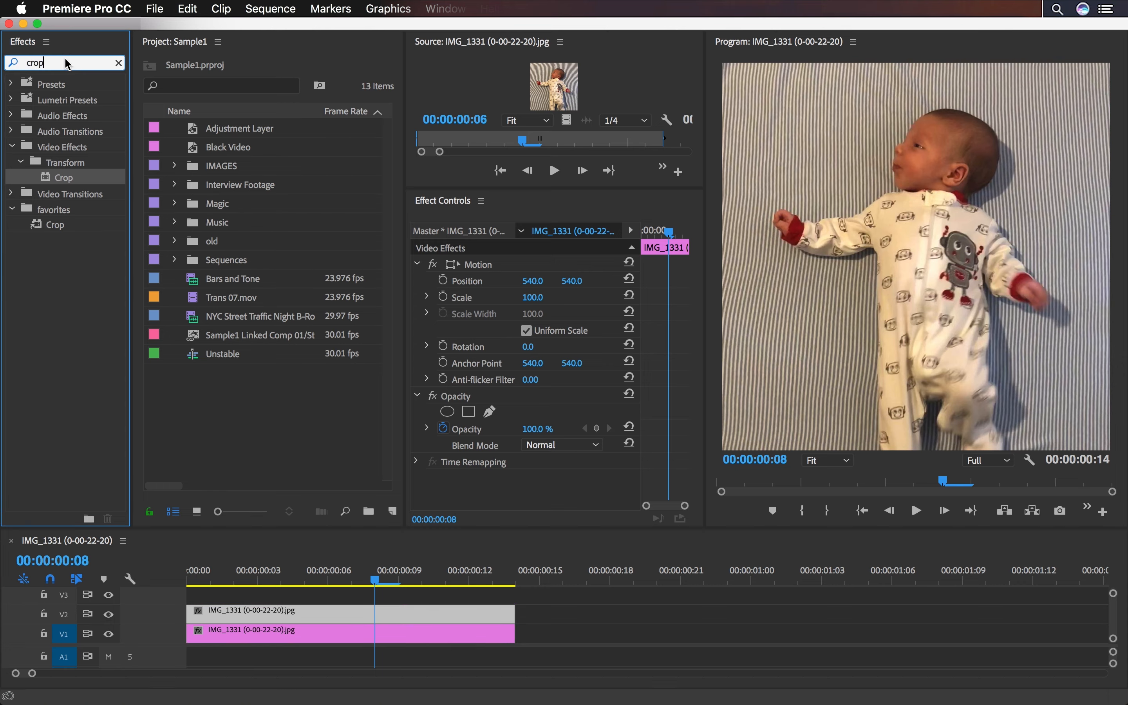
type("blur")
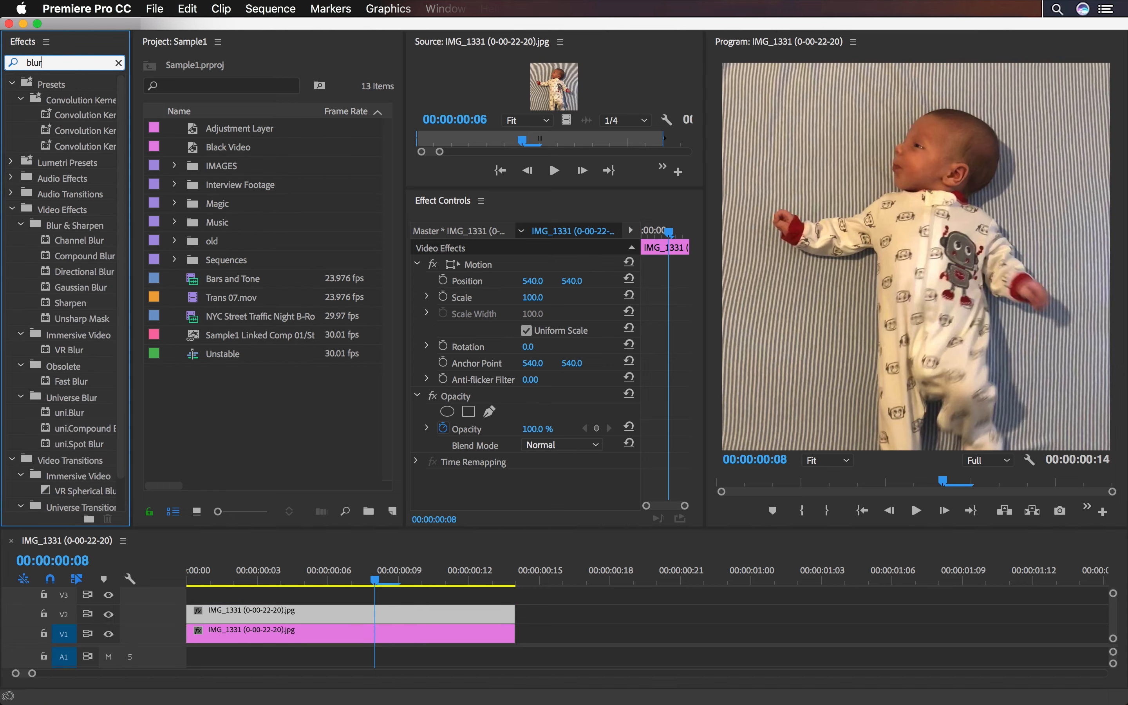
left_click_drag(72, 288, 542, 452)
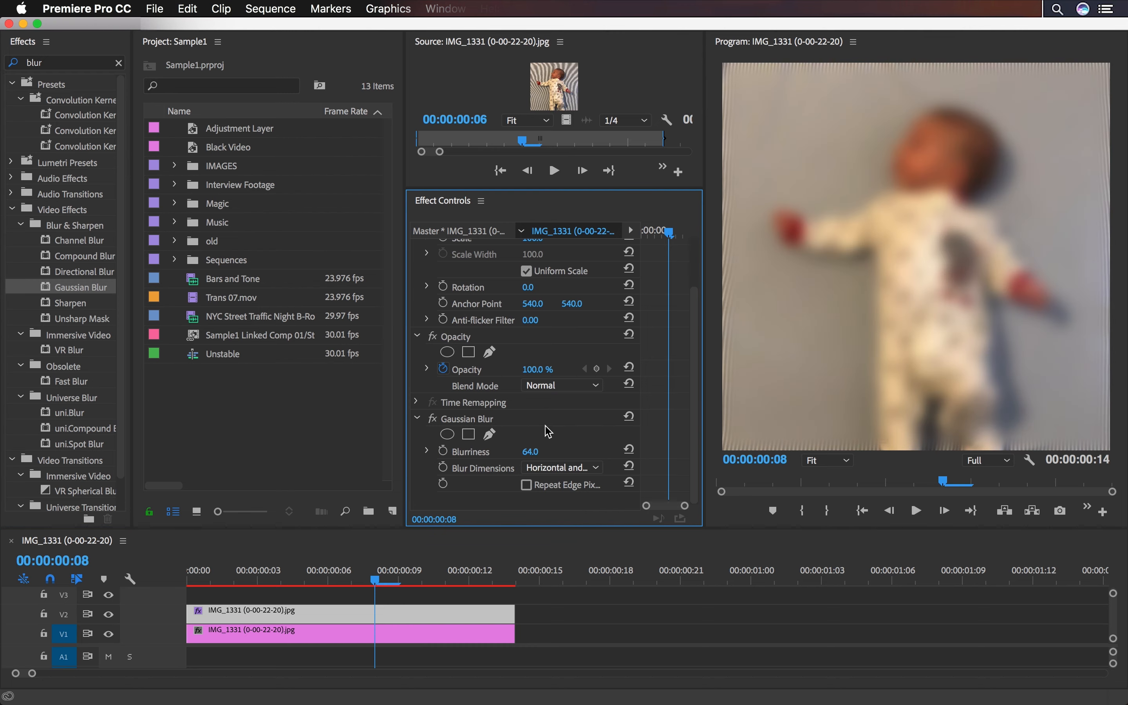
Step: Add an elliptical Opacity mask to the V2 copy, fit it over the baby's face, and set its Mask Feather to 49
left_click(446, 352)
left_click_drag(934, 272, 939, 217)
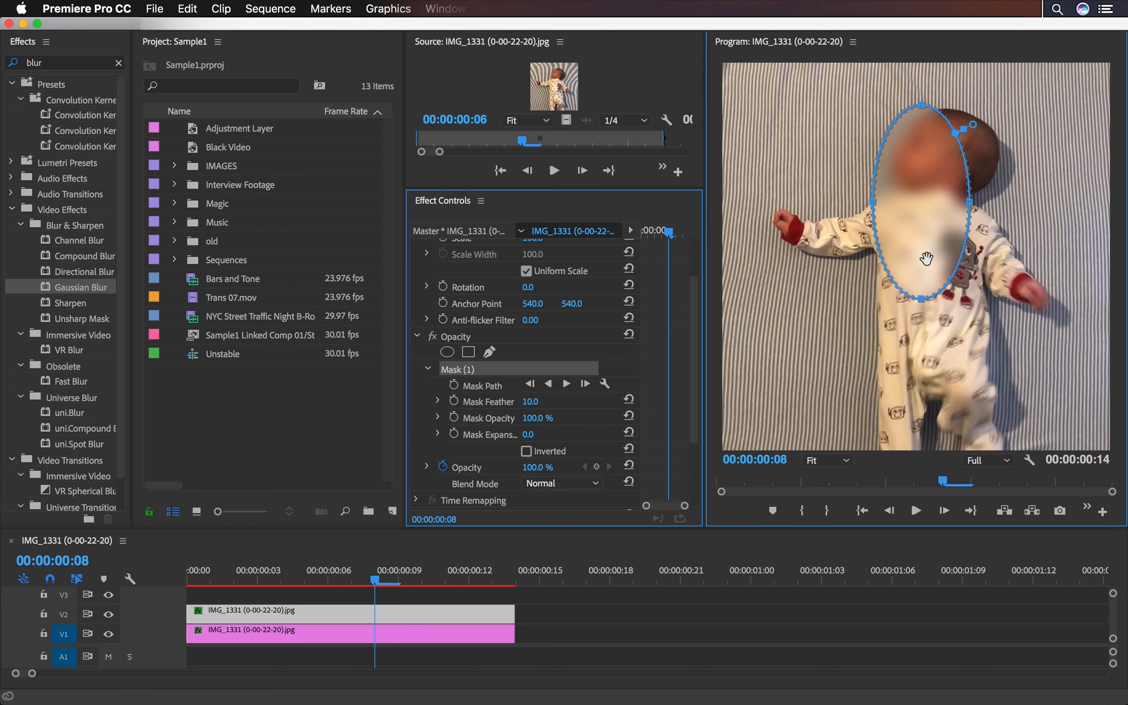
left_click_drag(920, 297, 913, 188)
left_click_drag(873, 148, 914, 152)
left_click_drag(532, 402, 549, 402)
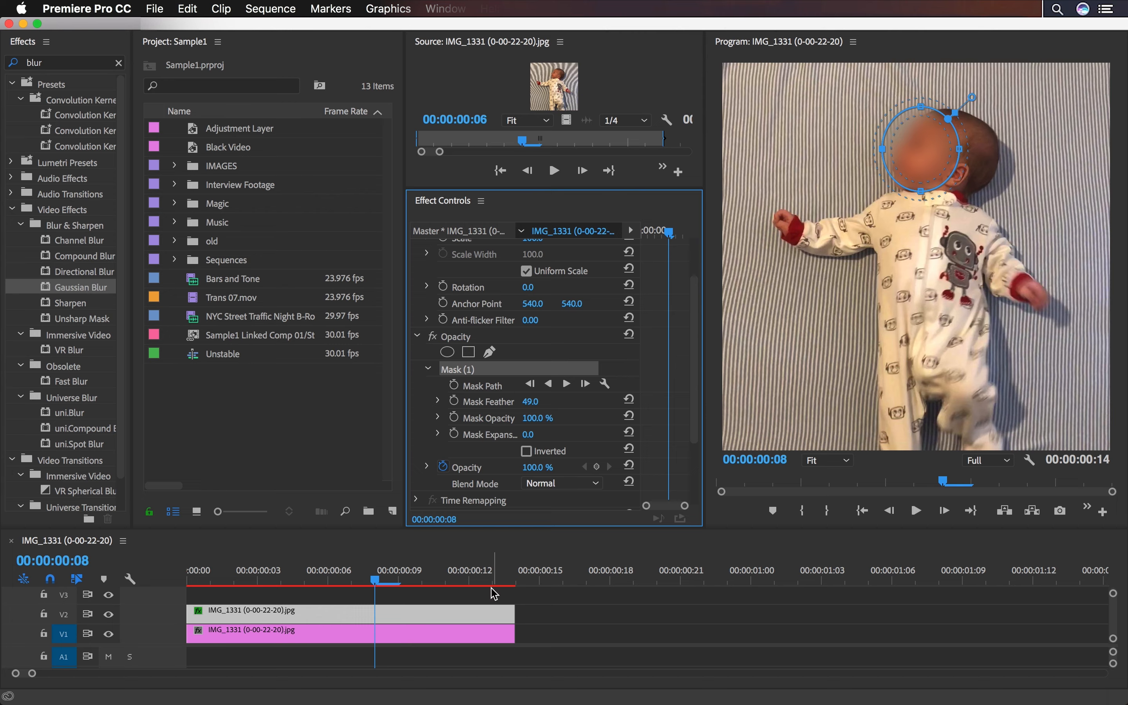
left_click(490, 601)
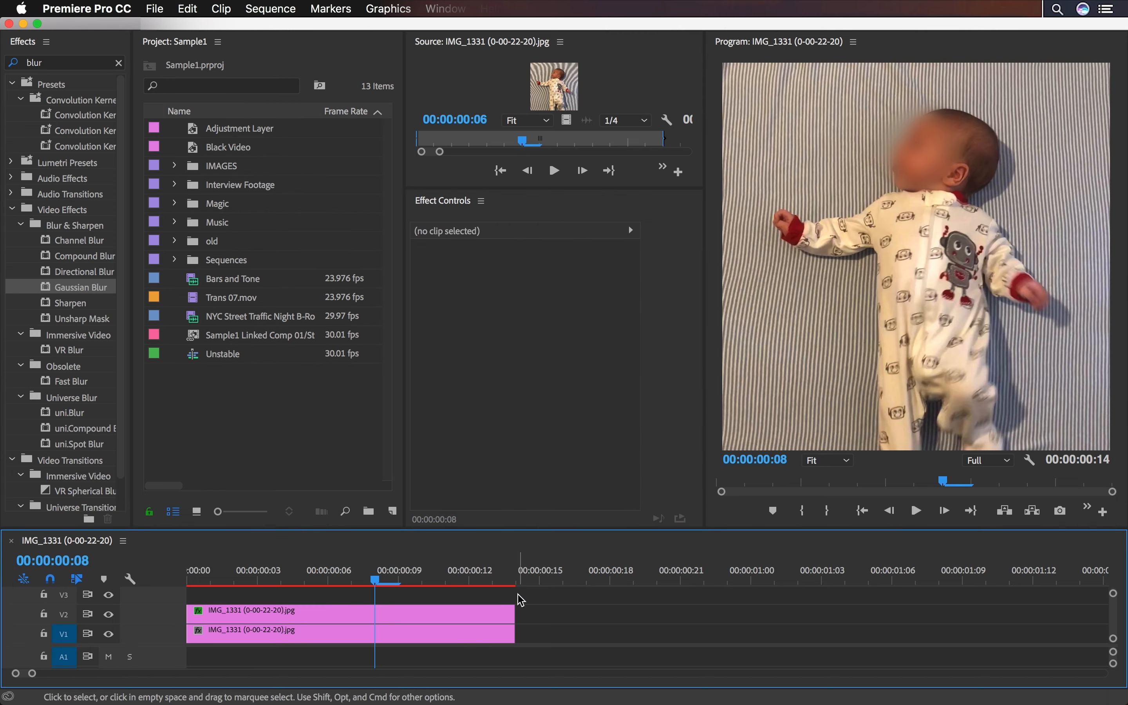
Step: Toggle the output of track V1 off and on to compare the masked blur with the clip beneath it
left_click(466, 633)
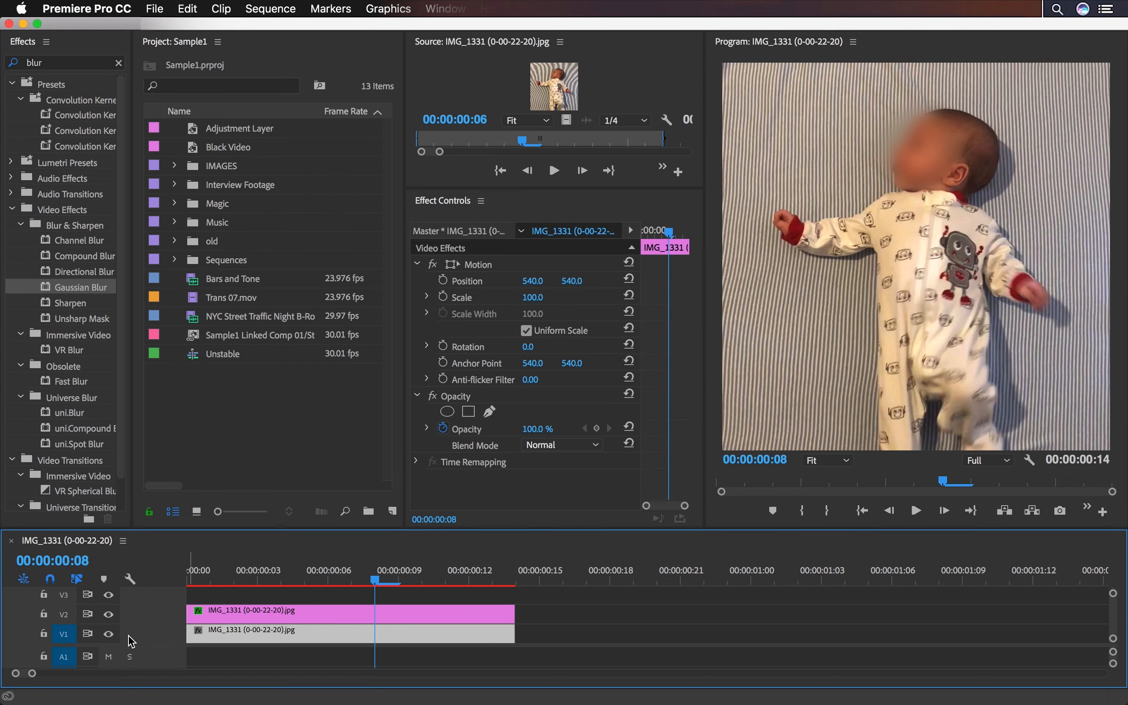
left_click(109, 635)
left_click(110, 635)
left_click(110, 635)
left_click(110, 636)
left_click(110, 636)
Step: Delete the blurred copy from V2 and apply Gaussian Blur with a Blurriness of 71 to the V1 clip
left_click(228, 614)
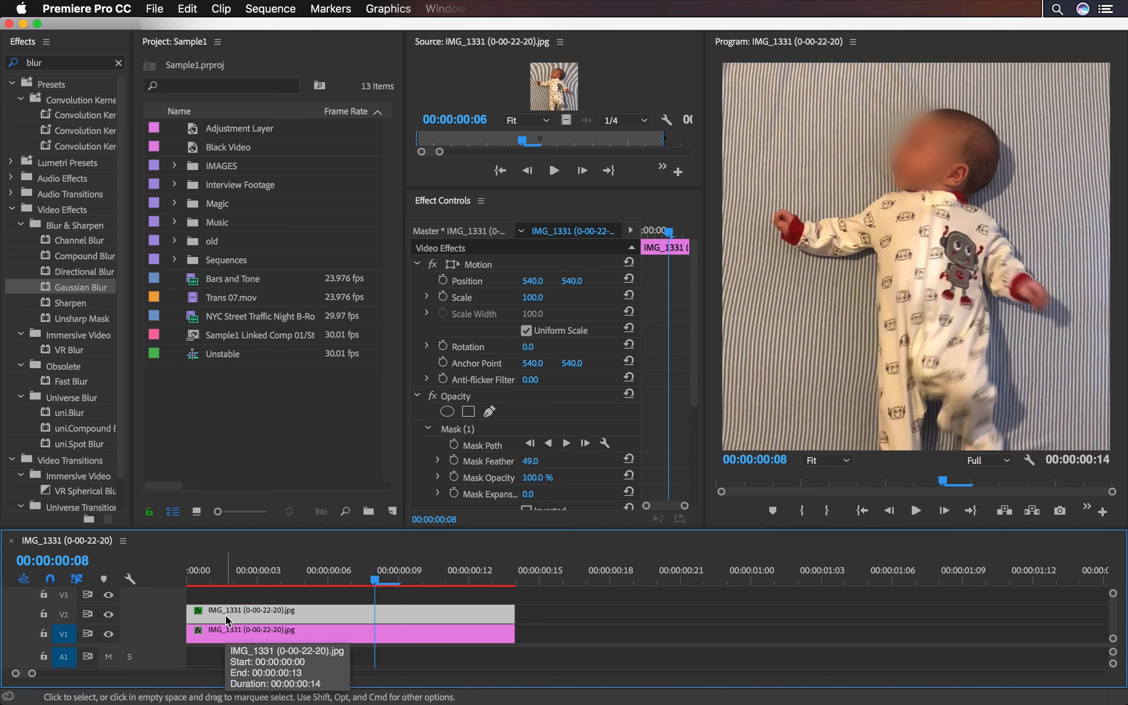
key("Delete")
left_click(230, 631)
left_click_drag(95, 286, 368, 634)
scroll(536, 452, "down", 3)
left_click_drag(536, 451, 569, 451)
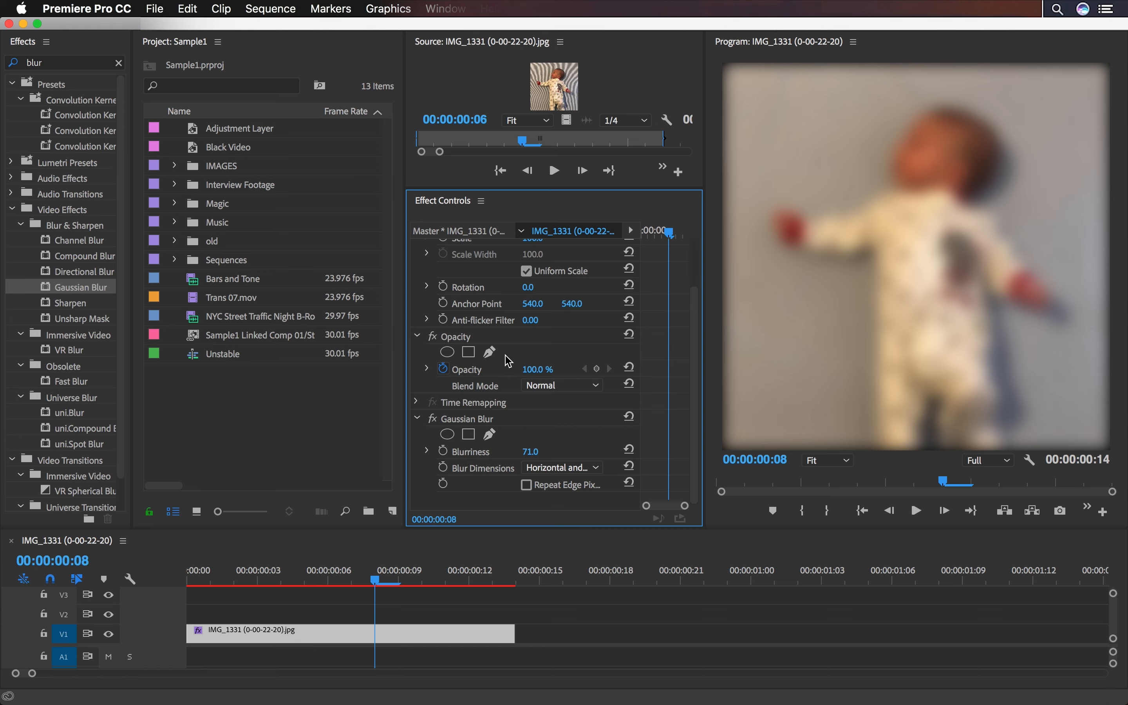
Step: Draw a closed freehand bezier mask around the baby's face on the Gaussian Blur effect
left_click(498, 436)
left_click(873, 162)
left_click_drag(923, 190, 946, 180)
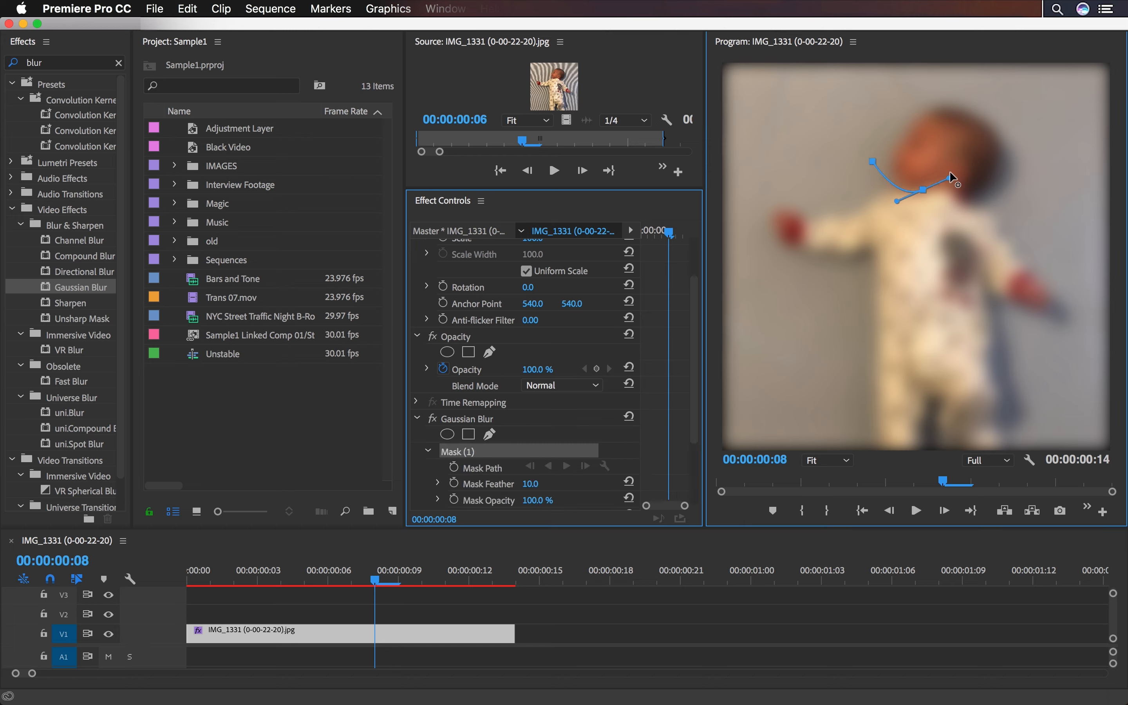
left_click(958, 130)
left_click_drag(926, 98, 887, 104)
left_click(874, 161)
left_click(503, 601)
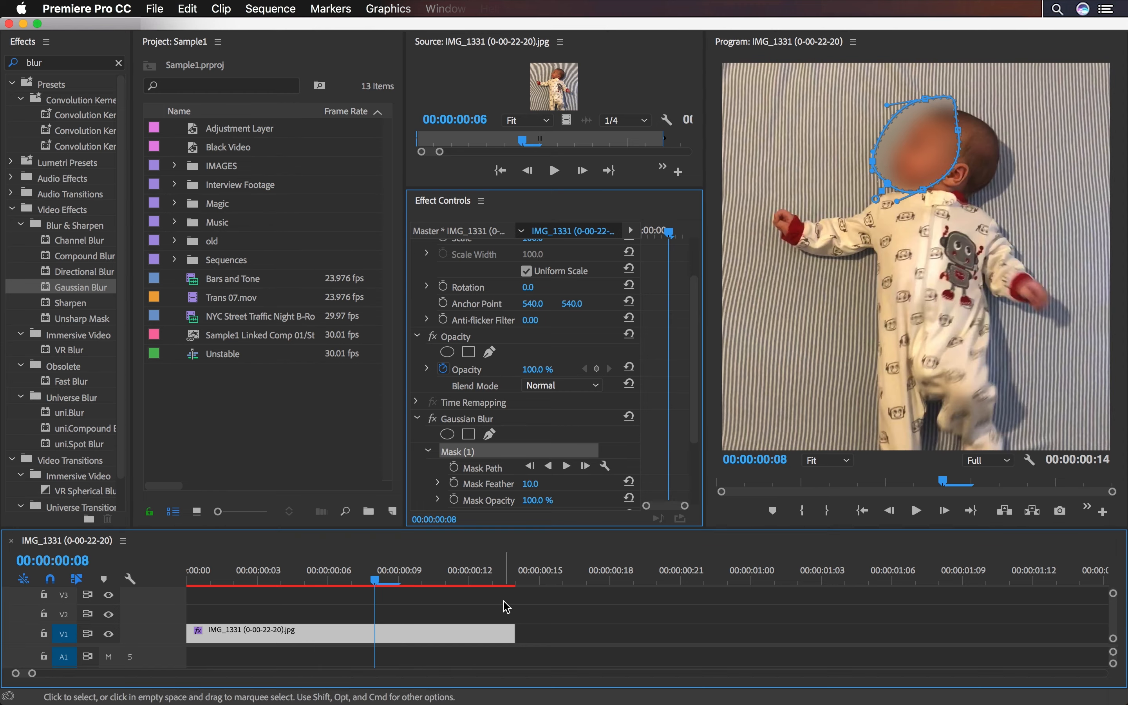
Step: Set the Gaussian Blur mask's feather to 30 and invert the mask
left_click(508, 634)
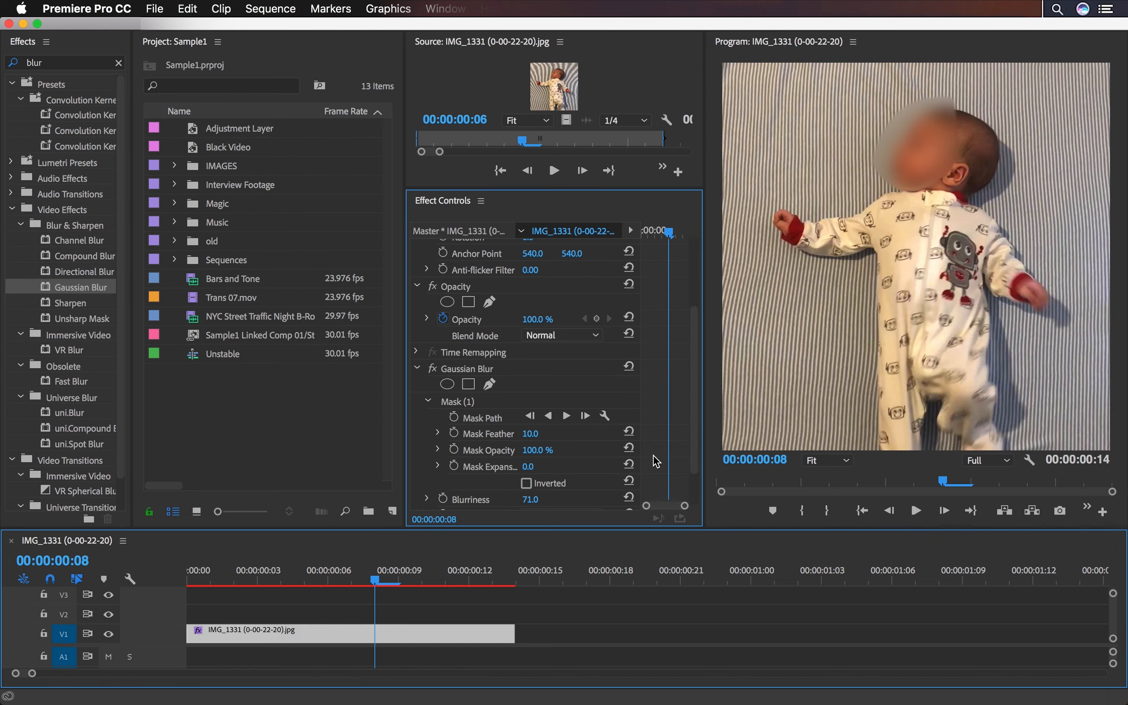
left_click(578, 401)
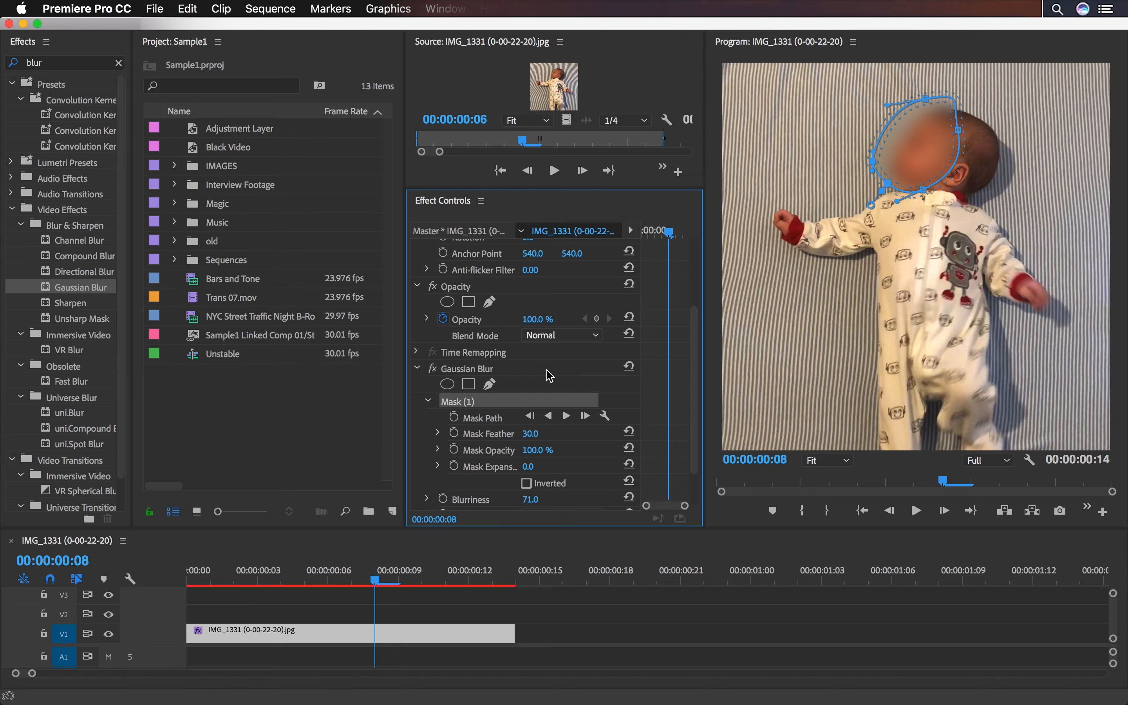
left_click(550, 374)
left_click(499, 402)
scroll(518, 410, "down", 1)
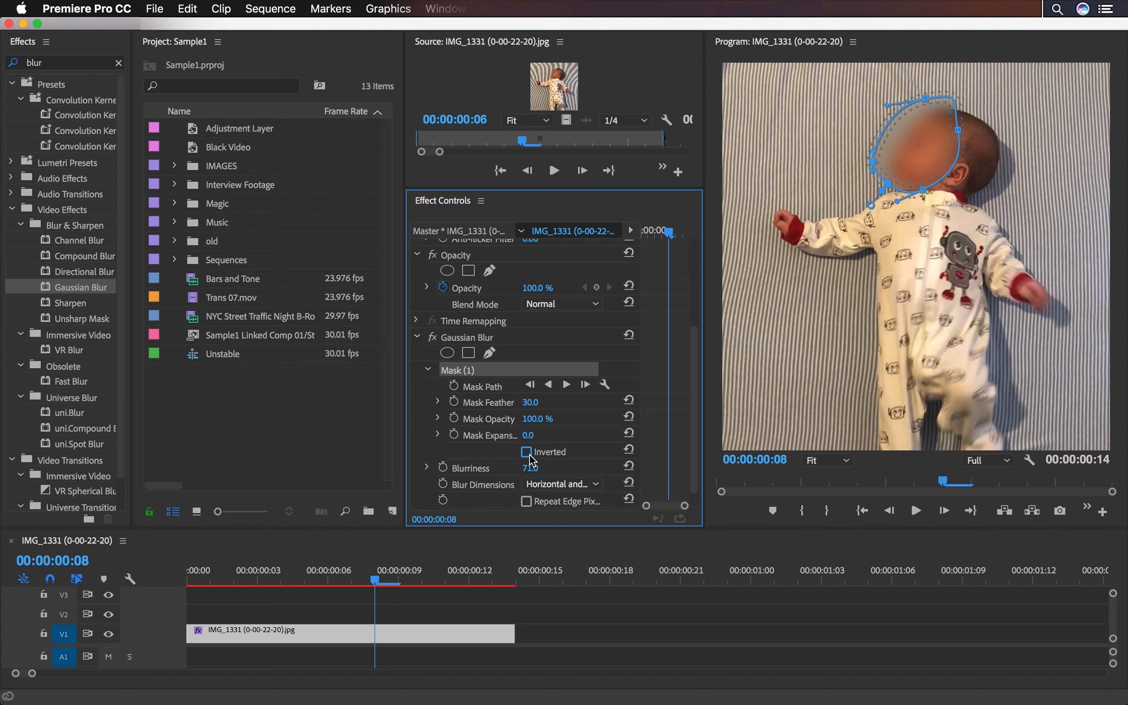
left_click(530, 454)
left_click(1031, 228)
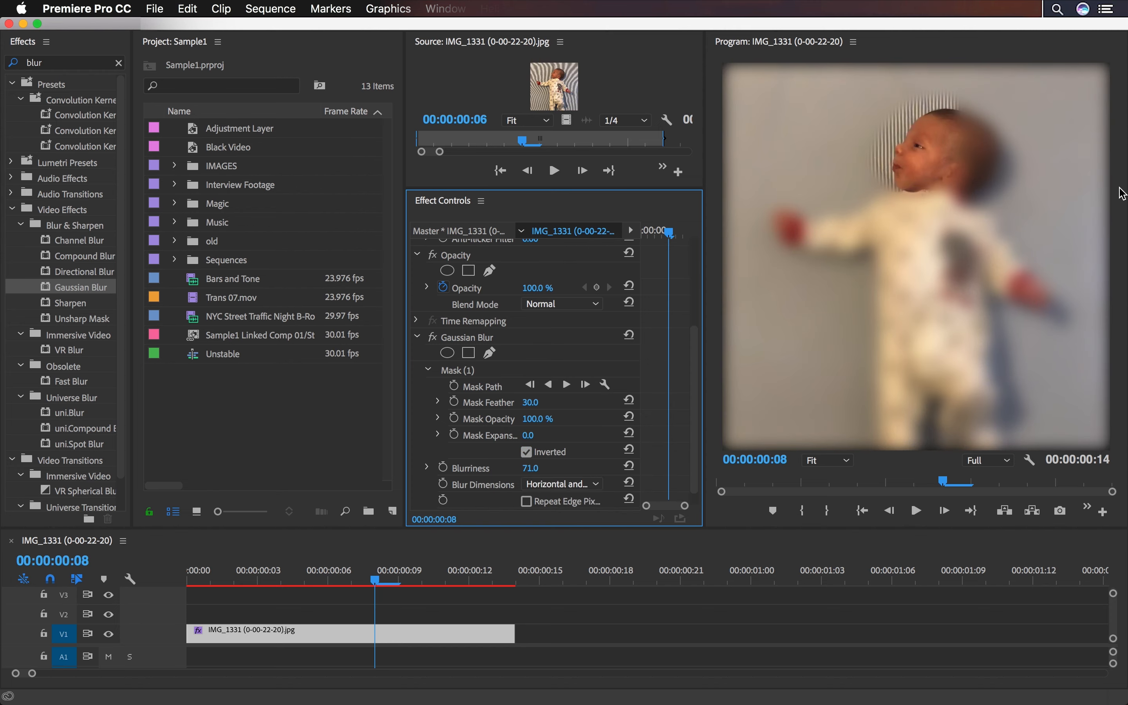
Step: Add an elliptical Opacity mask to the IMG_1331 clip and move it up toward the baby's head
left_click(457, 255)
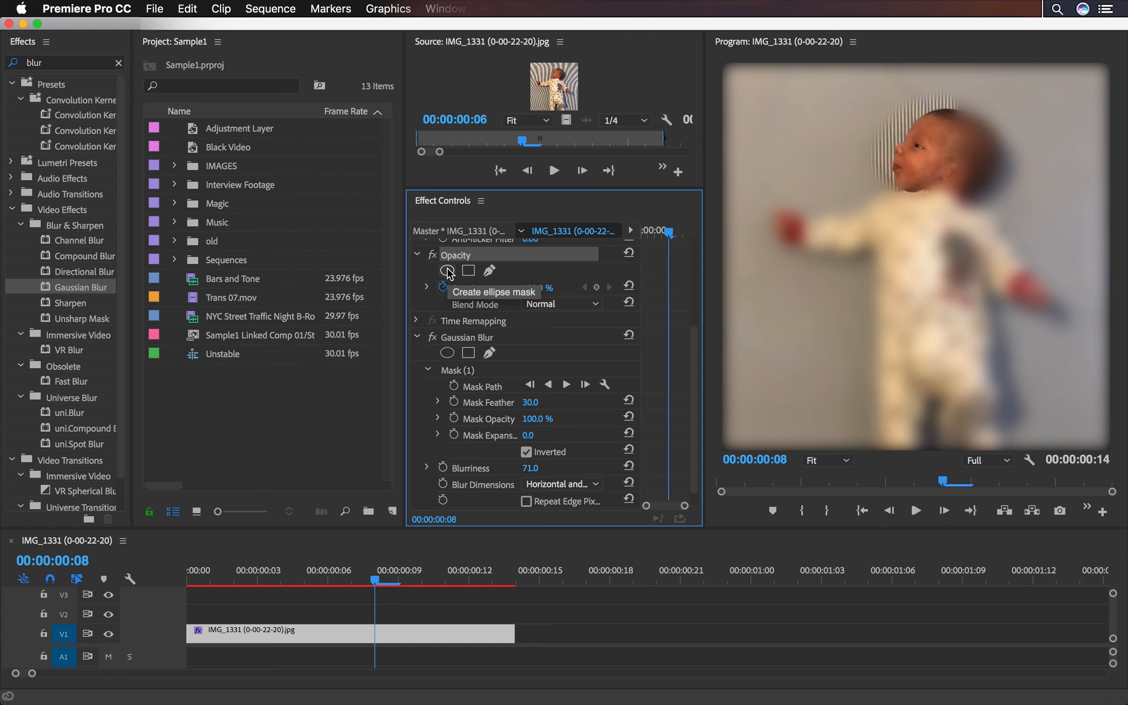
left_click(447, 270)
left_click_drag(909, 282, 871, 189)
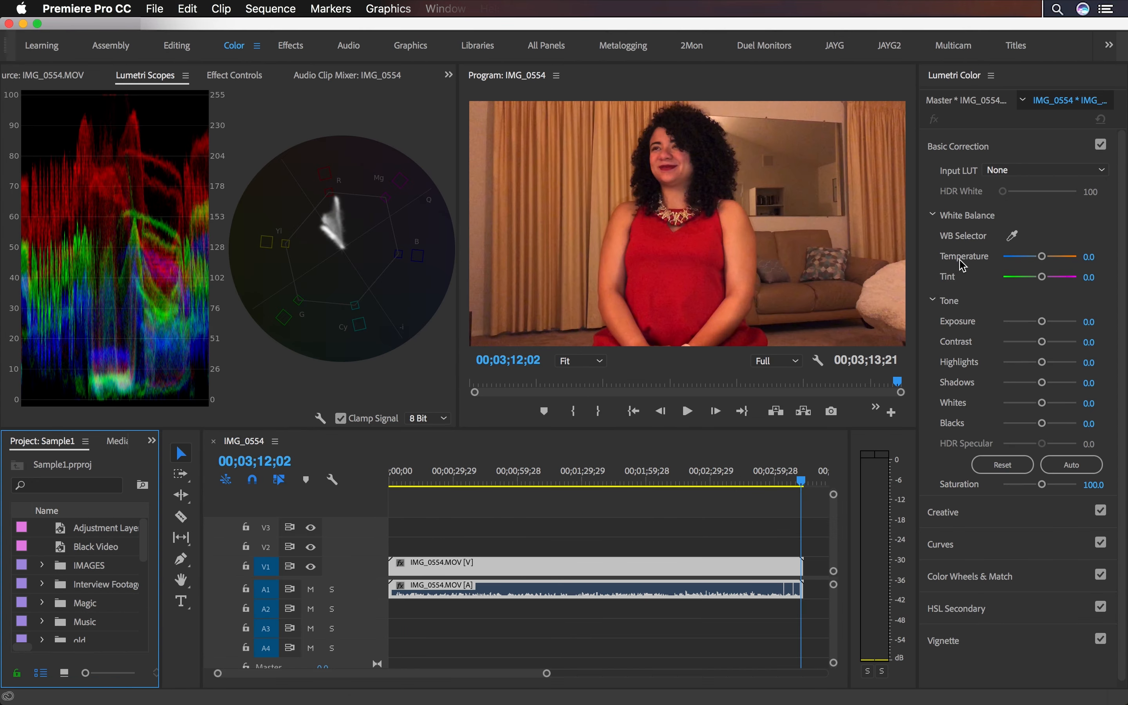
Step: Set the IMG_0554 clip's Lumetri Temperature to 100 and reset it to 0, and raise the Tint to 100
left_click(1029, 257)
left_click_drag(1031, 260, 1077, 256)
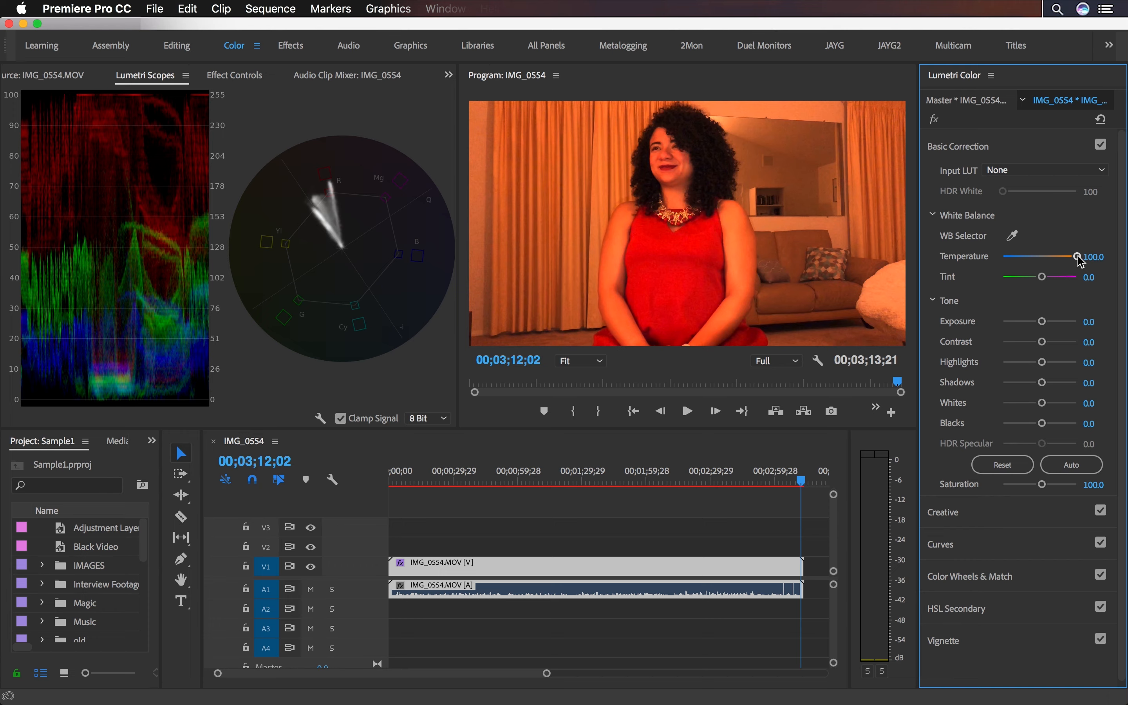
double_click(1036, 257)
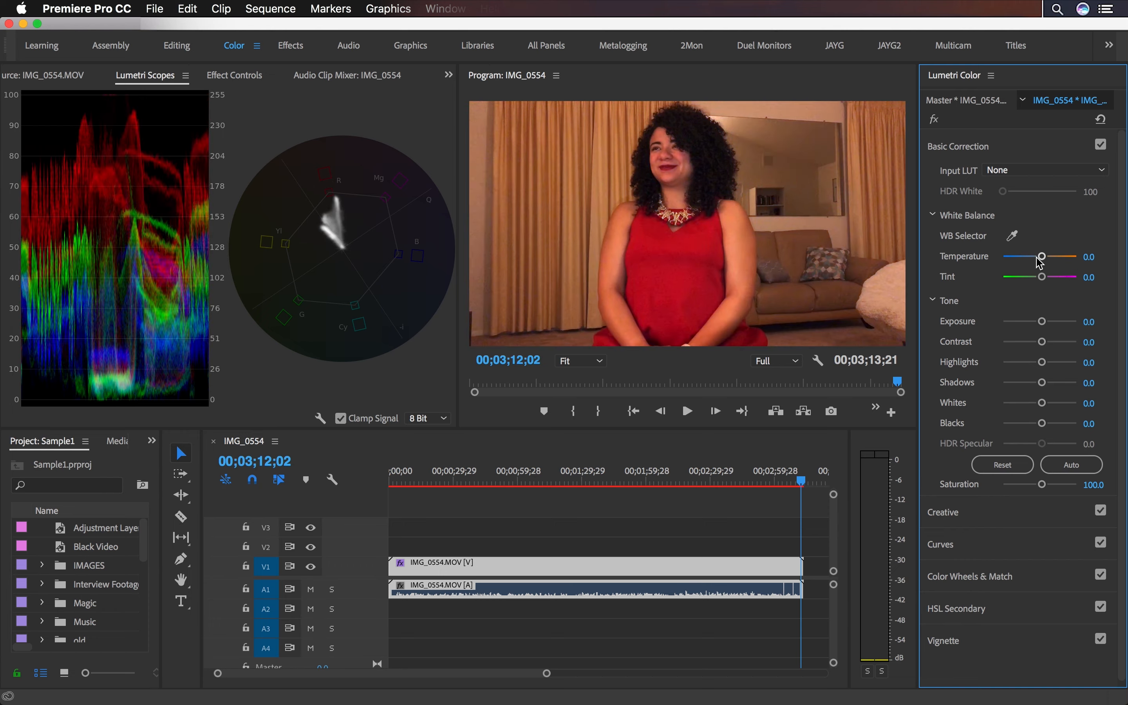
left_click_drag(1043, 277, 1081, 283)
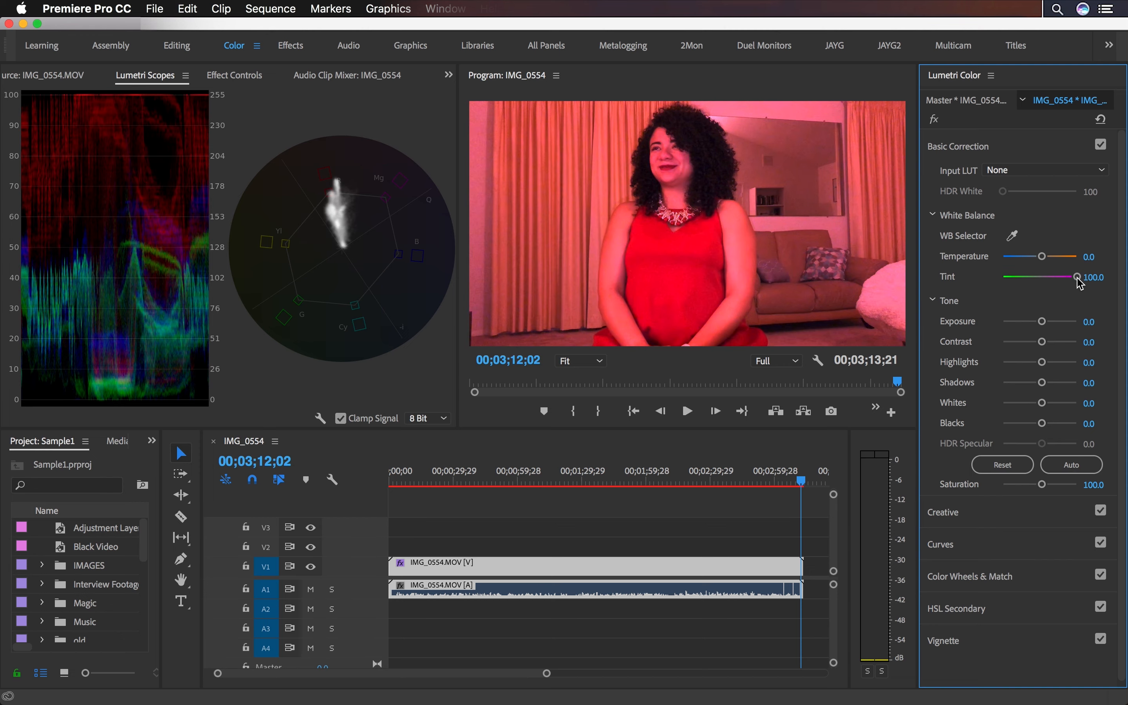
Step: Reset the Tint, sample the pale frame area behind the woman with the white balance selector, and set Temperature to -28.4
double_click(1079, 279)
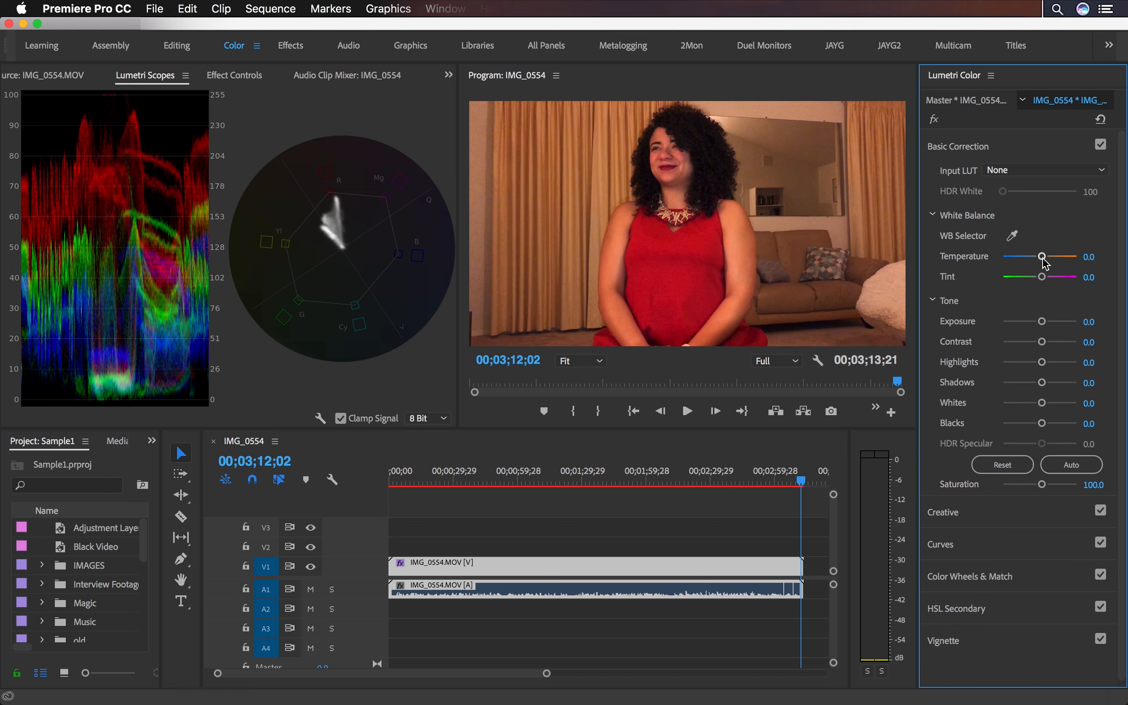
left_click(1015, 237)
left_click(755, 190)
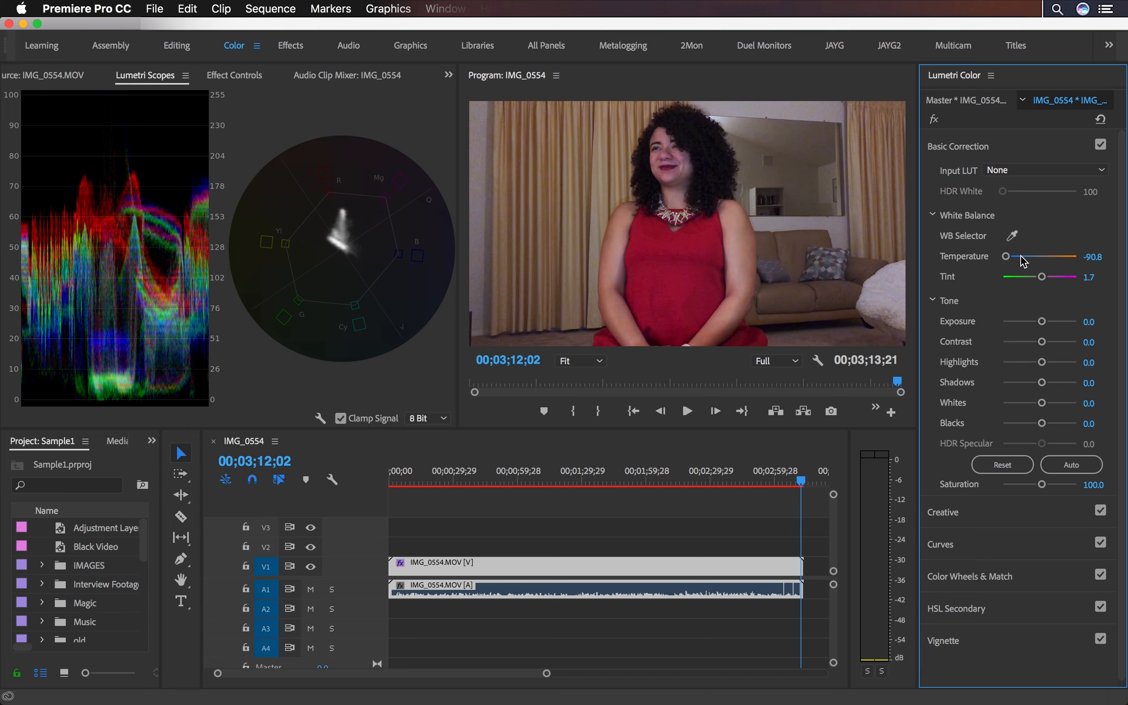
left_click_drag(1010, 264, 1032, 264)
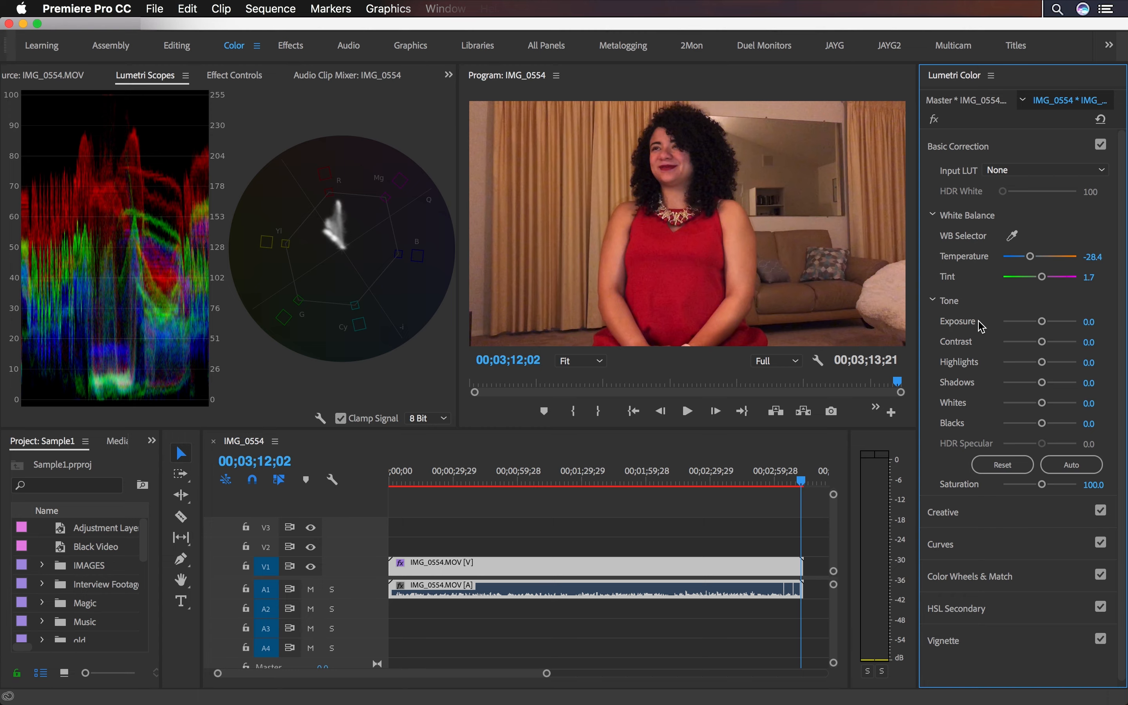
Step: Try the Faded Film adjustment in the Creative section, raise the Saturation to 157.9 and reset it to 100
left_click(985, 511)
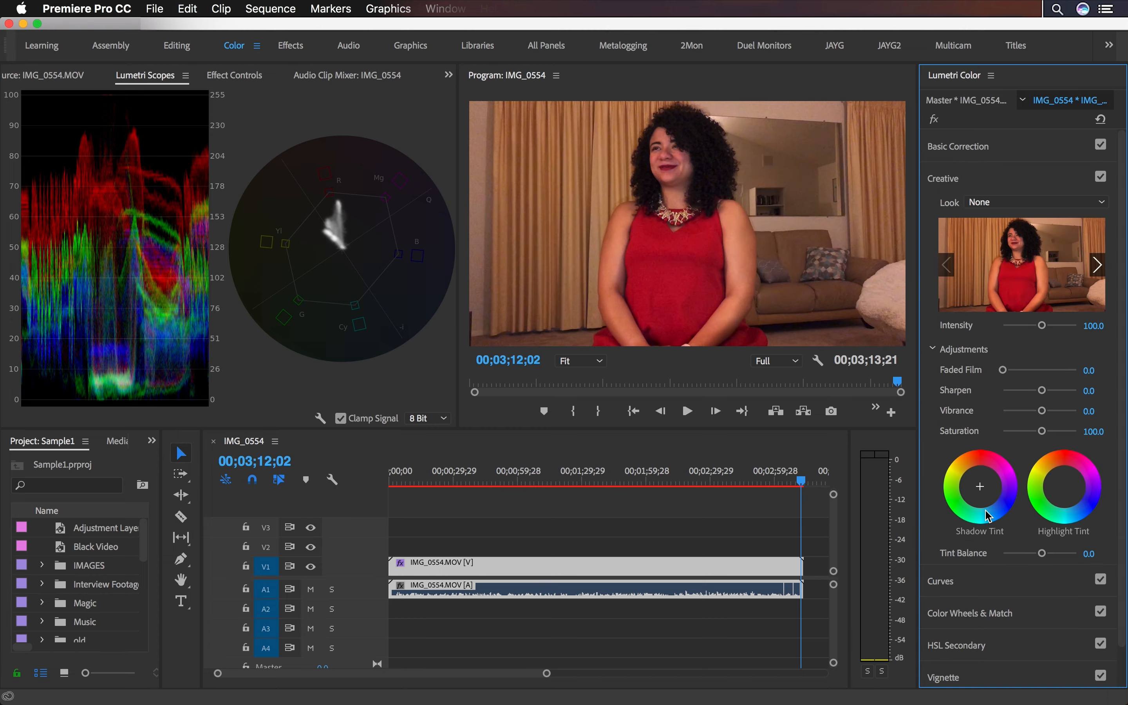
left_click(1013, 206)
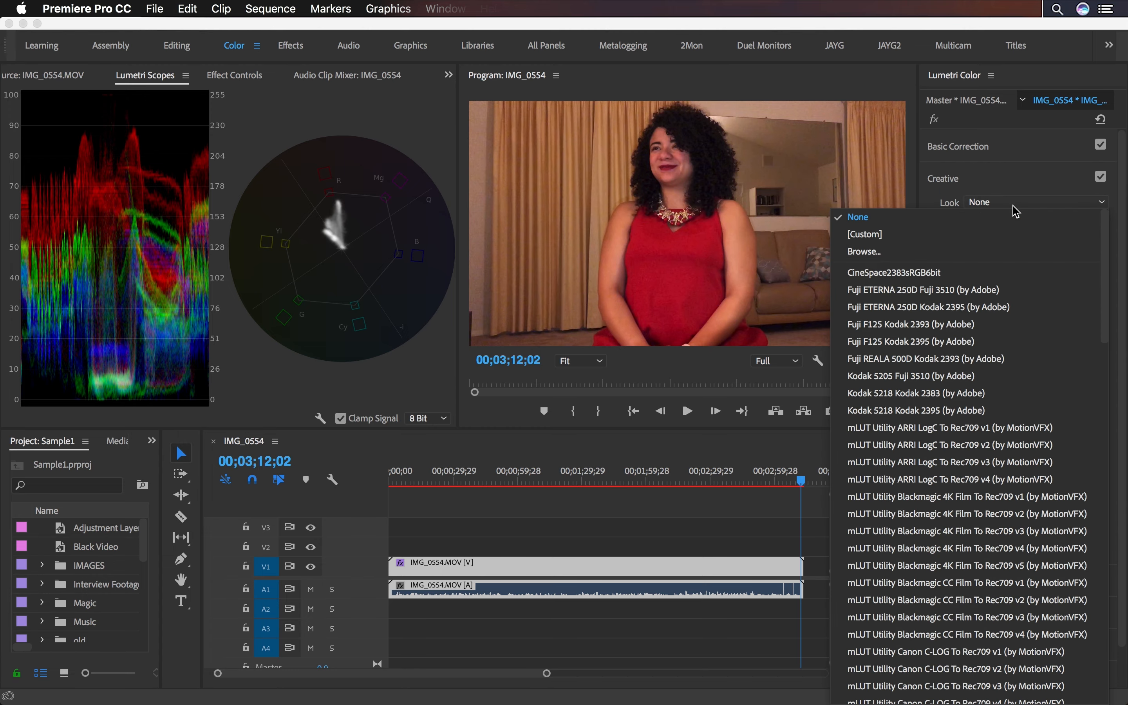
left_click(1002, 374)
left_click_drag(1002, 370, 1087, 391)
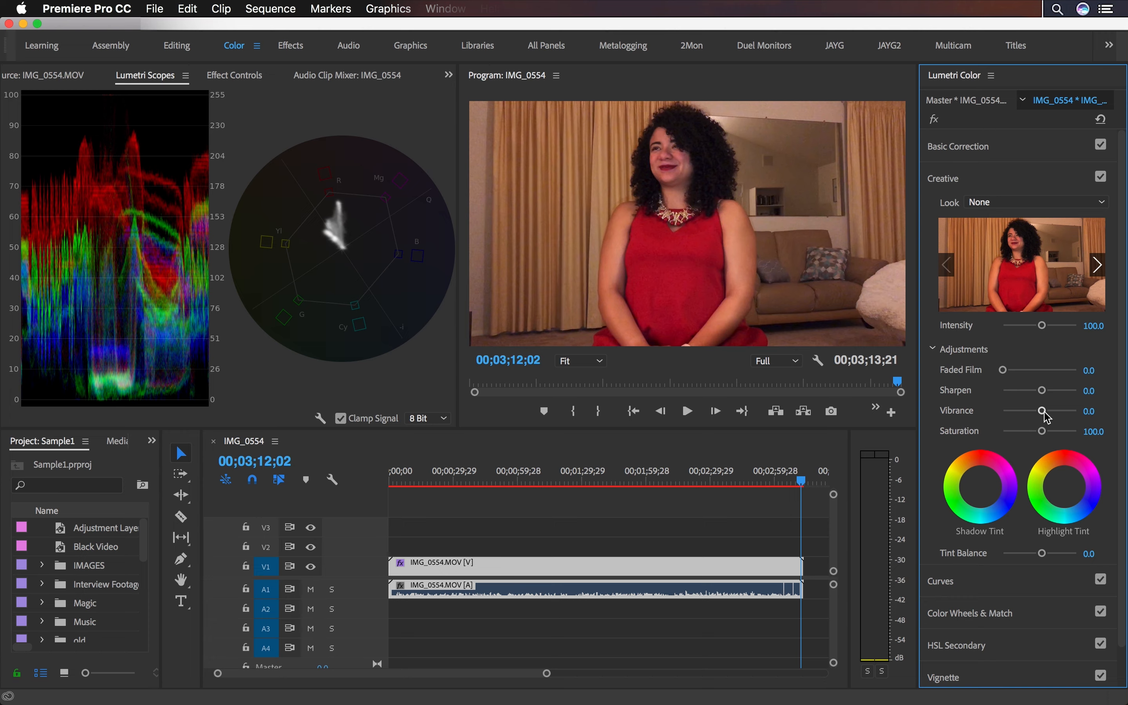
left_click_drag(1043, 431, 1063, 436)
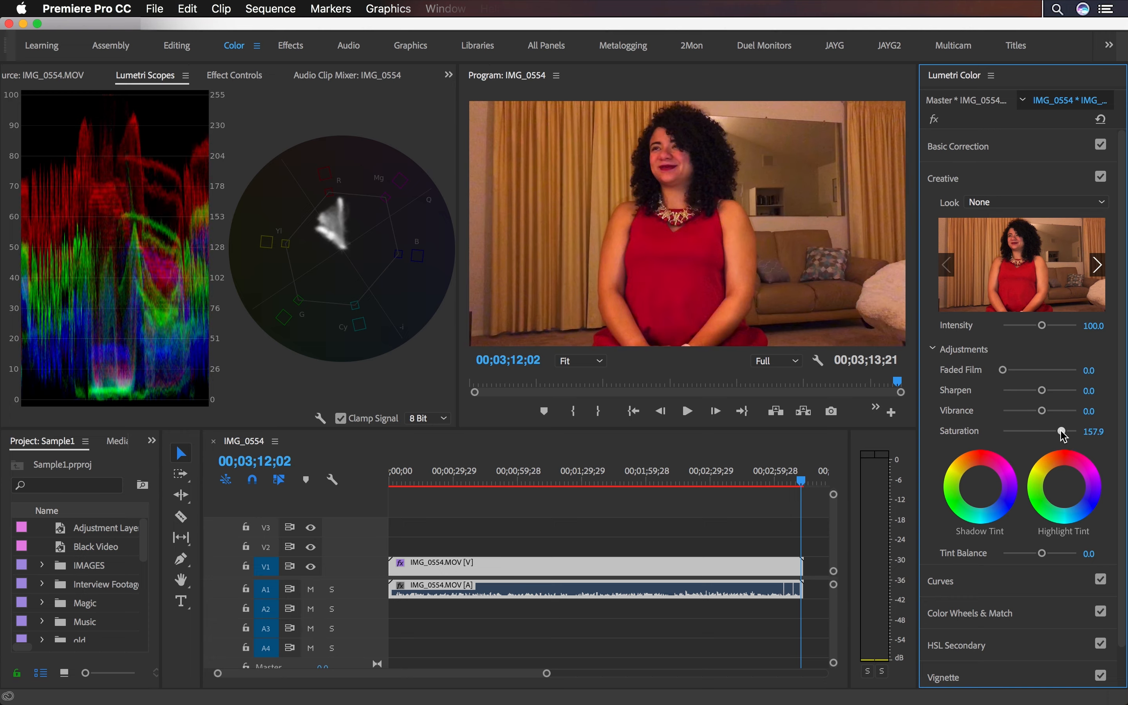
double_click(1063, 432)
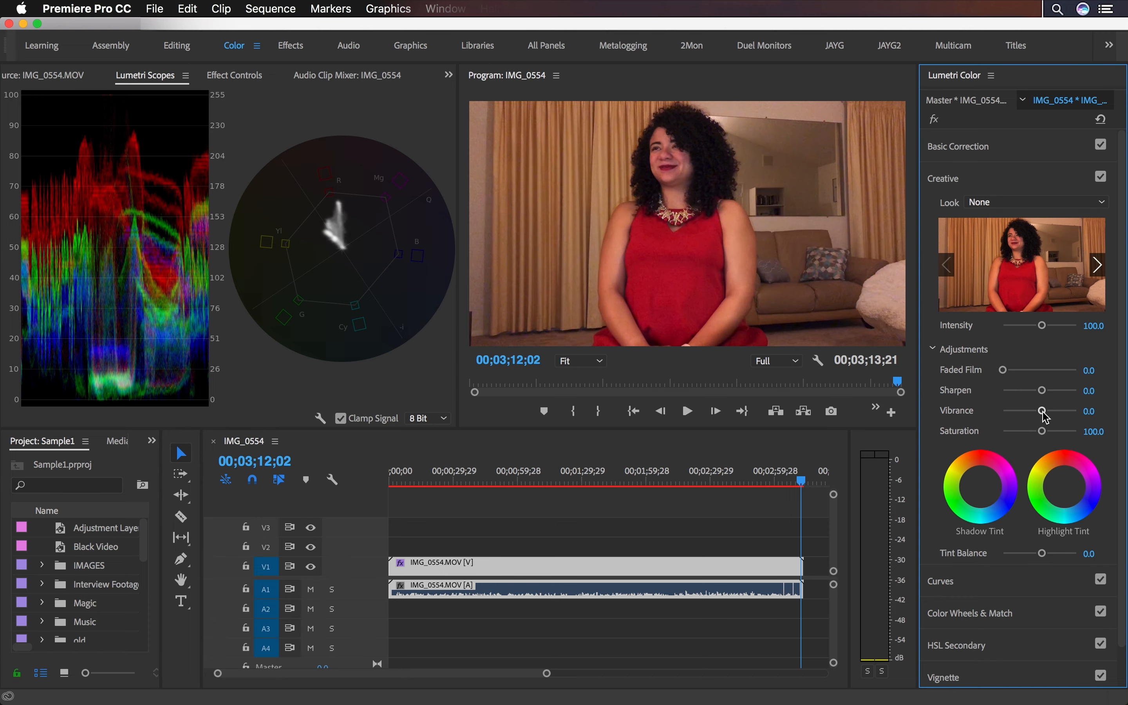
Step: Try the Creative Vibrance at 100 and at -100, and reset it to 0
left_click_drag(1044, 411, 1048, 411)
double_click(1047, 412)
left_click_drag(1045, 411, 1088, 417)
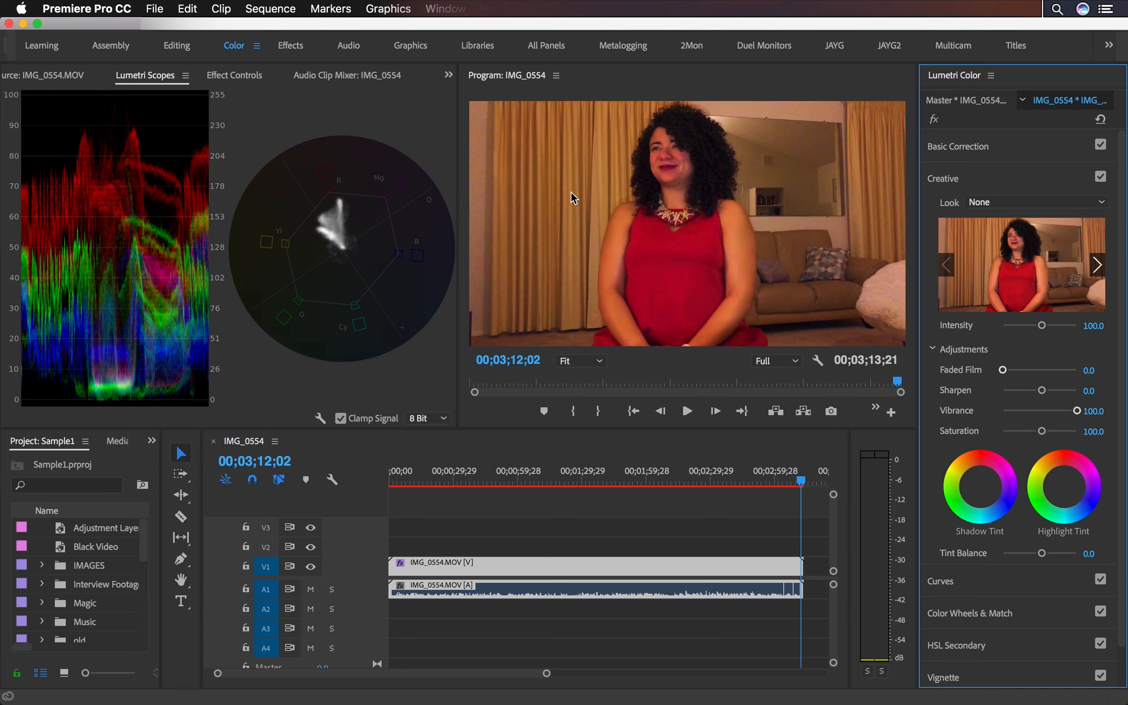
left_click_drag(1076, 411, 1002, 417)
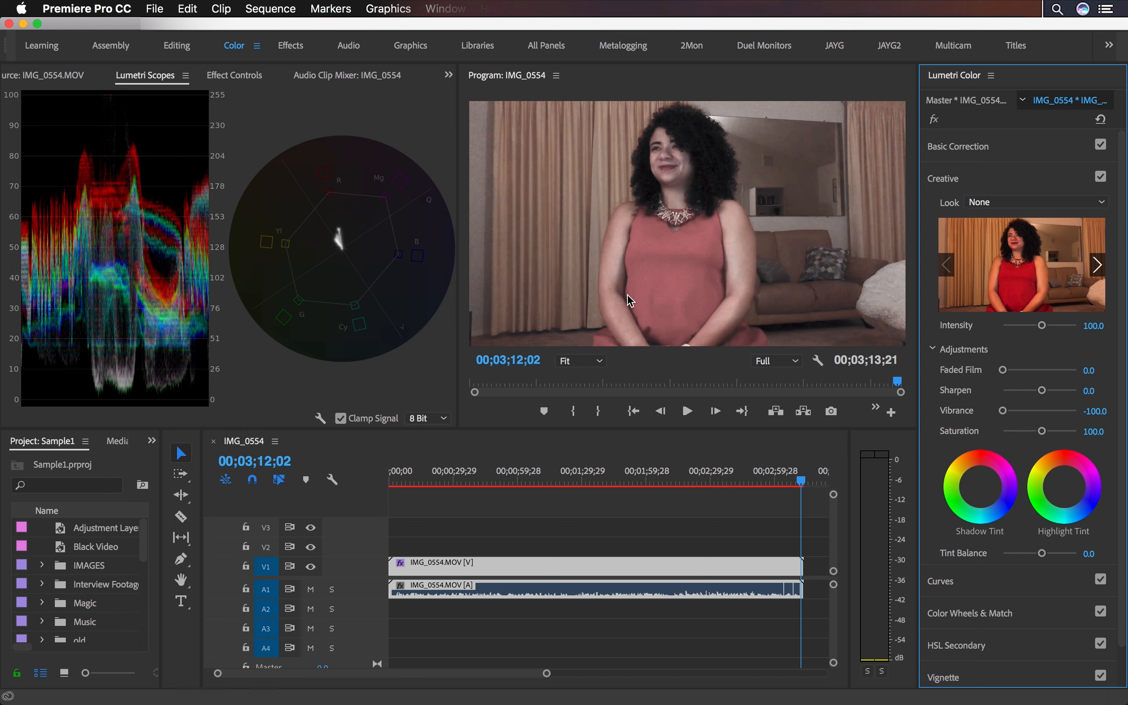
double_click(1002, 411)
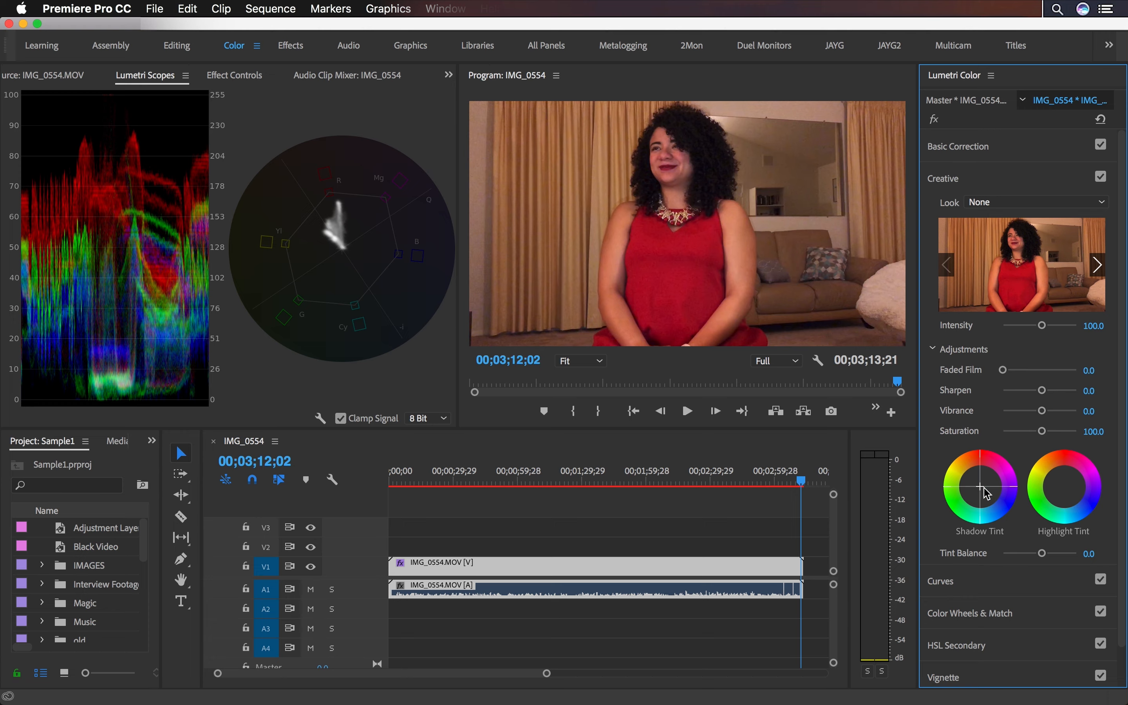
Step: Shift the Creative Shadow Tint fully toward yellow-green and reset it to neutral
left_click_drag(981, 487, 946, 497)
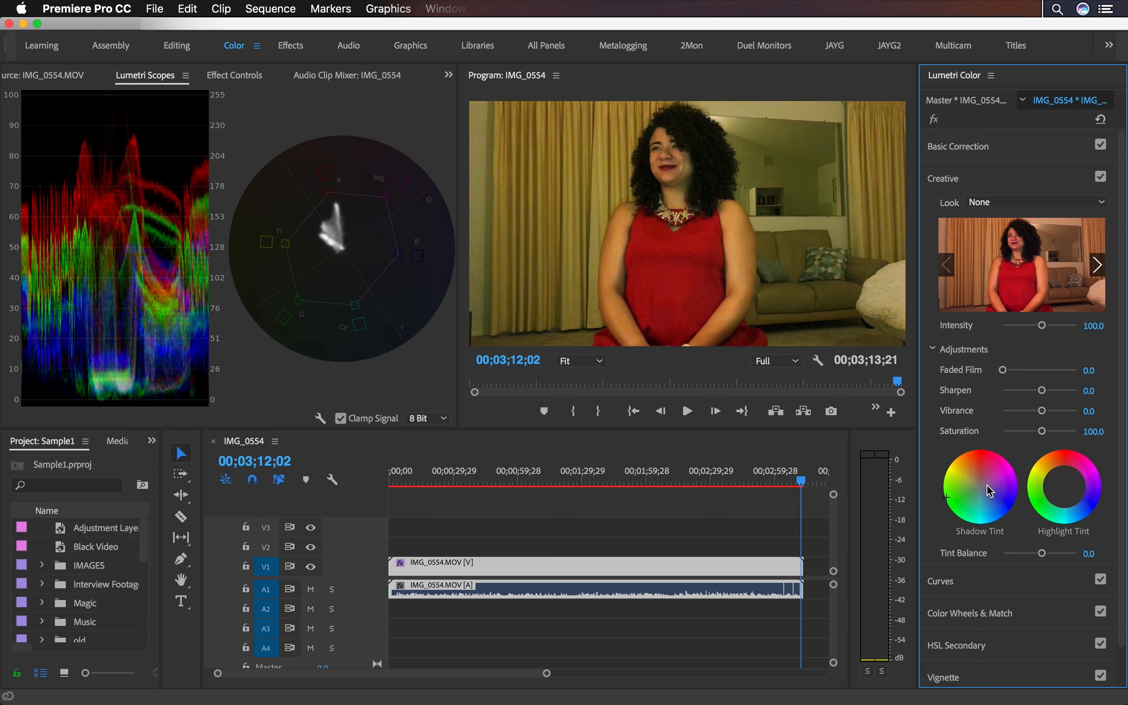
double_click(1008, 469)
scroll(1069, 492, "down", 2)
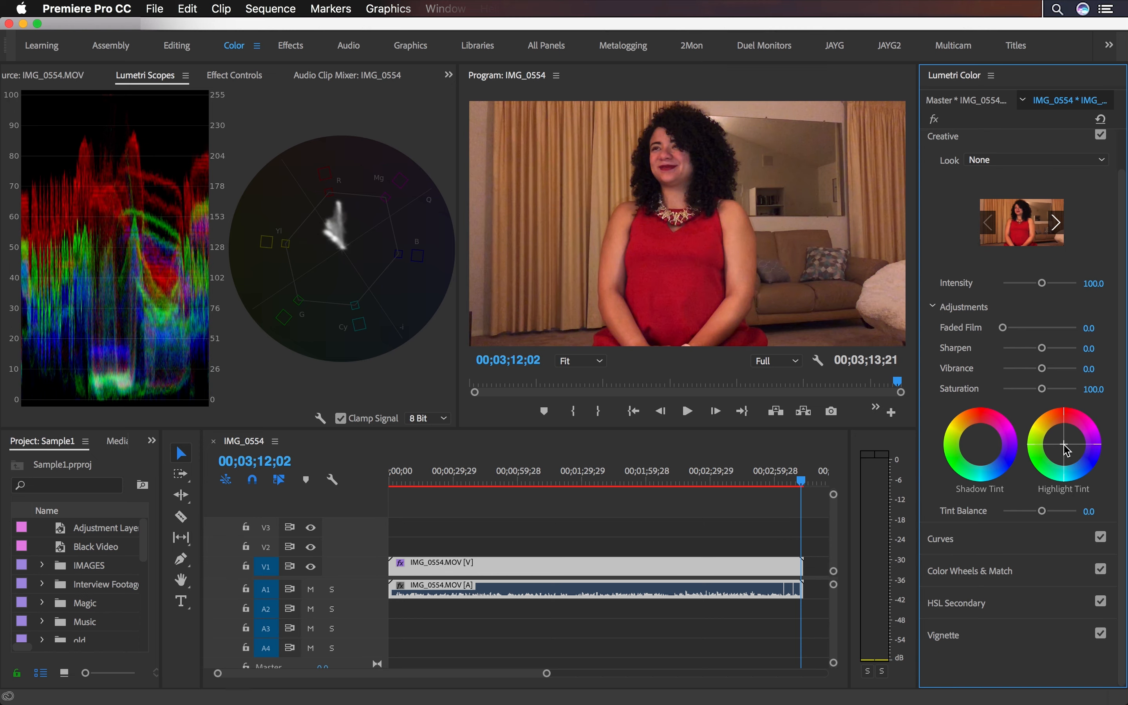
Step: Bend the white RGB curve into a near-vertical contrast curve around its midpoint and undo the change
scroll(1066, 453, "down", 15)
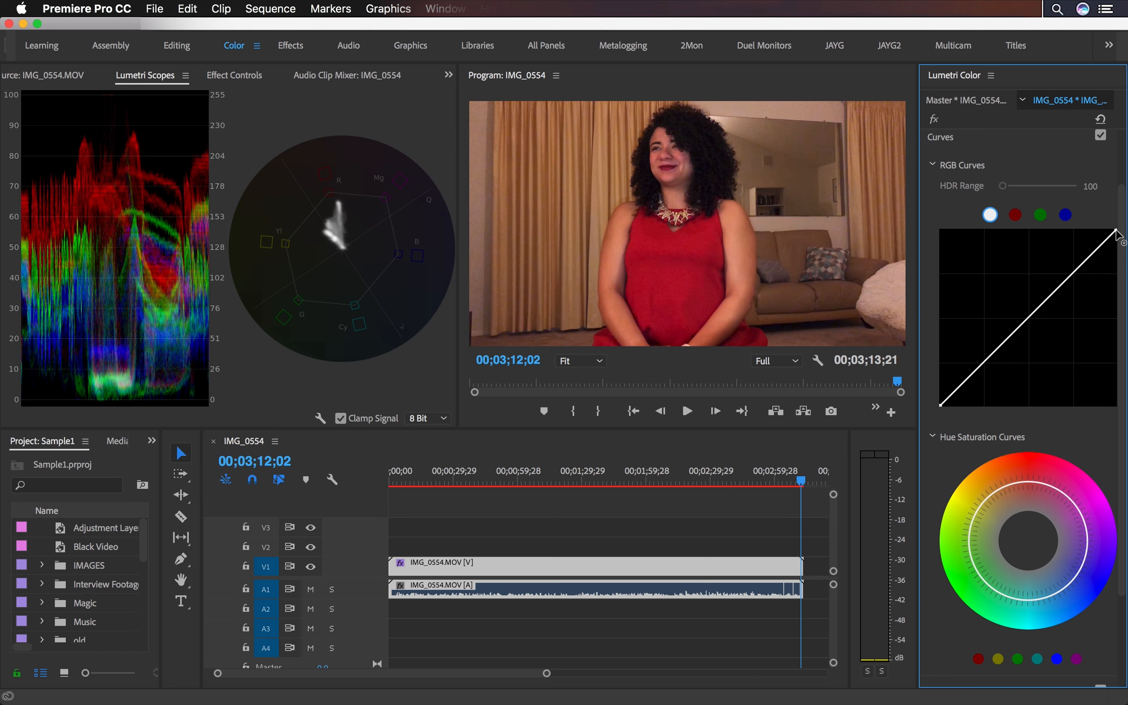
left_click(1028, 318)
left_click_drag(1066, 282, 1029, 234)
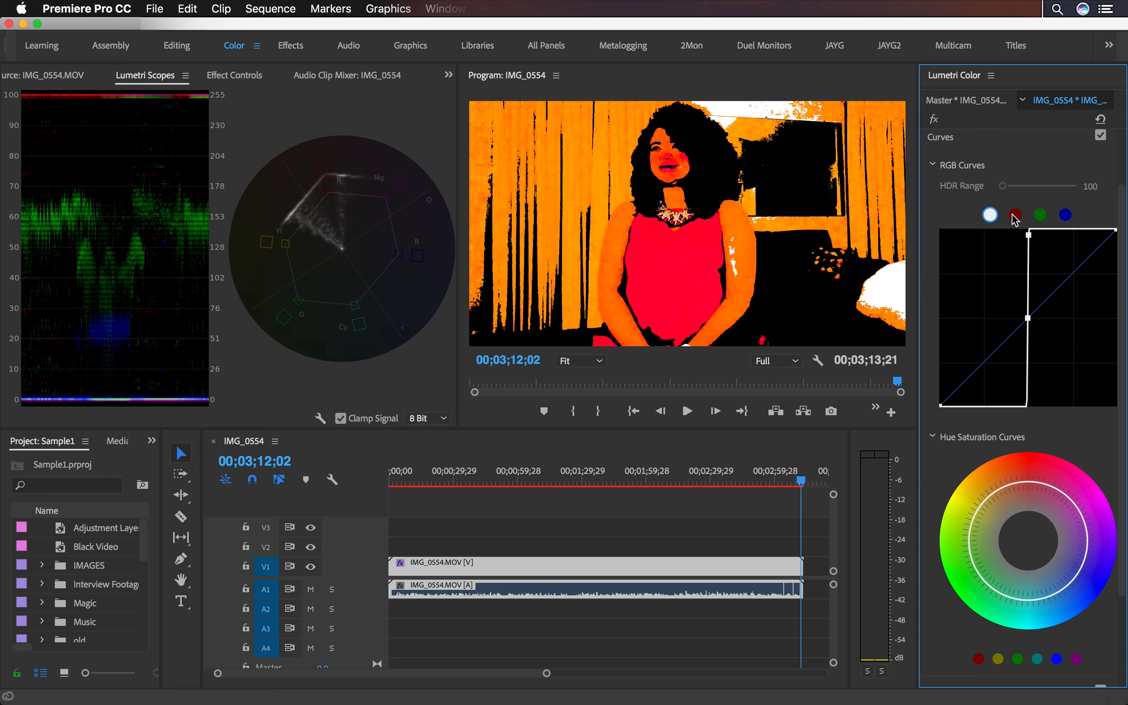
key("super+z")
left_click_drag(1069, 276, 1060, 266)
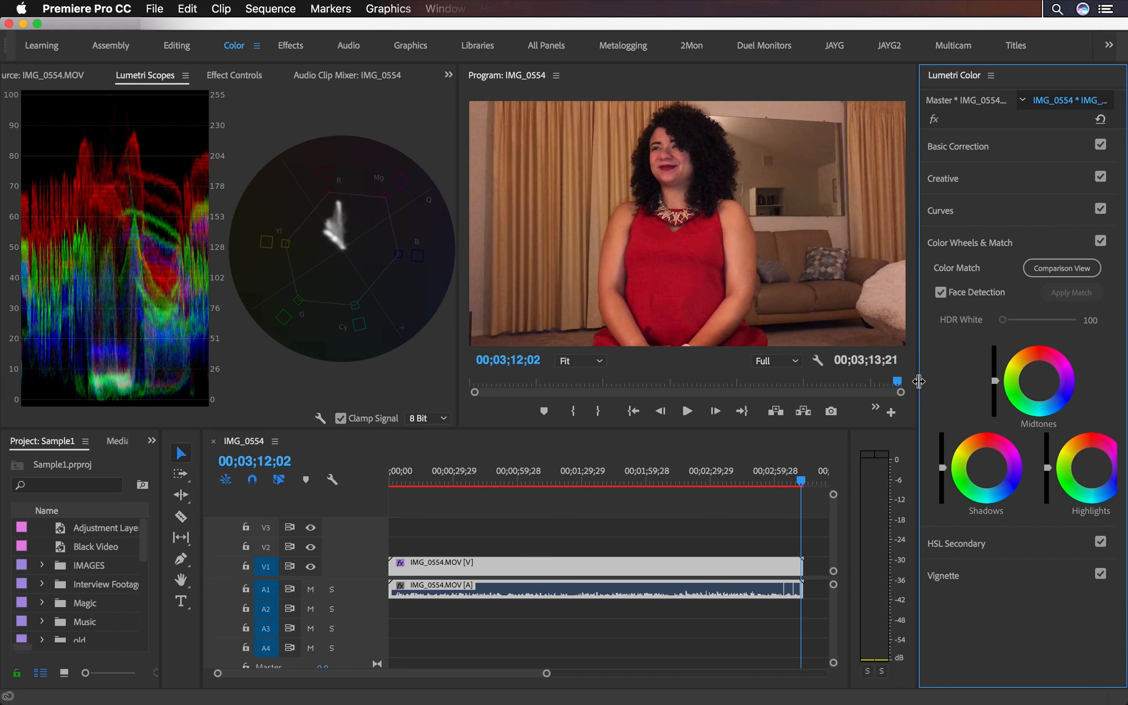
Step: Widen the Lumetri Color panel and tint the midtones toward orange-yellow, the shadows toward cyan and the highlights toward magenta
left_click_drag(919, 383, 900, 384)
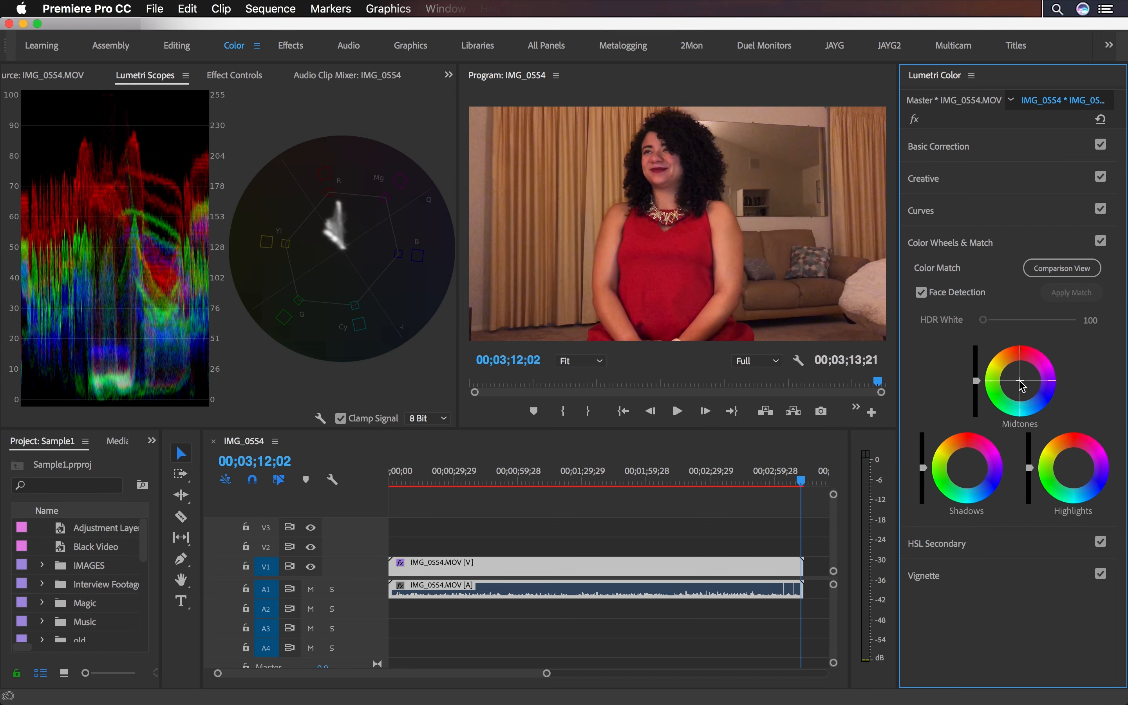
left_click_drag(1023, 386, 1002, 368)
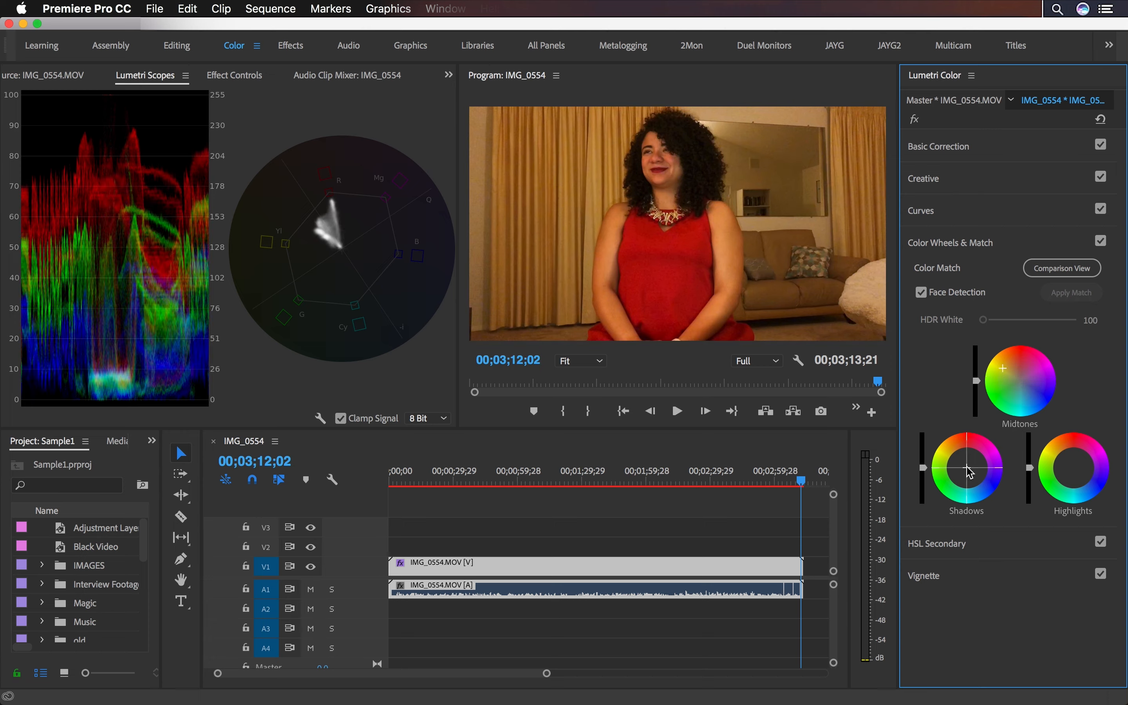
left_click_drag(967, 468, 966, 497)
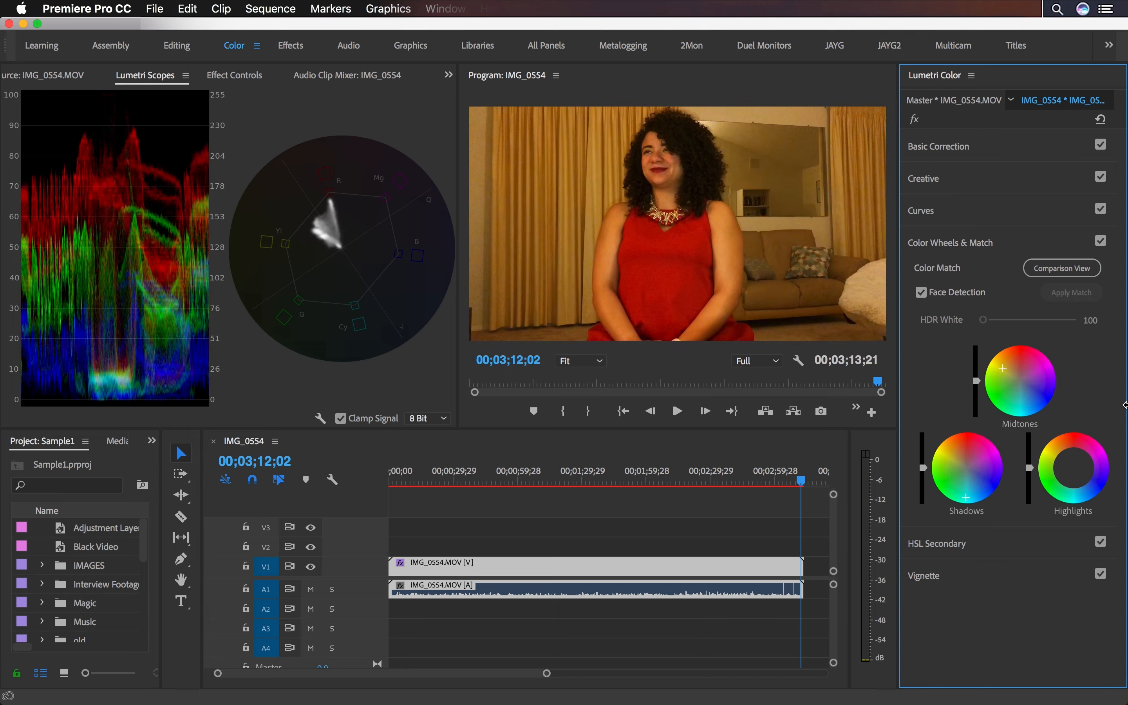
left_click_drag(1074, 489, 1095, 453)
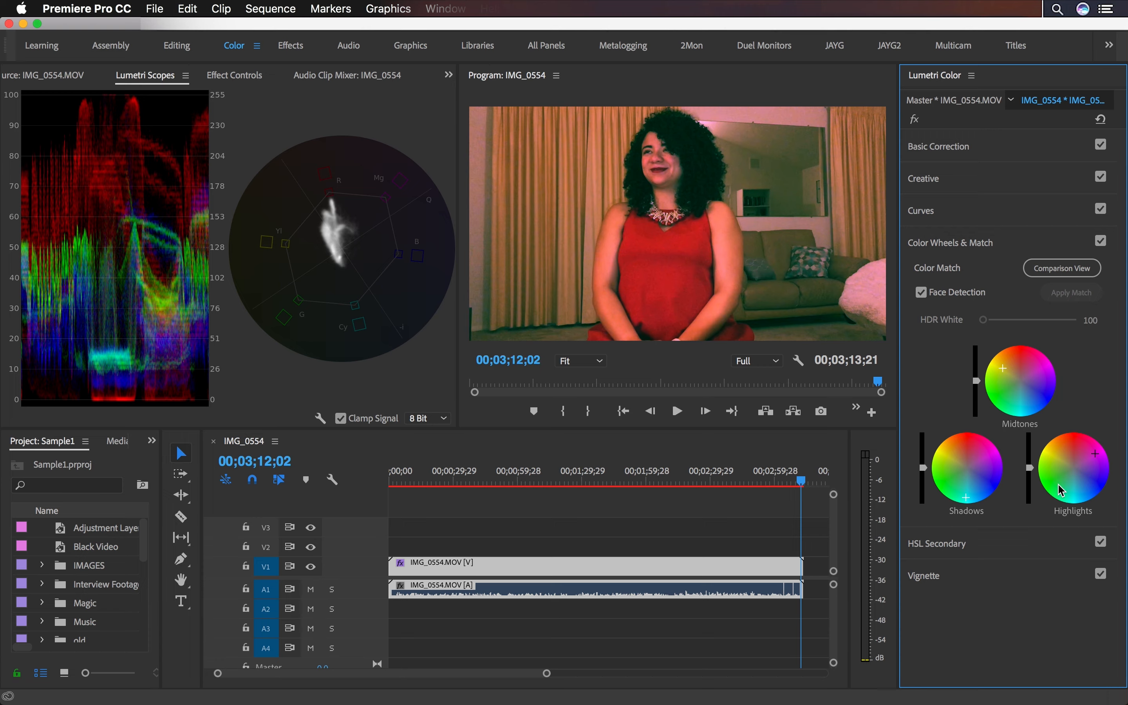
Step: Set the vignette's Amount to -1.9, Midpoint to 72.5, Roundness to -60 and Feather to 74.2
left_click(913, 543)
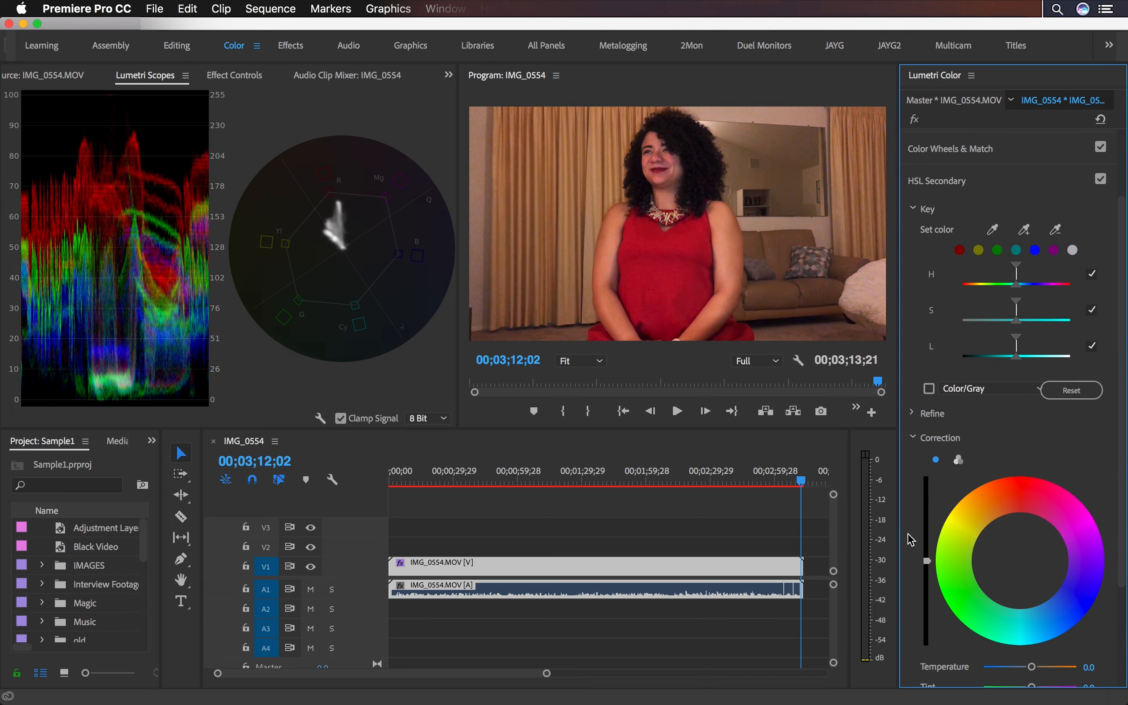
scroll(913, 540, "down", 4)
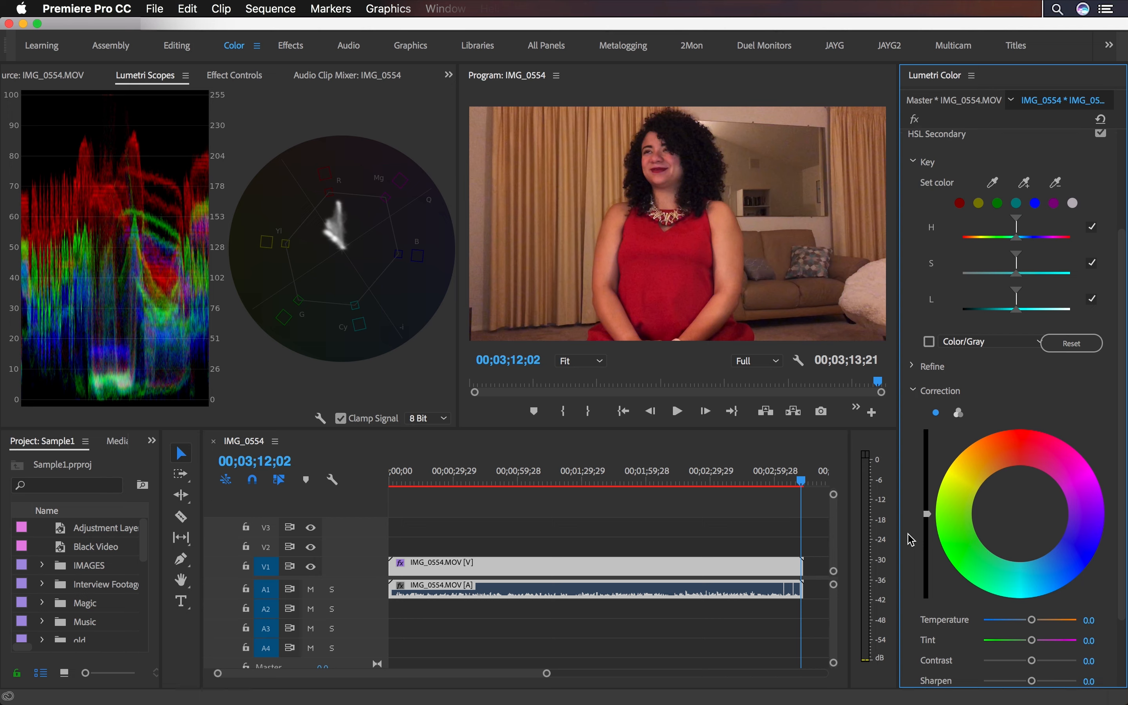
left_click(925, 637)
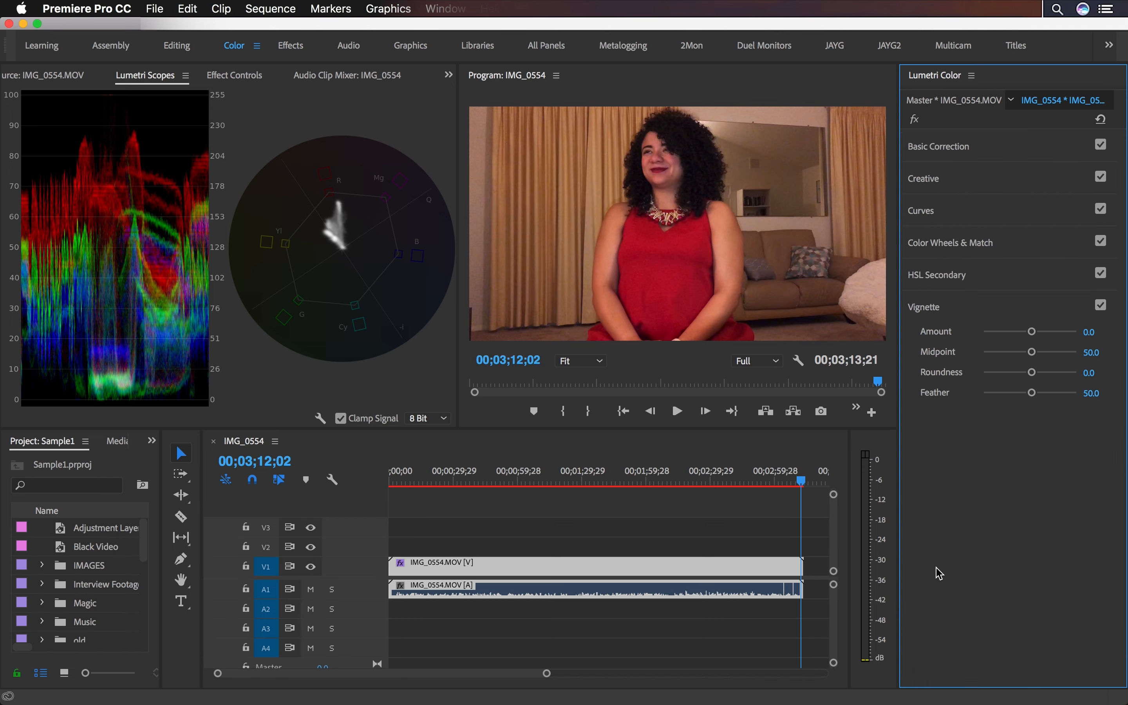
mouse_move(1032, 331)
left_mouse_down()
mouse_move(979, 333)
mouse_move(1096, 338)
mouse_move(1034, 331)
left_mouse_up()
left_click_drag(1037, 337, 1088, 343)
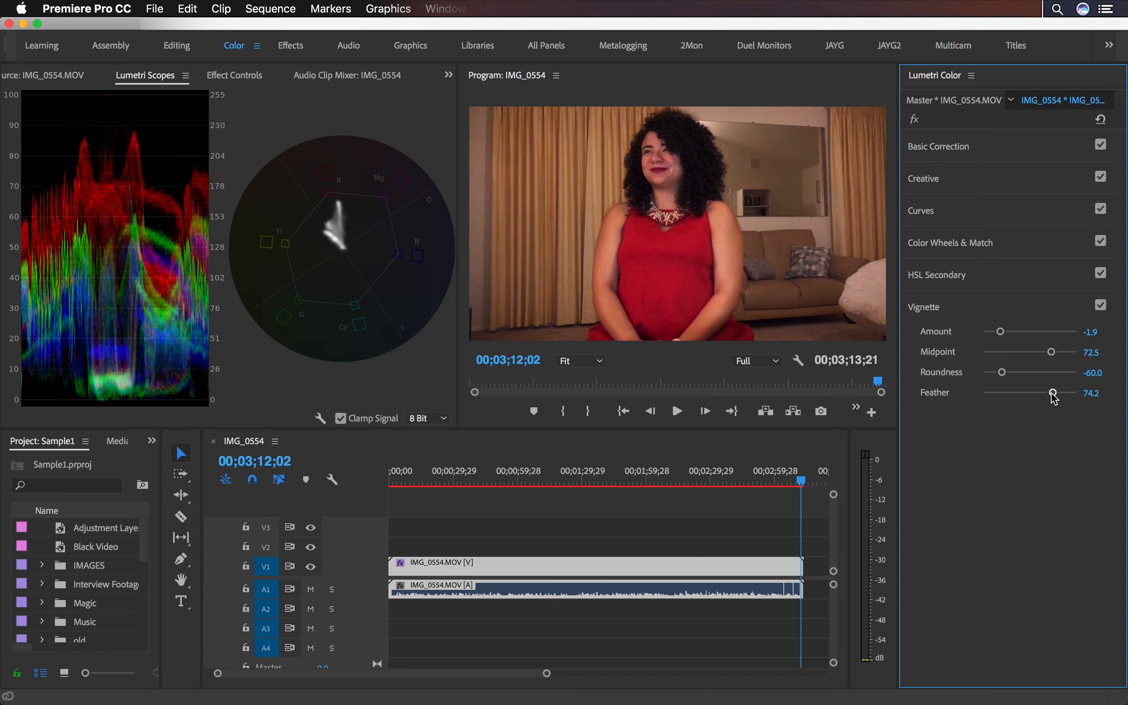
Step: Toggle the vignette off and on repeatedly to compare the picture with and without it
left_click(1101, 306)
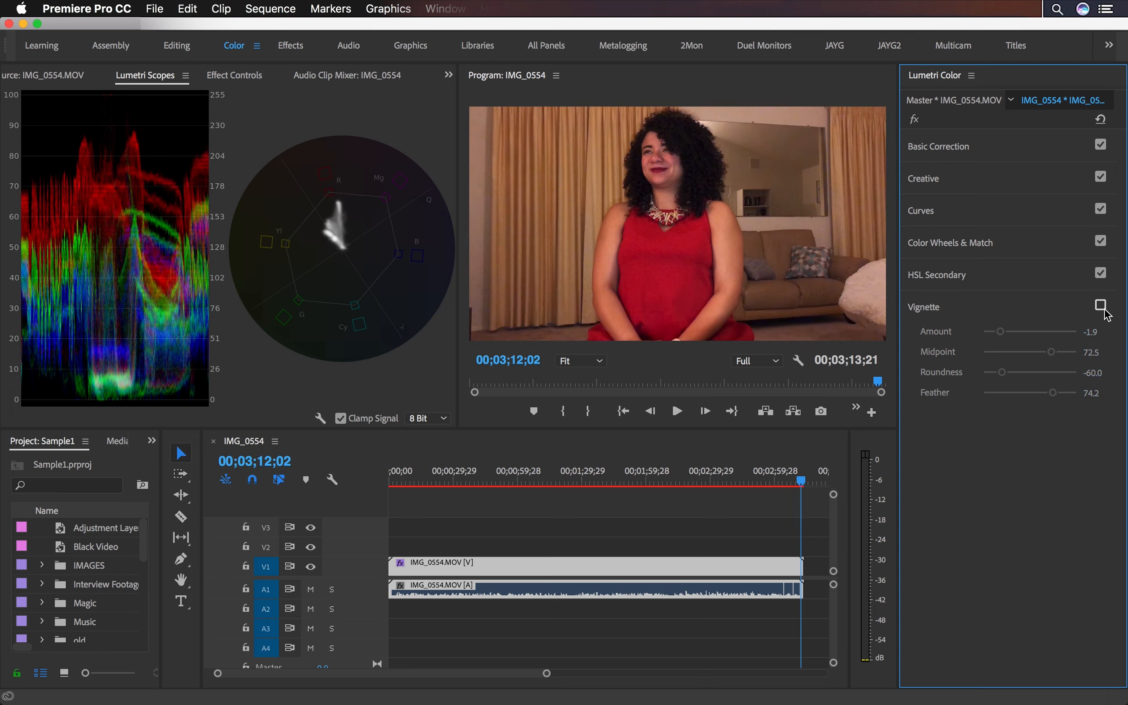
left_click(1104, 310)
left_click(1104, 309)
left_click(1105, 309)
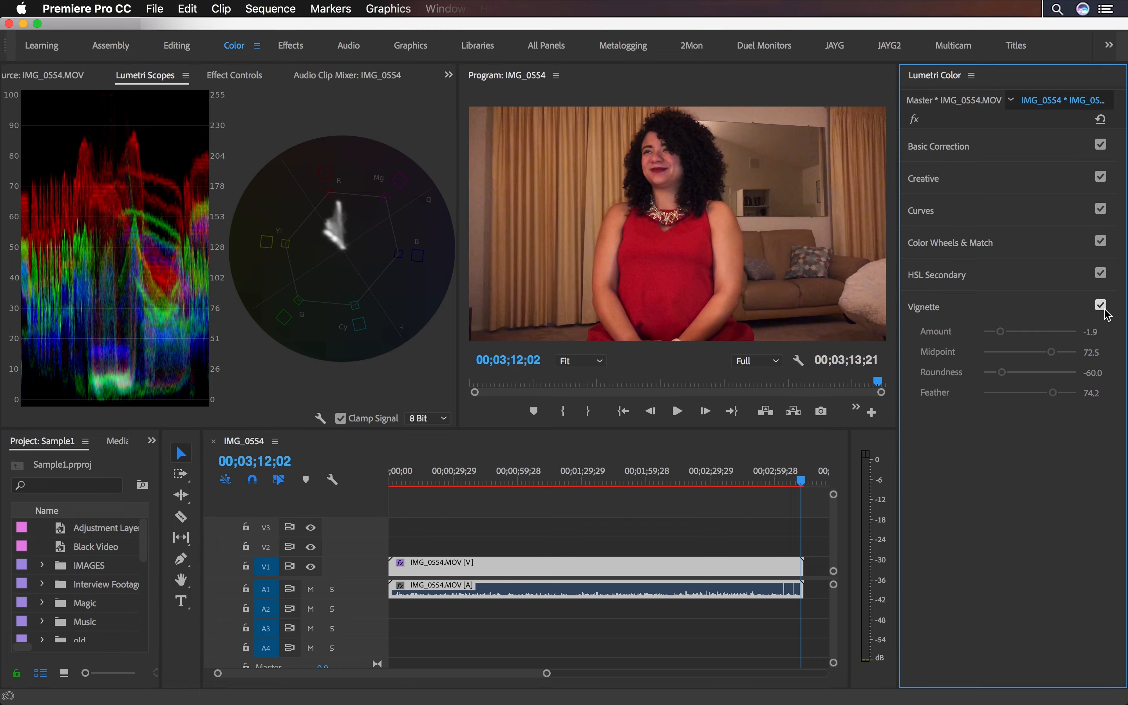
left_click(1104, 310)
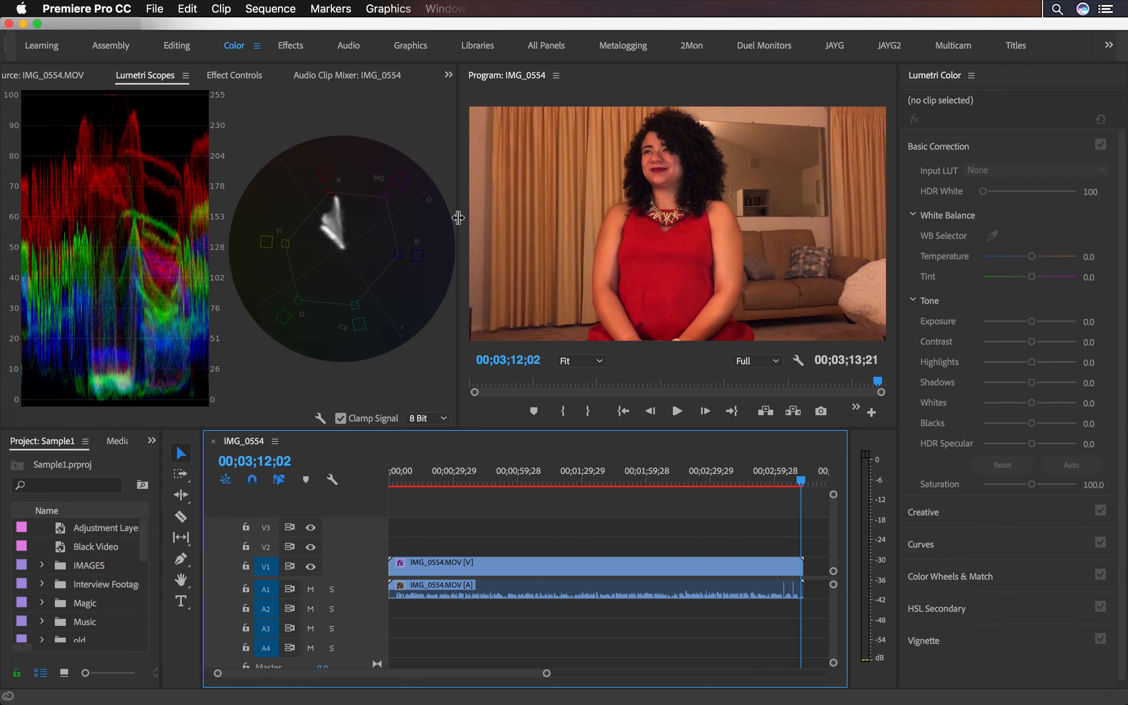
Step: Hide the Vectorscope YUV so only the RGB waveform is displayed, and resize the Lumetri Scopes panel around it
left_click_drag(458, 219, 655, 225)
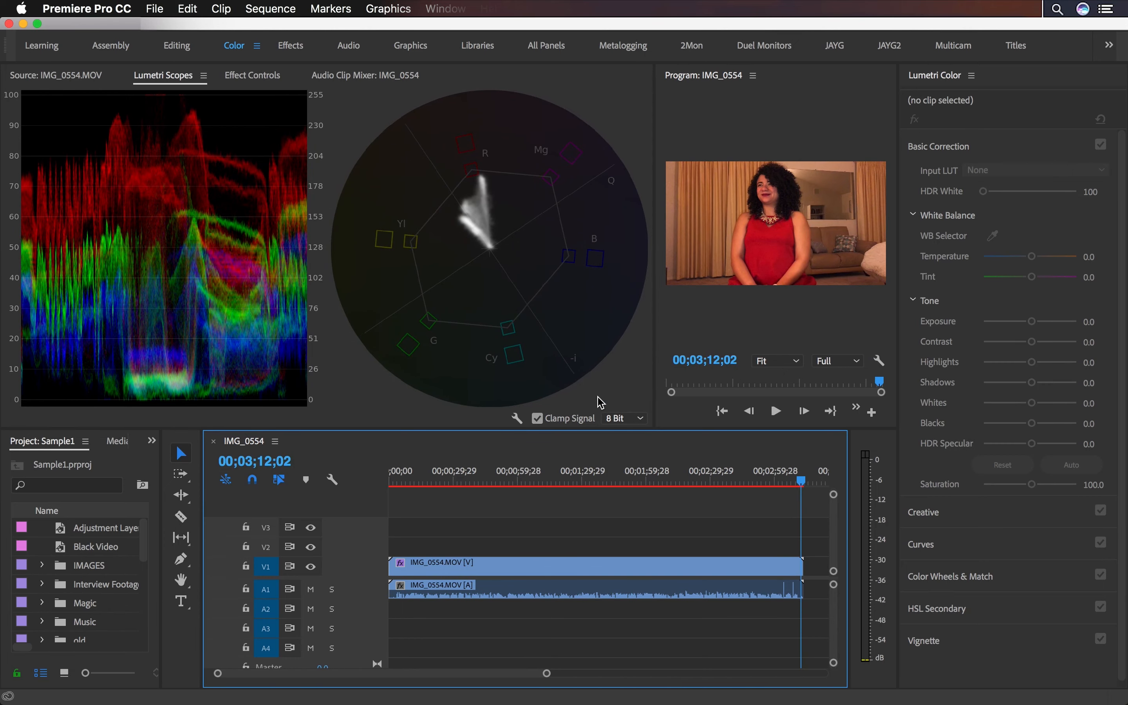
left_click(517, 418)
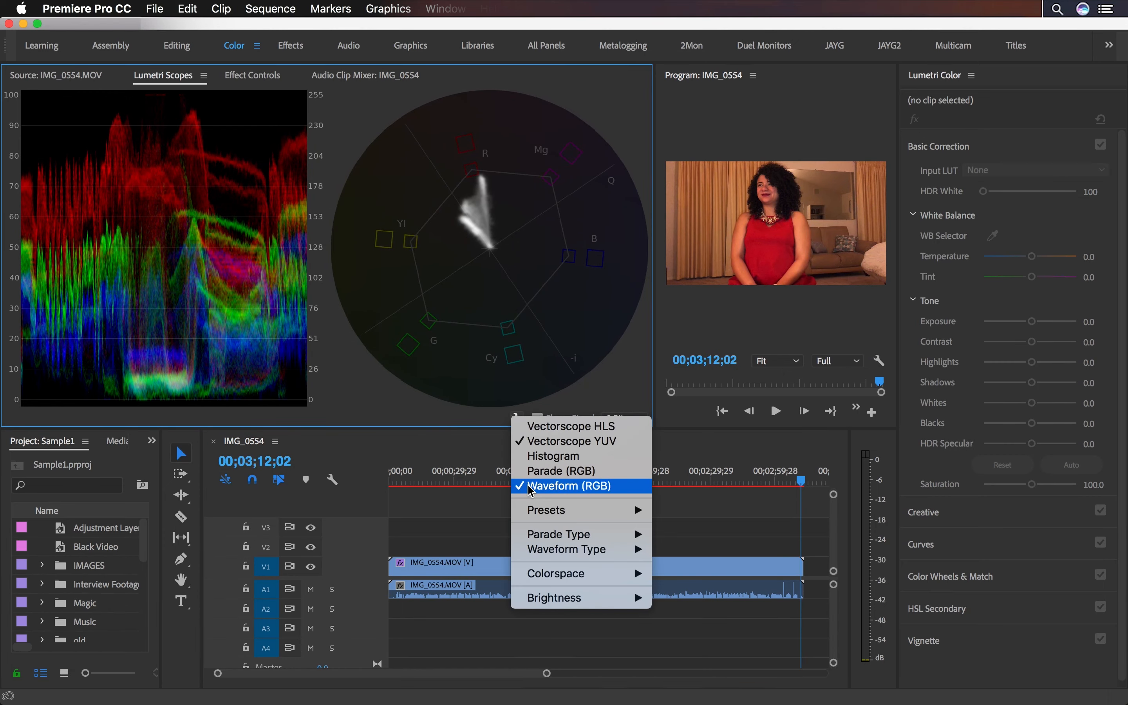
left_click(548, 446)
left_click_drag(503, 428, 503, 511)
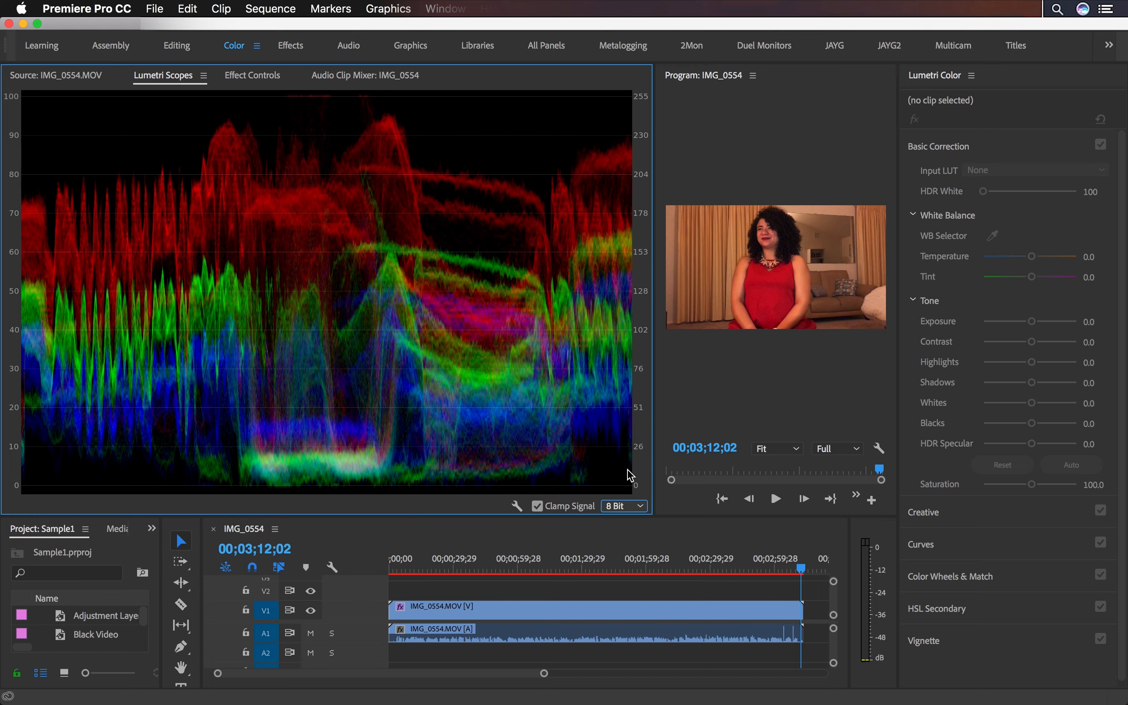
left_click_drag(656, 335, 451, 413)
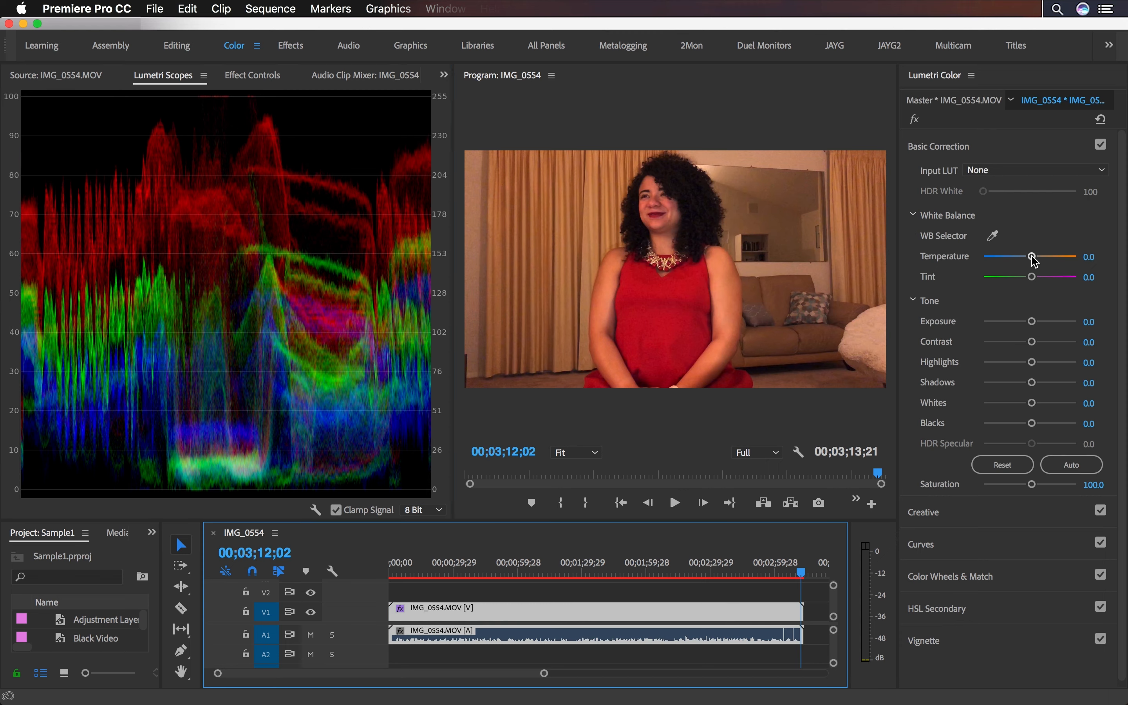
Step: Lower the Temperature to -100 to compare the waveform's color channels, and undo the change
left_click_drag(1035, 261, 963, 263)
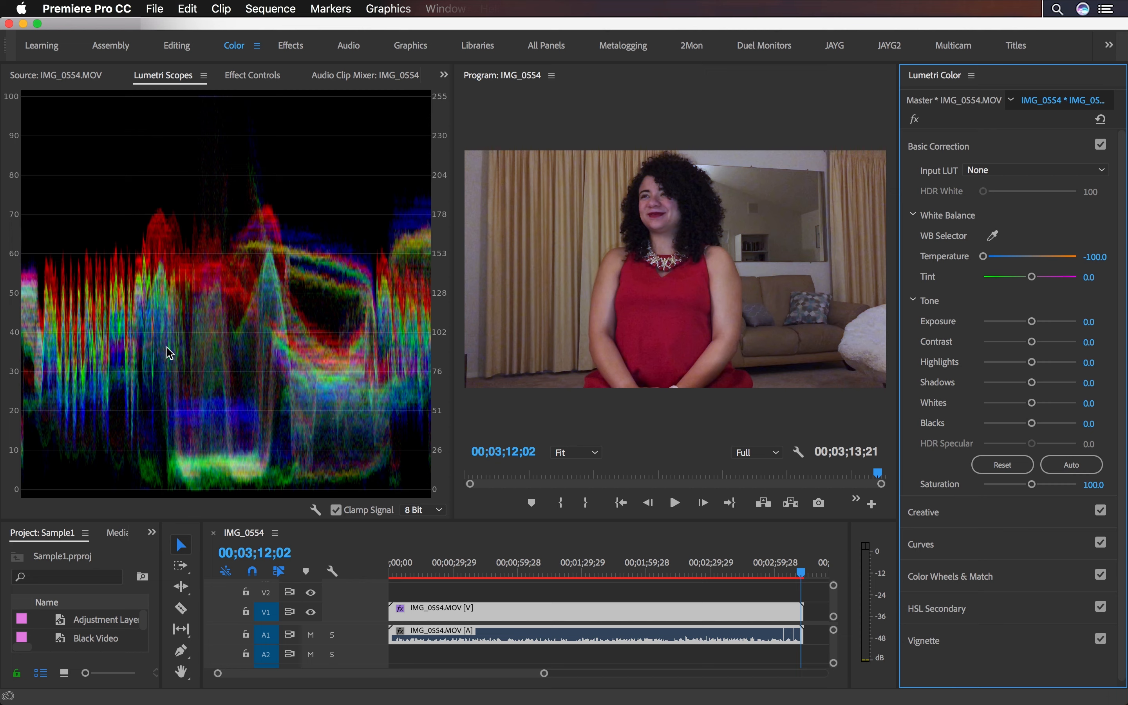
key("super+z")
Step: Display the Vectorscope YUV beside the waveform and set the clip's Tint to -100
right_click(311, 506)
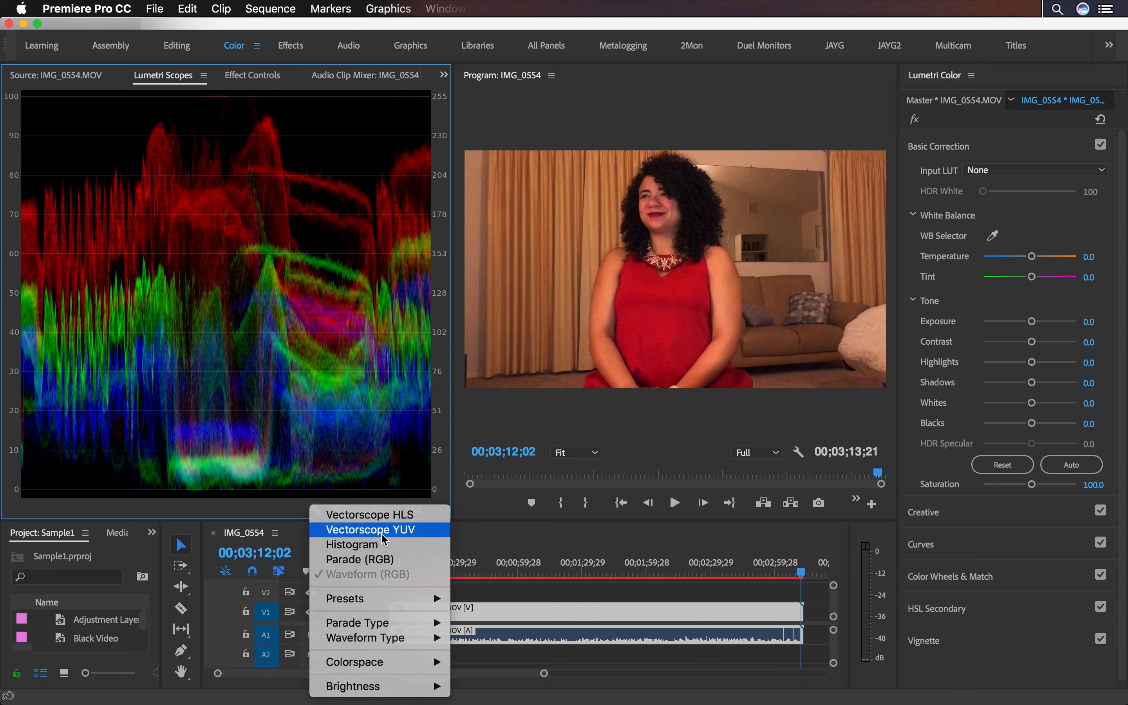
left_click(382, 533)
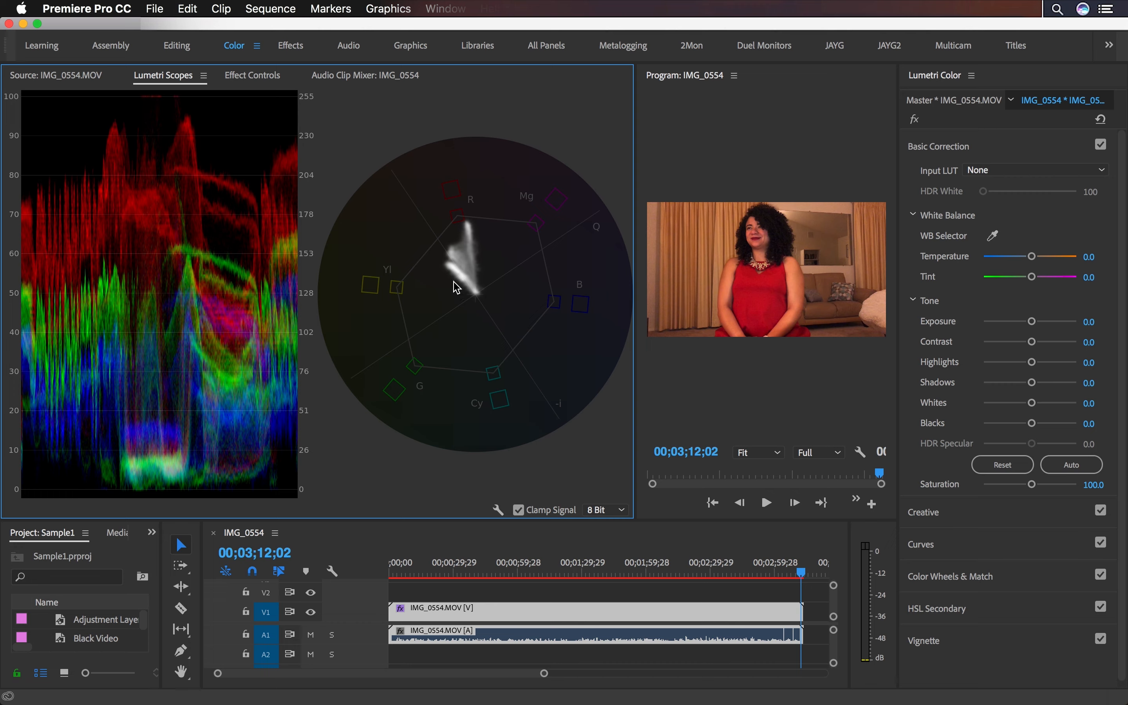
left_click_drag(1032, 277, 984, 281)
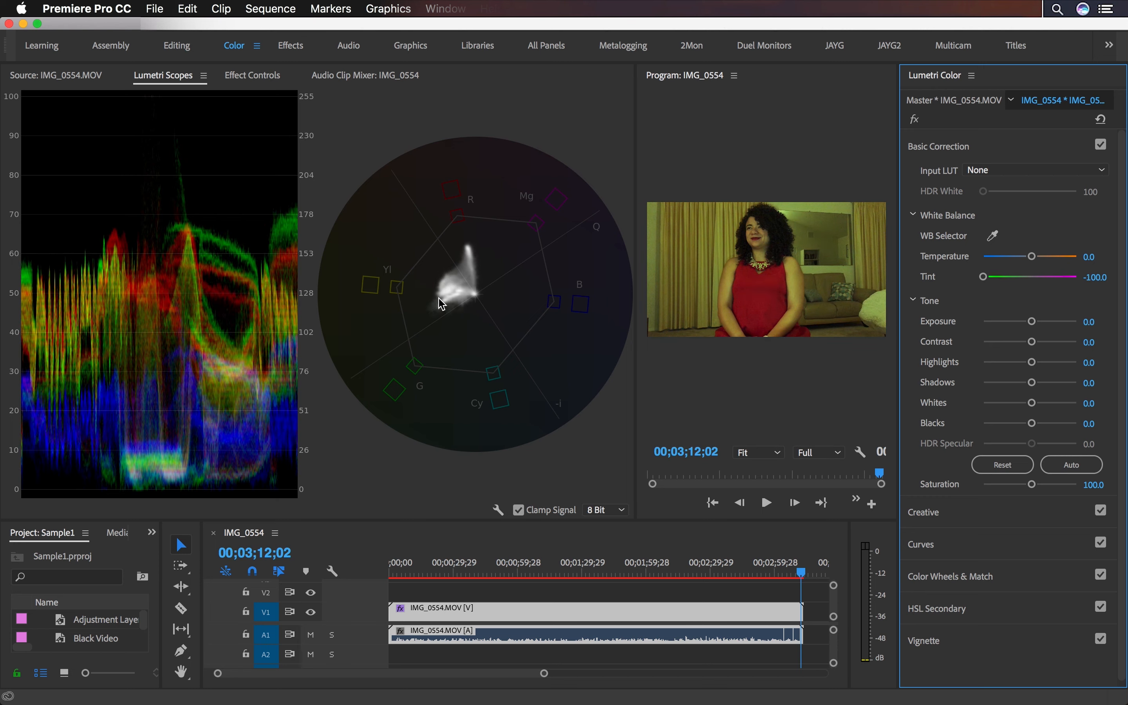
Step: Try Basic Correction Saturation at 115 and higher while watching the Vectorscope, and return it to 100
mouse_move(1032, 484)
left_mouse_down()
mouse_move(964, 484)
mouse_move(1034, 488)
left_mouse_up()
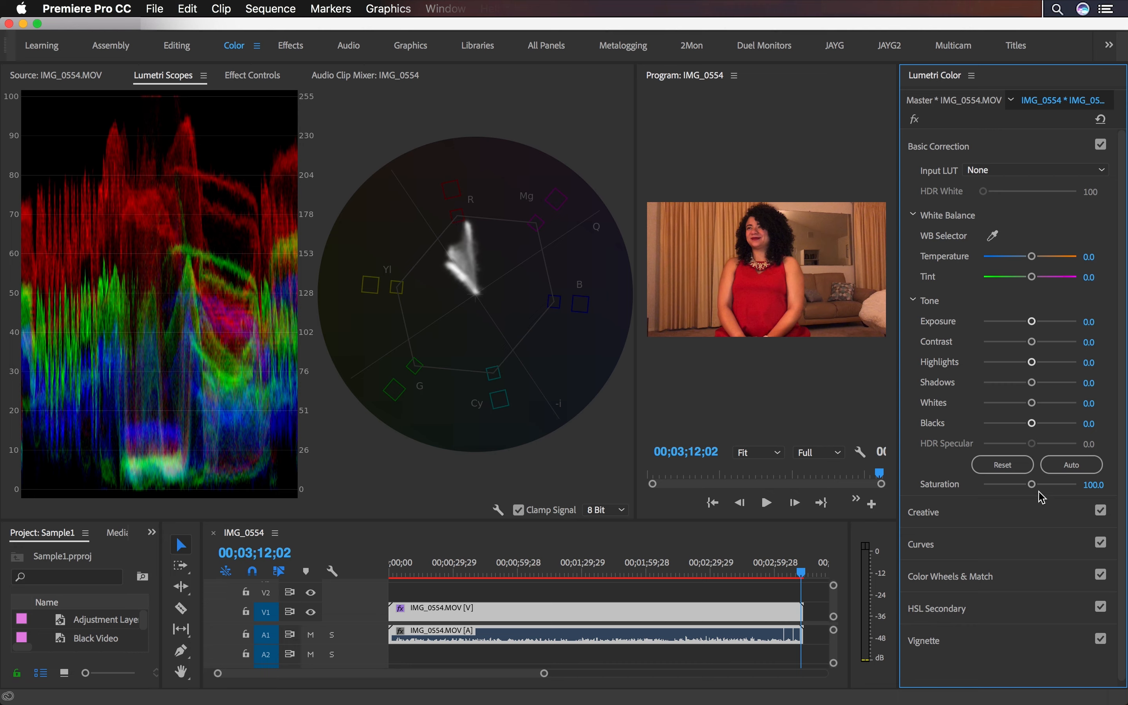
left_click_drag(1033, 488, 1037, 488)
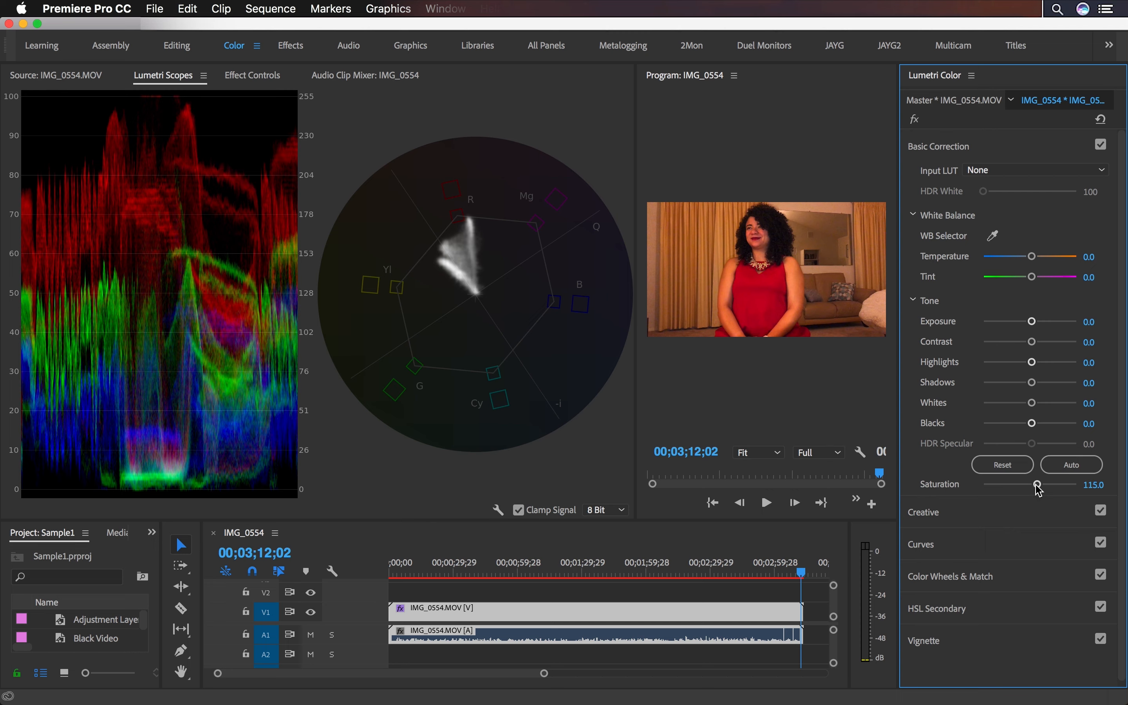
left_click_drag(1040, 491, 1092, 490)
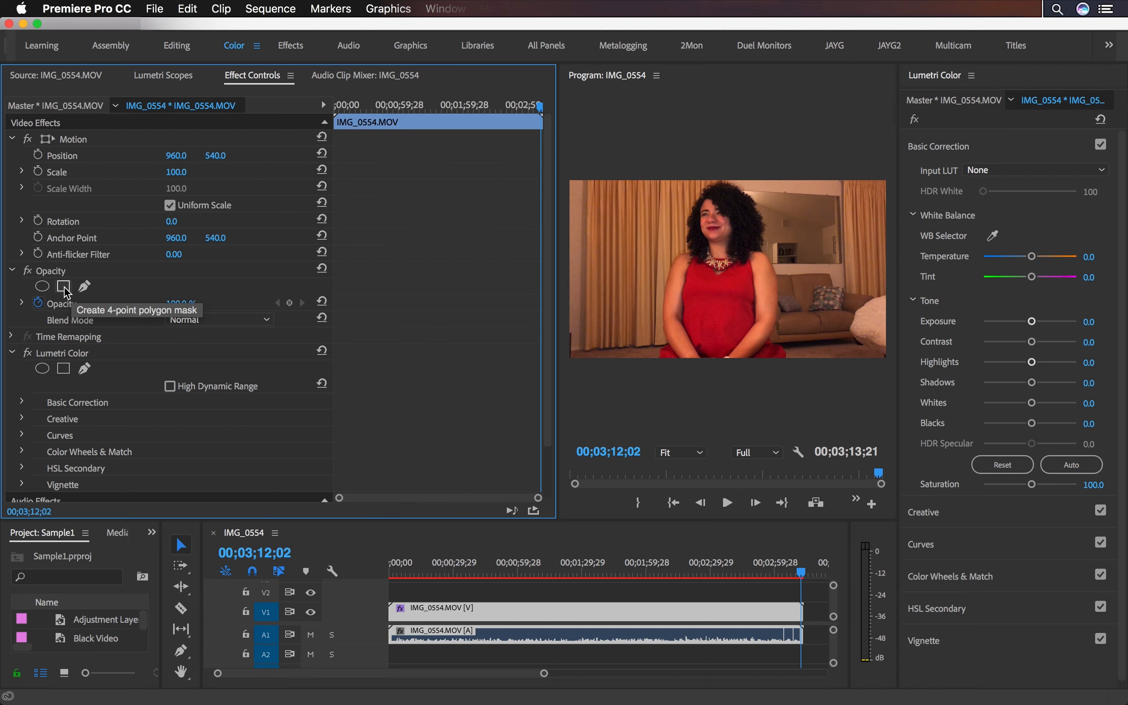
Step: Try a four-point polygon mask on the clip's Opacity, undo it and return to the Lumetri Scopes
left_click(64, 286)
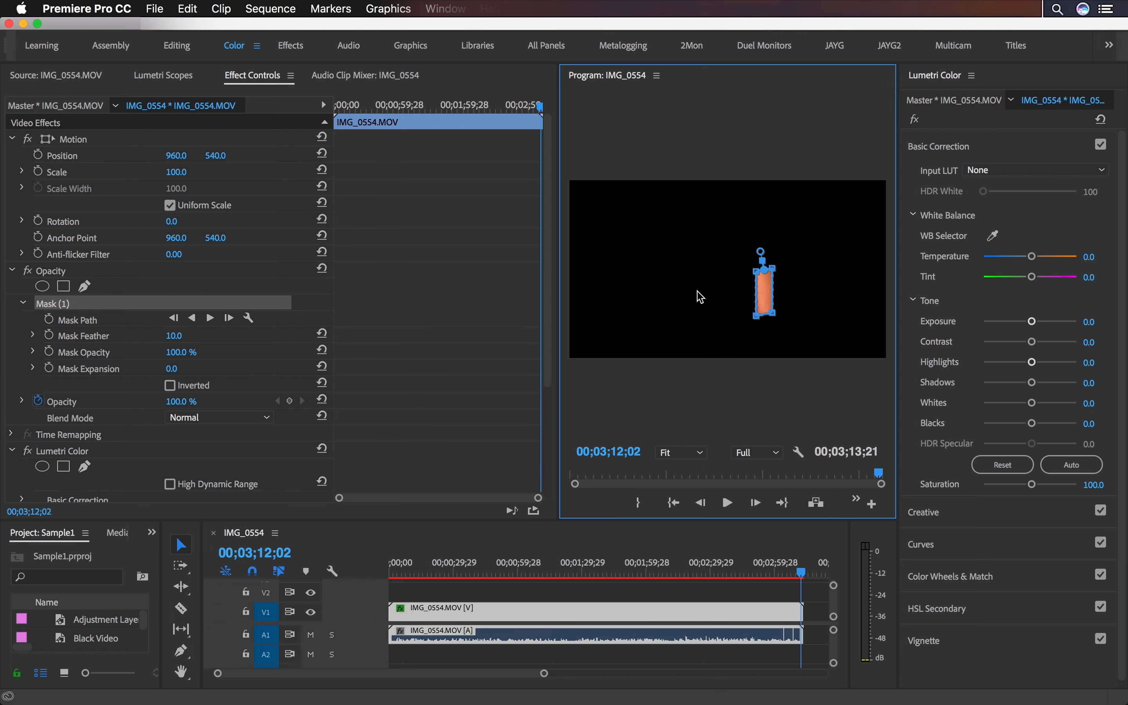
left_click(170, 74)
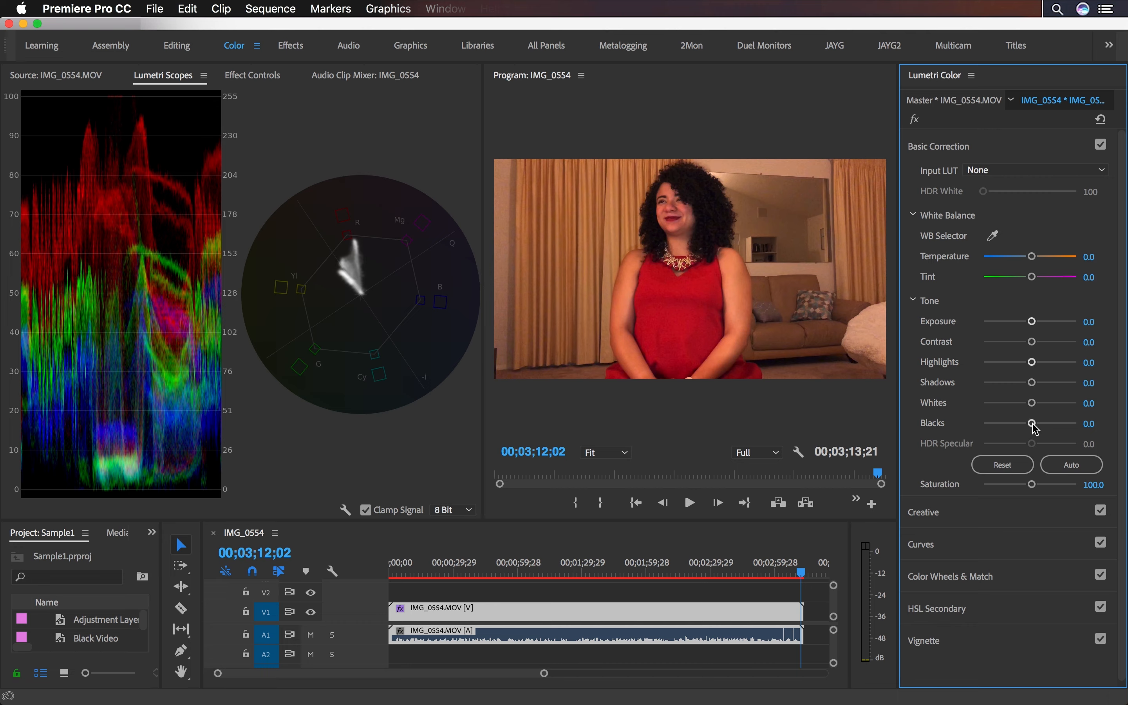
Step: Balance the clip in Basic Correction with Blacks at 1.7, Whites at 13.3, Tint at -33.3 and Temperature at -18.3
left_click_drag(1033, 425, 1037, 404)
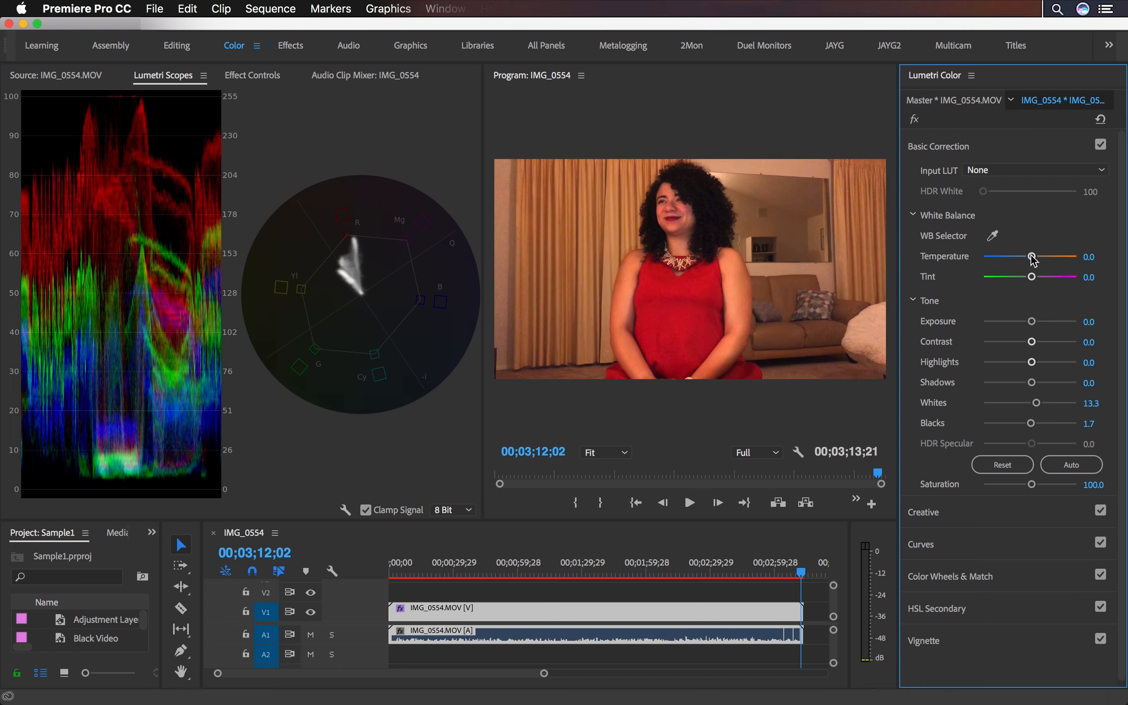
mouse_move(1032, 277)
left_mouse_down()
mouse_move(1005, 279)
mouse_move(1016, 280)
left_mouse_up()
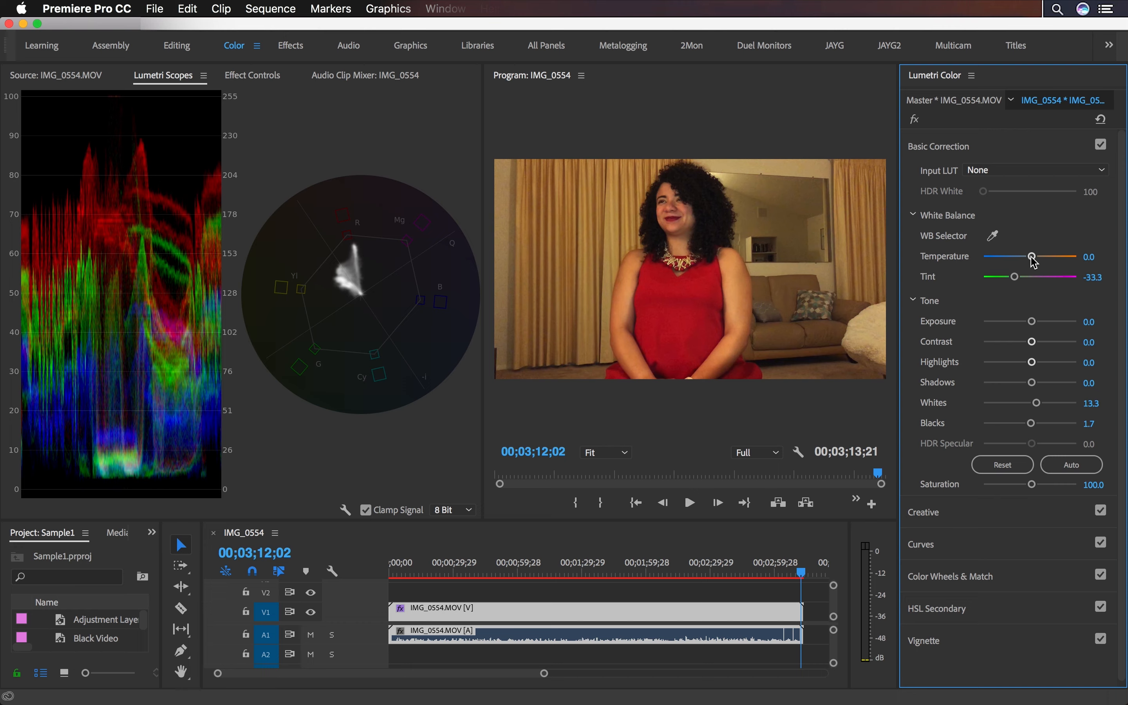
mouse_move(1034, 263)
left_mouse_down()
mouse_move(991, 265)
mouse_move(1025, 264)
left_mouse_up()
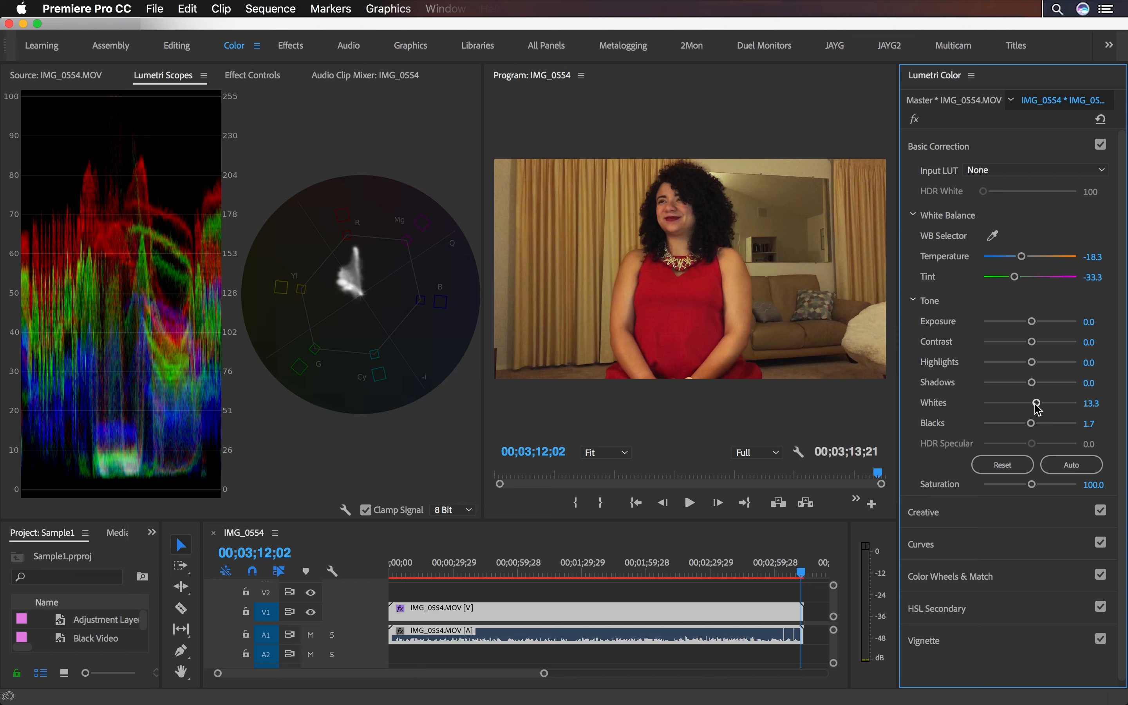
Step: Refine the Basic Correction balance to Whites 65, Temperature -31.7 and Tint -21.7
left_click_drag(1039, 409, 1062, 403)
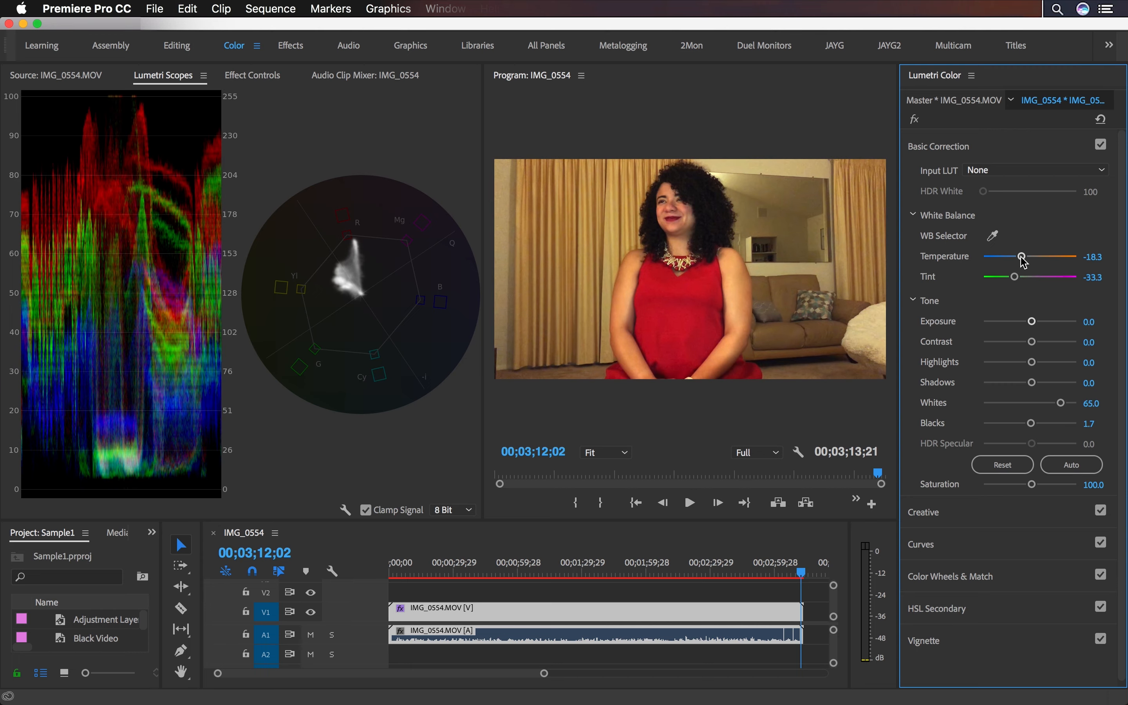
left_click_drag(1023, 259, 1015, 278)
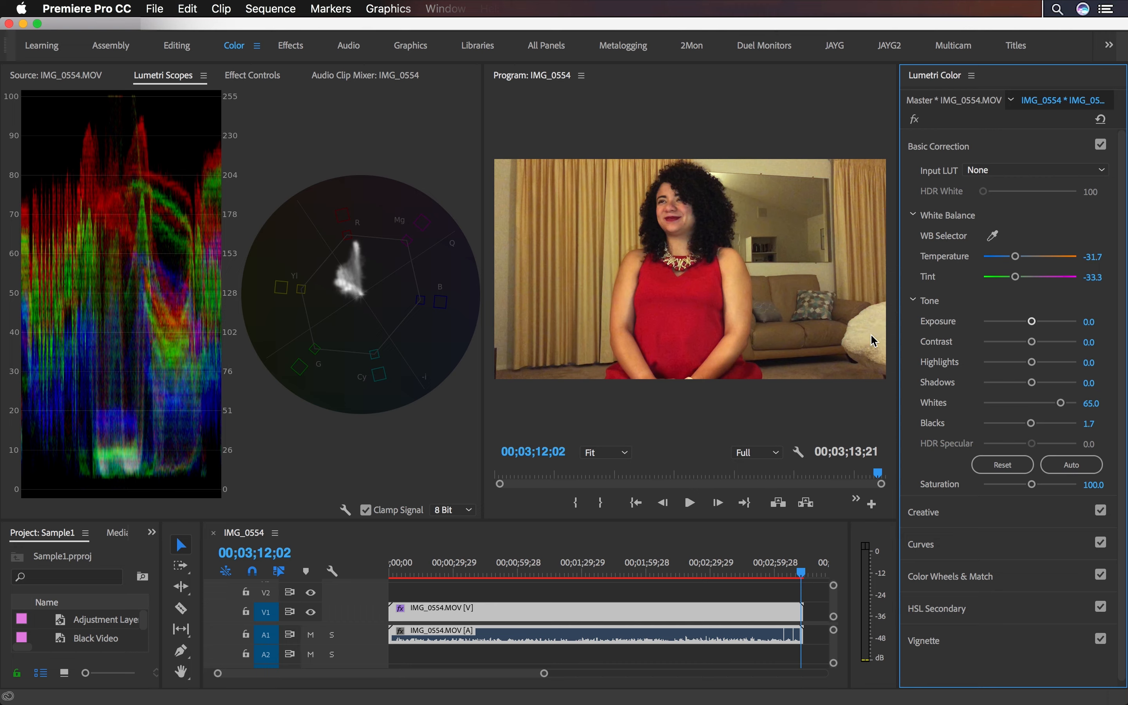
left_click_drag(1016, 277, 1021, 281)
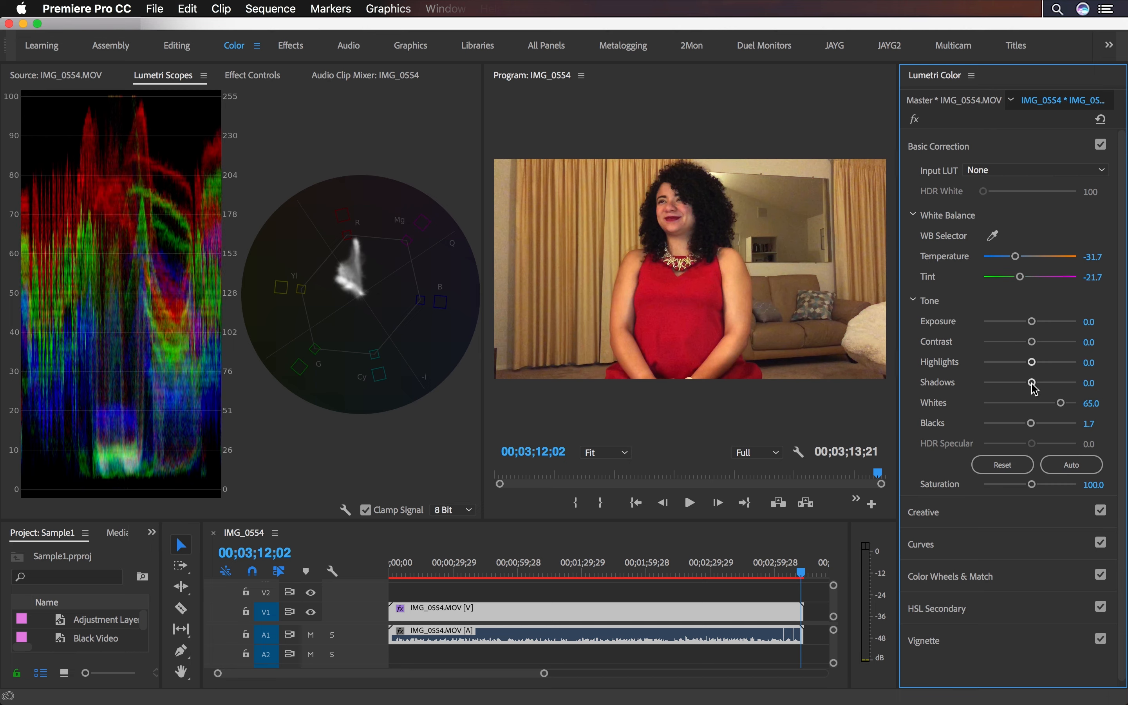
Step: Test Shadows at 100 and Highlights at -100, and settle on Shadows 30 and Highlights 26.7
left_click_drag(1033, 384, 1105, 392)
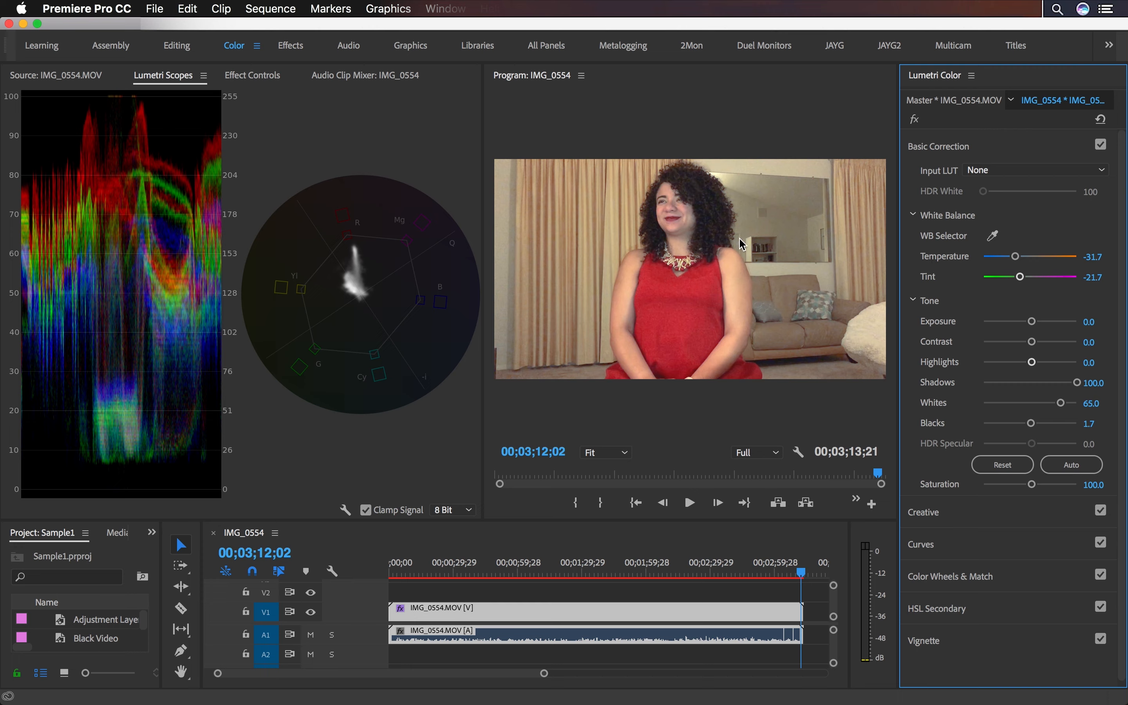
left_click_drag(1076, 384, 959, 364)
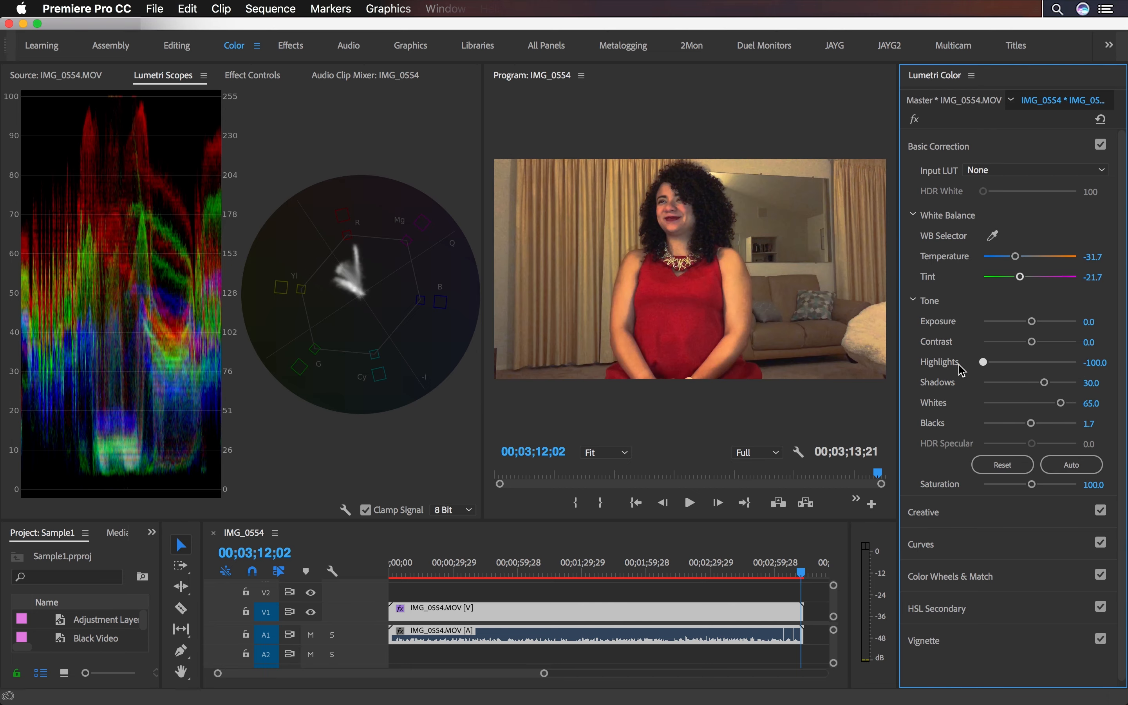
left_click_drag(984, 365, 1046, 369)
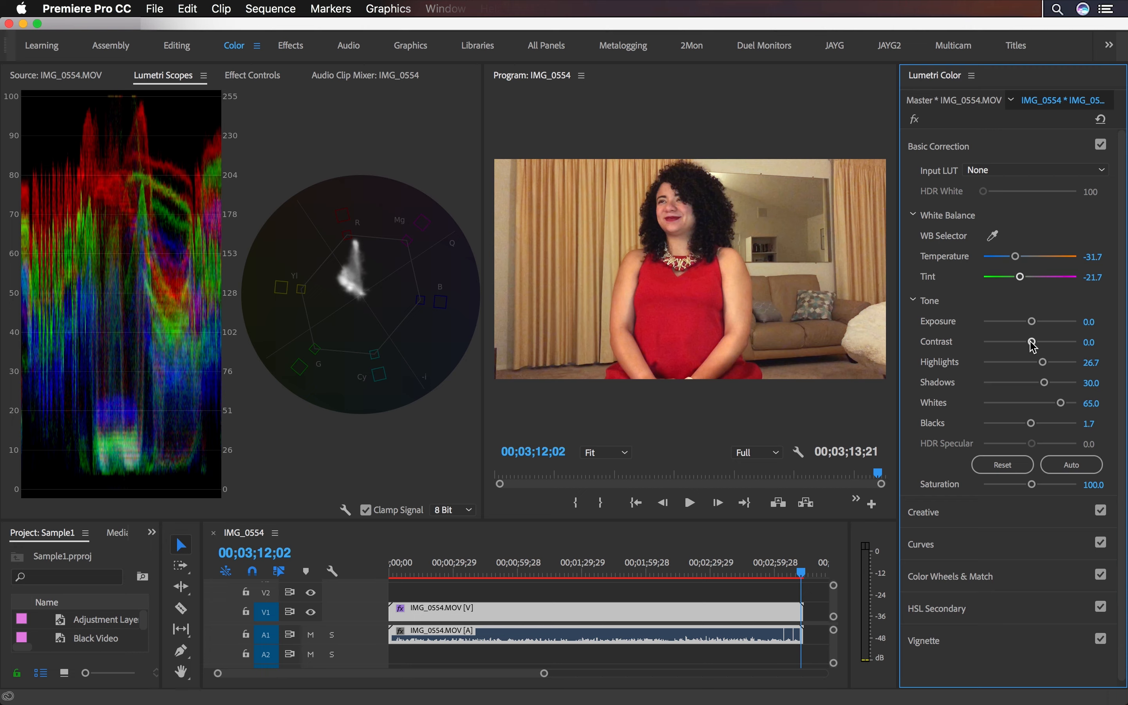
Step: Try Exposure at 2.8 to check the waveform for clipping, and return it to 0
left_click_drag(1033, 346, 1059, 327)
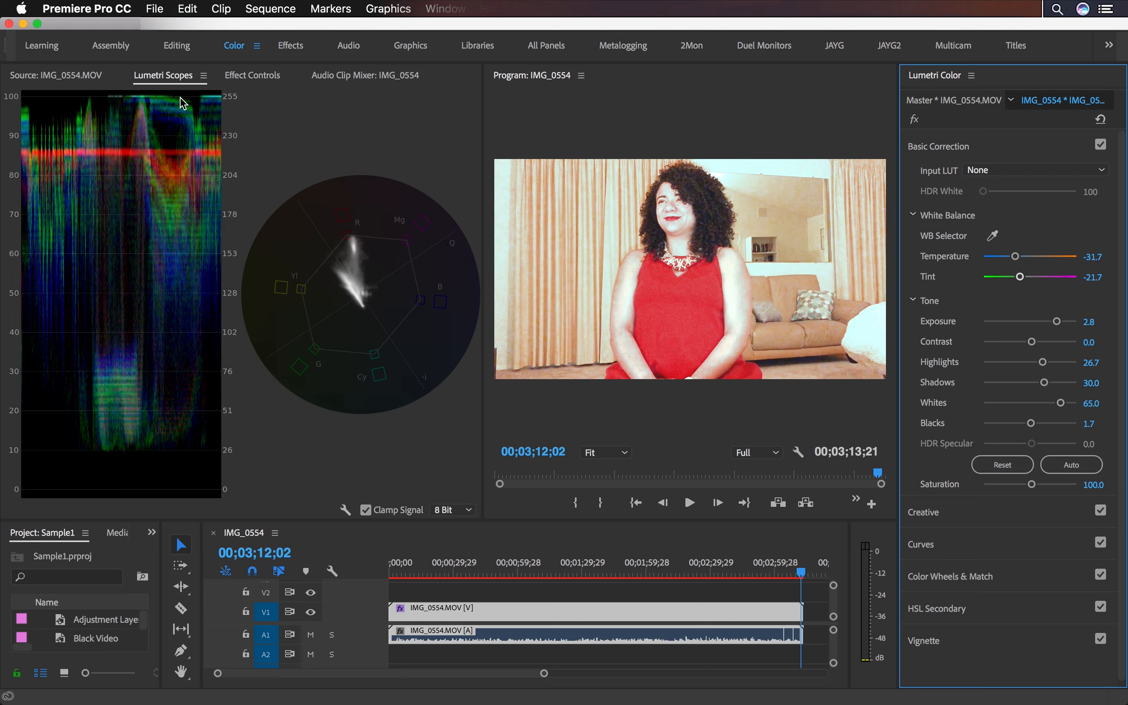
left_click_drag(1060, 325, 1034, 328)
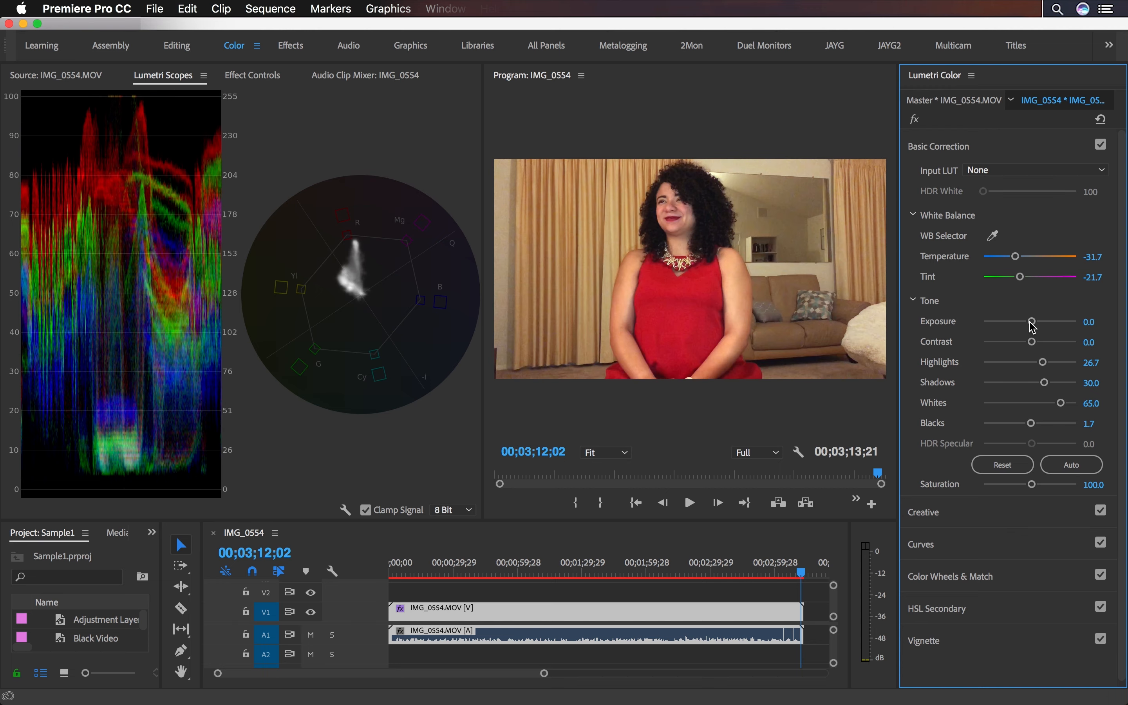
Step: Toggle Basic Correction off and on to compare the picture, and open the Creative section
left_click(1101, 145)
left_click(1101, 145)
left_click(1101, 145)
left_click(1101, 145)
left_click(1019, 513)
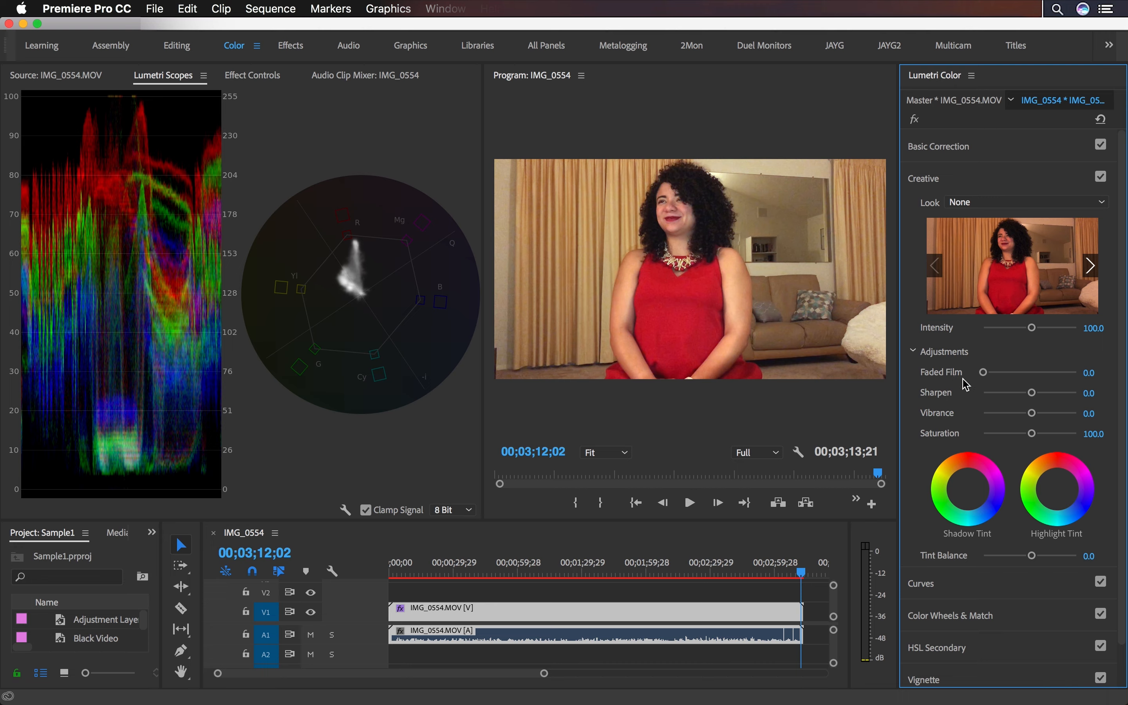
Step: Try Sharpen at 100 and at -100 to compare the extremes, and reset it to 0
left_click_drag(1033, 393, 1088, 394)
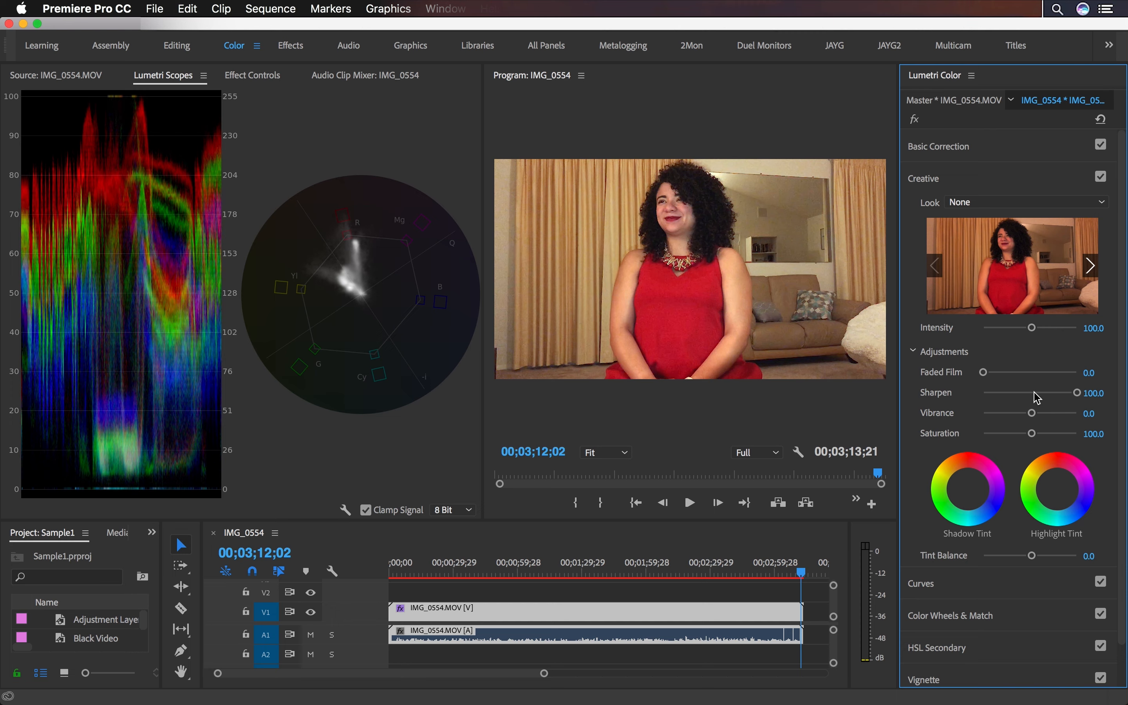
left_click_drag(1016, 397, 987, 397)
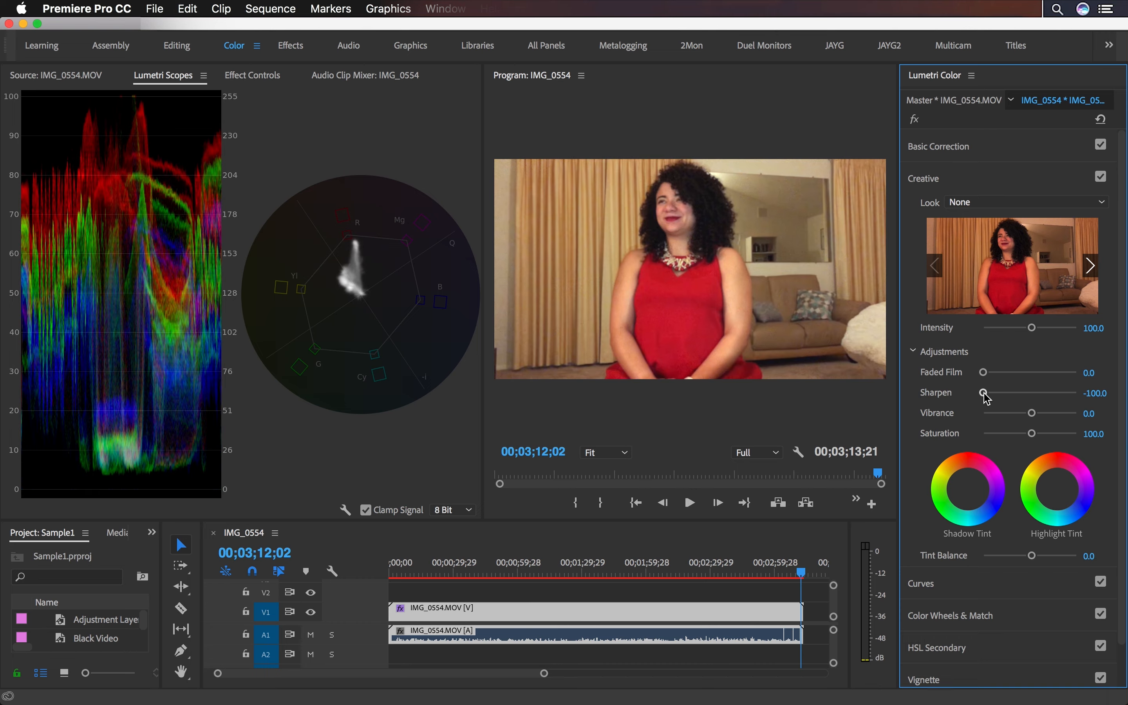
double_click(987, 396)
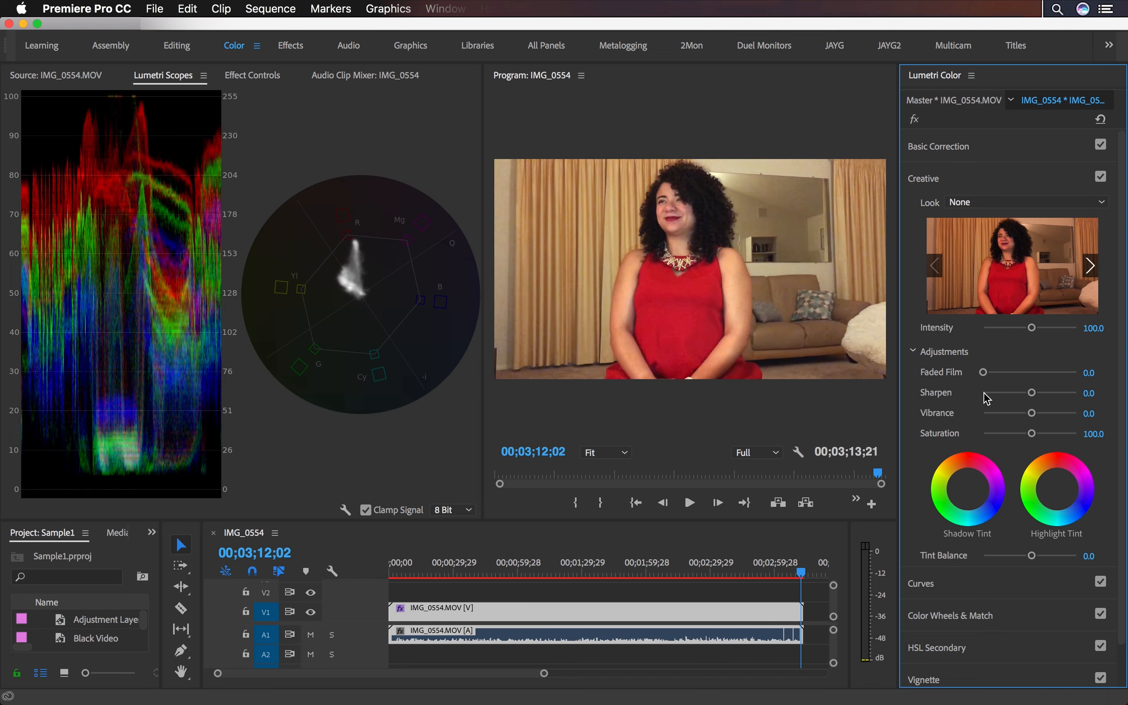
Step: Set the Creative section's Vibrance to 48.3 and Saturation to 103.3
left_click_drag(1032, 413, 1038, 438)
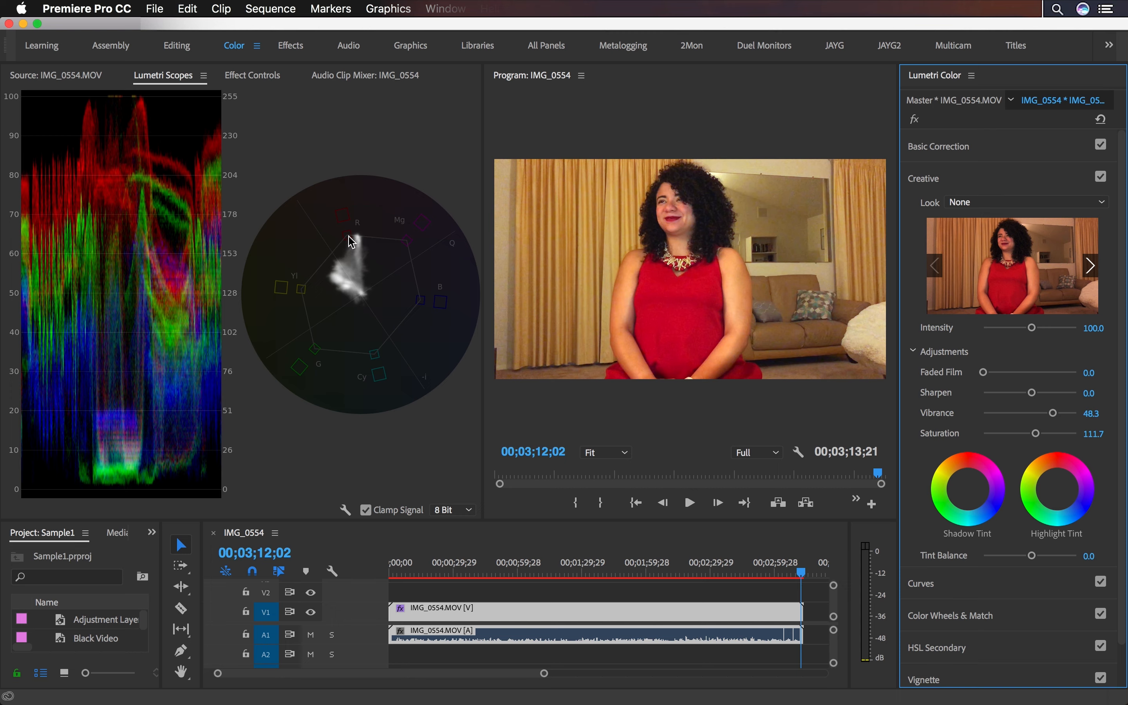
left_click_drag(1035, 433, 1033, 433)
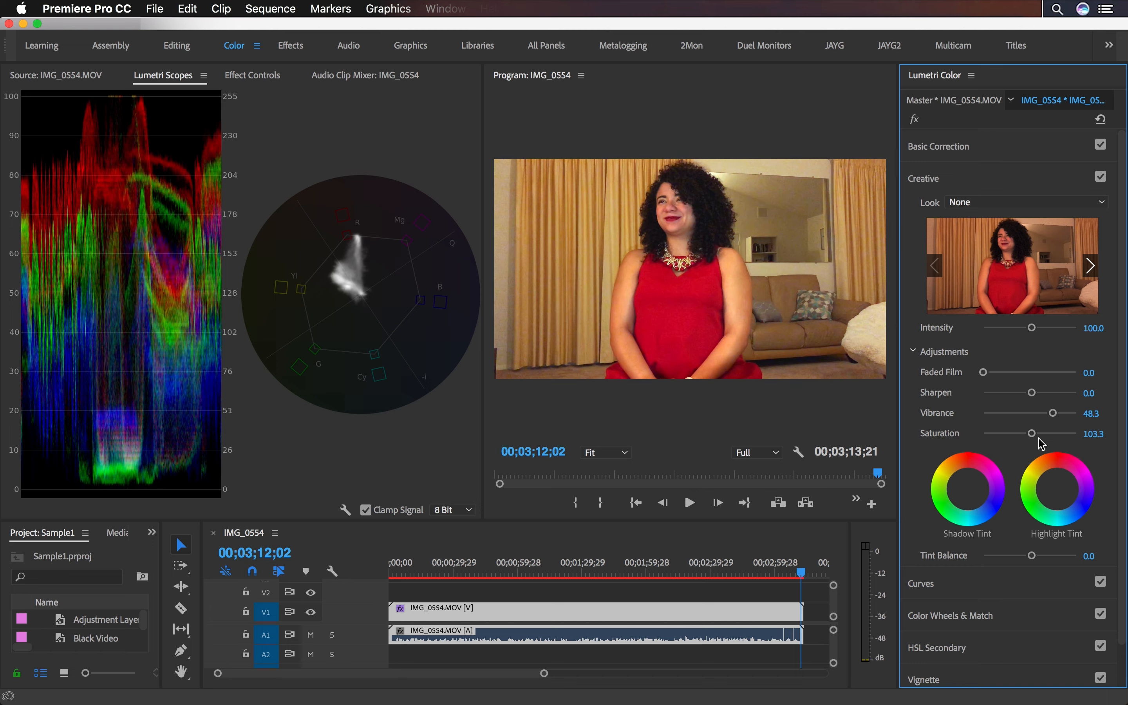
Step: Add a dark vignette with Midpoint 61.7, Roundness 100 and Feather 77.5, easing its negative Amount from -3 back toward zero
left_click(951, 681)
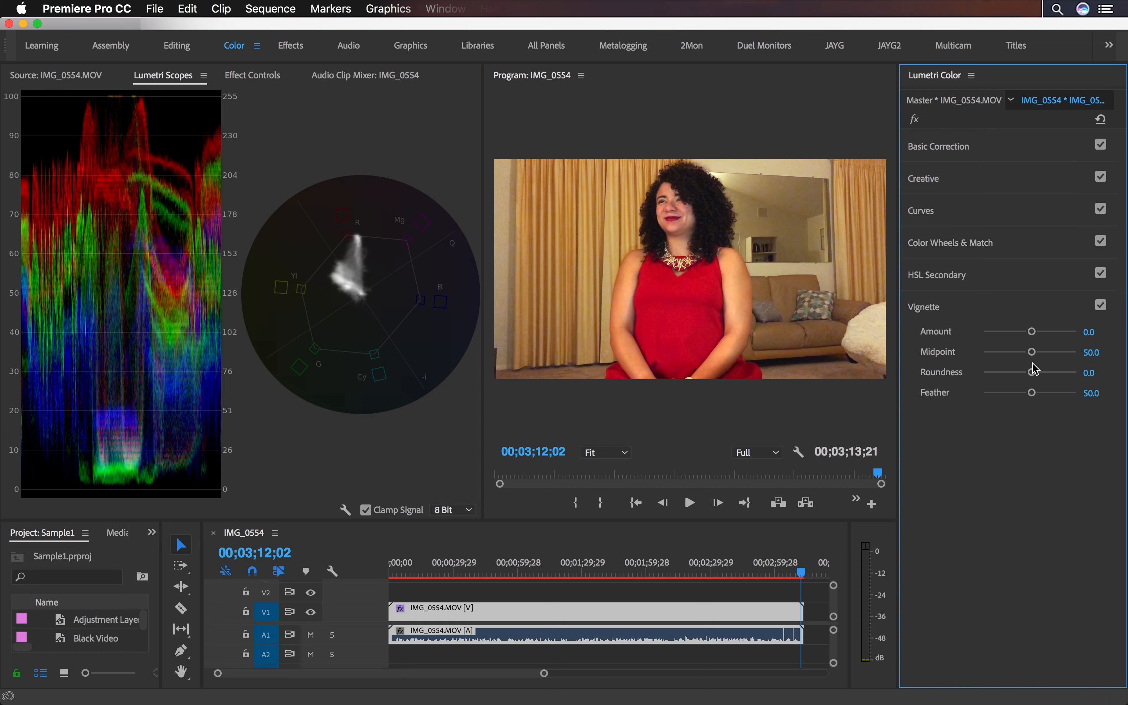
left_click_drag(1033, 332, 987, 338)
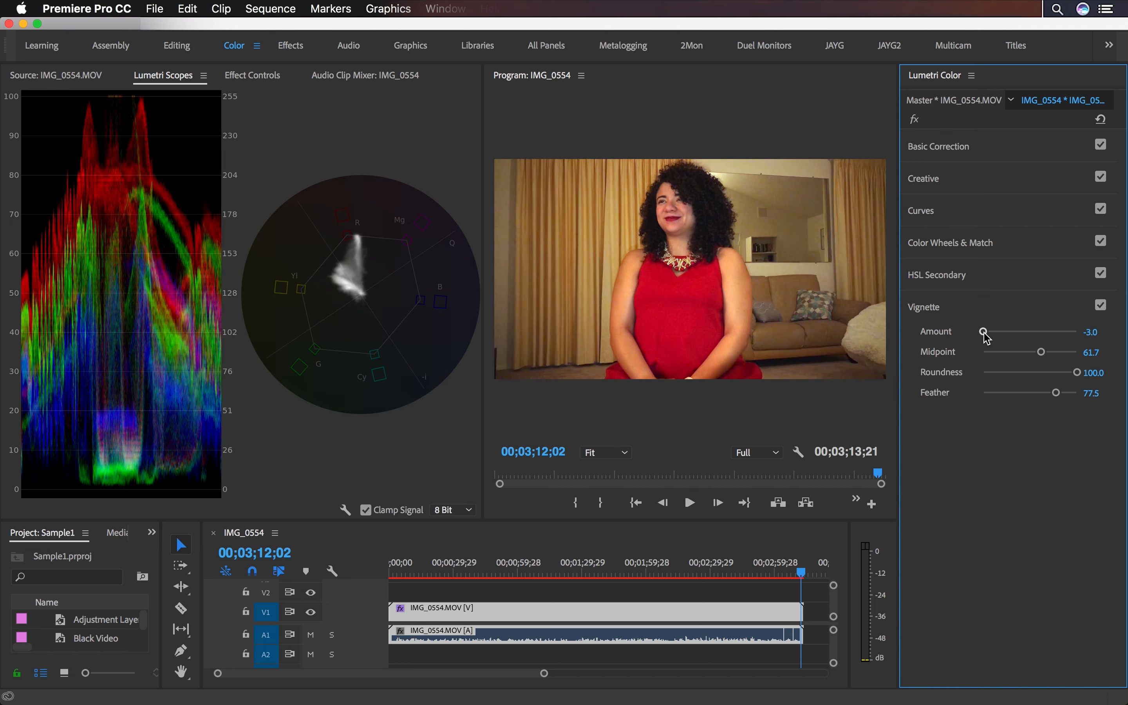
left_click_drag(987, 337, 1013, 340)
Step: Toggle the vignette and the whole Lumetri Color effect off and on to compare the graded and original picture
left_click(1102, 306)
left_click(1101, 306)
left_click(915, 123)
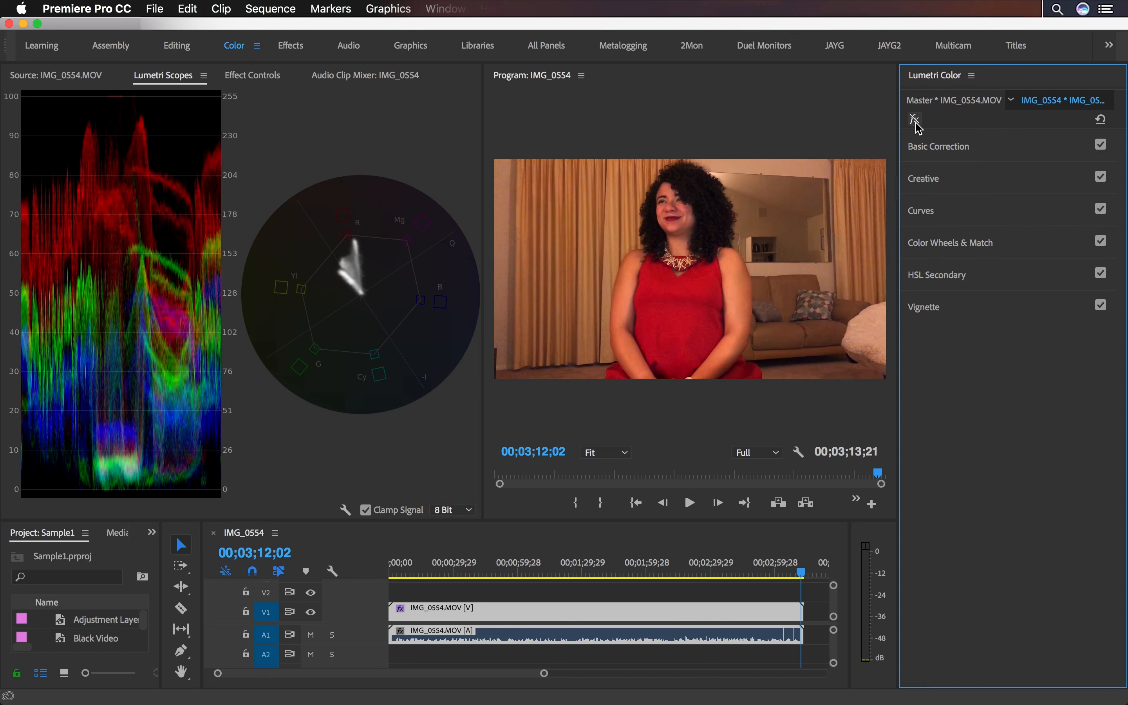
left_click(916, 122)
left_click(915, 122)
left_click(915, 123)
left_click(917, 123)
left_click(916, 122)
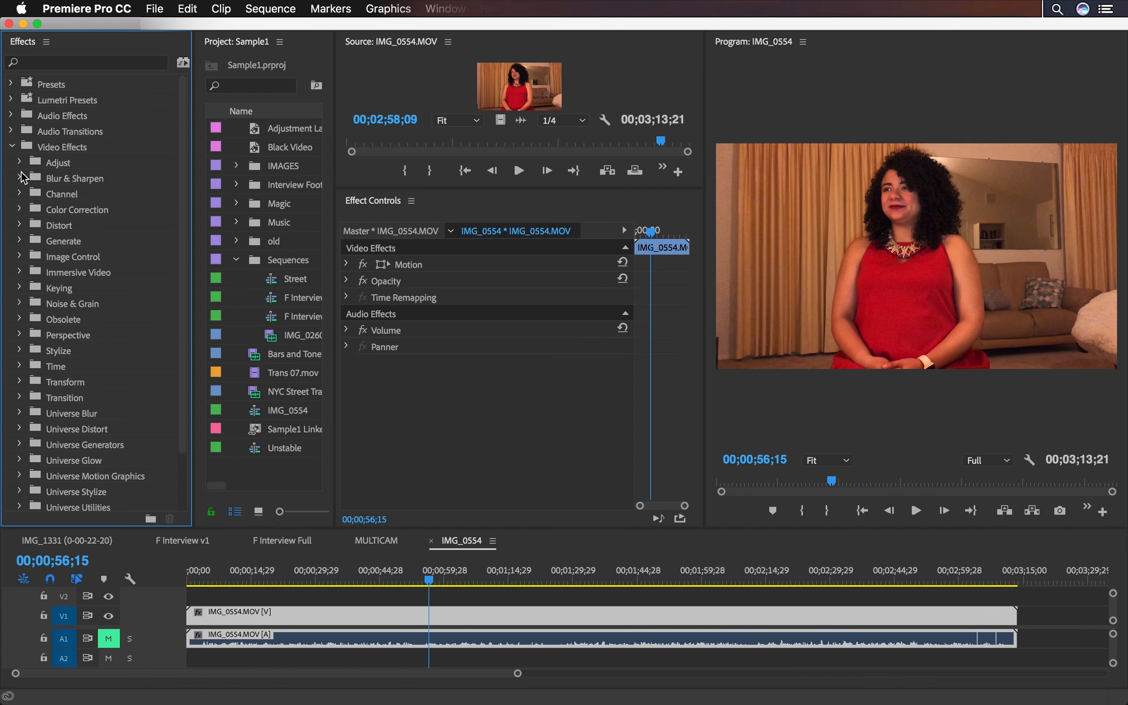
Step: Apply Gaussian Blur from Blur & Sharpen to the IMG_0554.MOV clip on V1 and set its Blurriness to 175
left_click(20, 178)
left_click(43, 239)
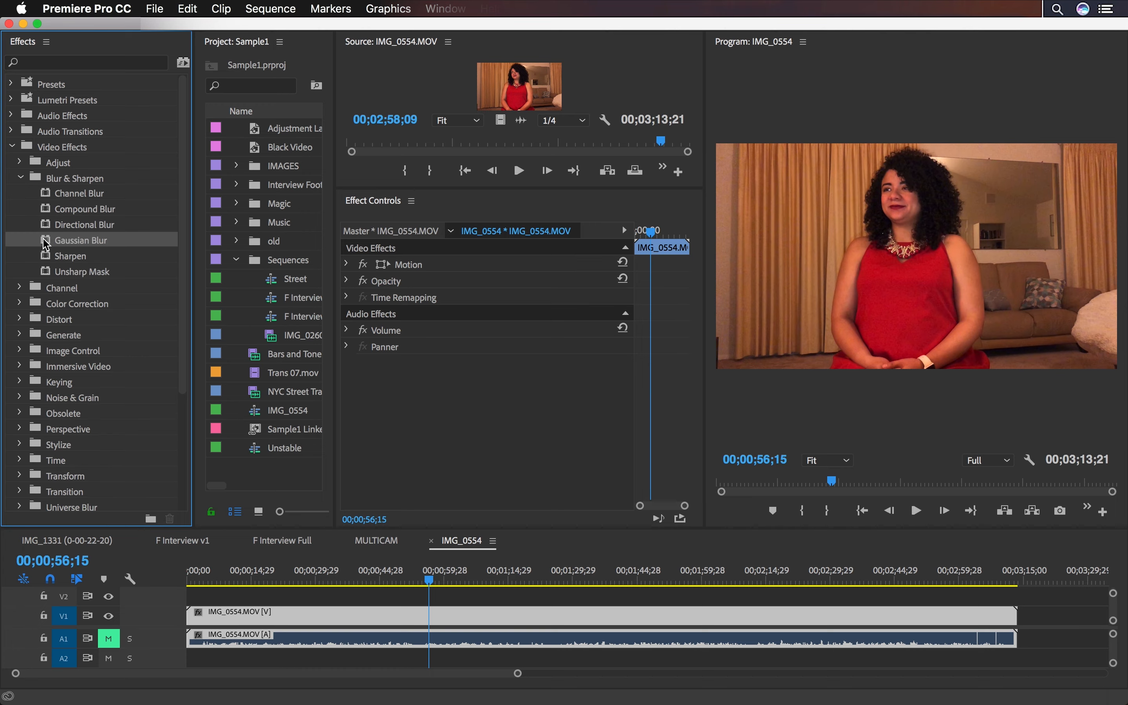
left_click_drag(46, 243, 396, 612)
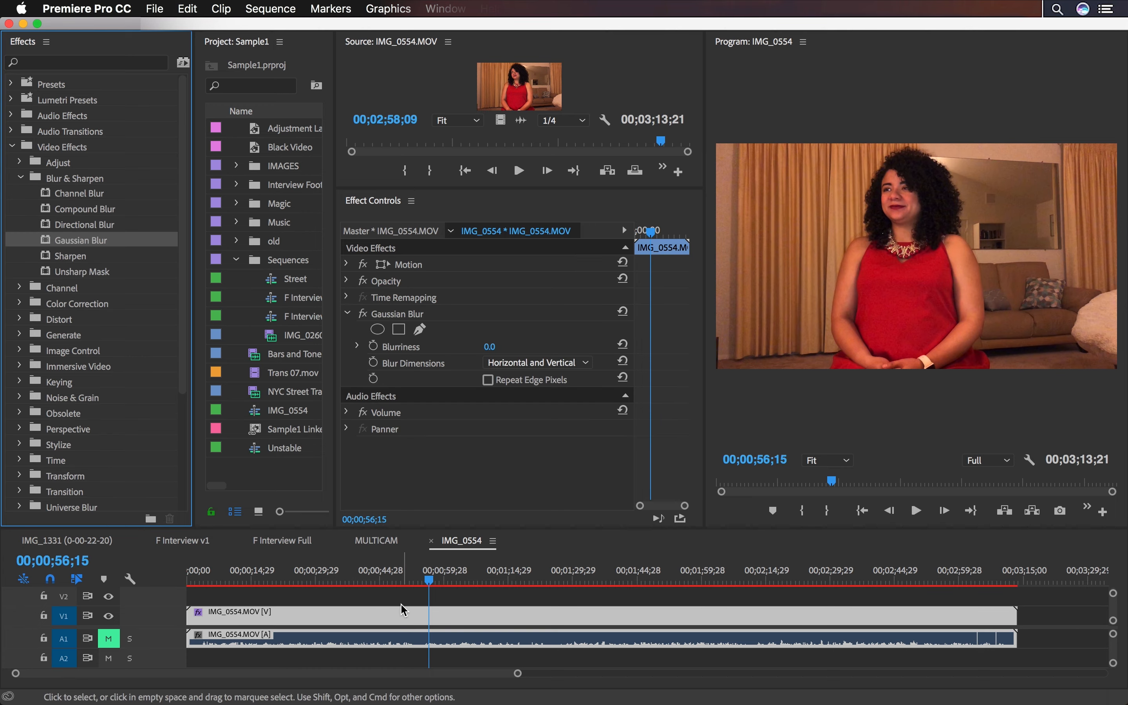
left_click_drag(491, 346, 572, 347)
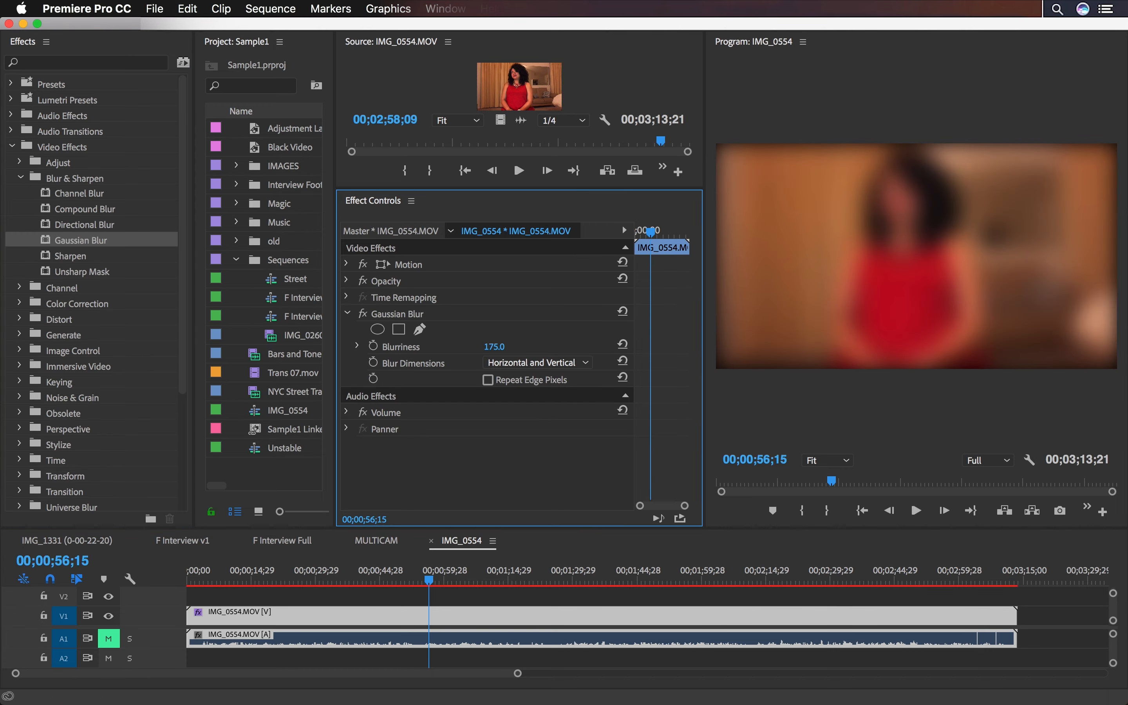
Step: Compare Horizontal and Vertical Blur Dimensions, restore Horizontal and Vertical, and turn on Repeat Edge Pixels for the Gaussian Blur
left_click(525, 371)
left_click(524, 398)
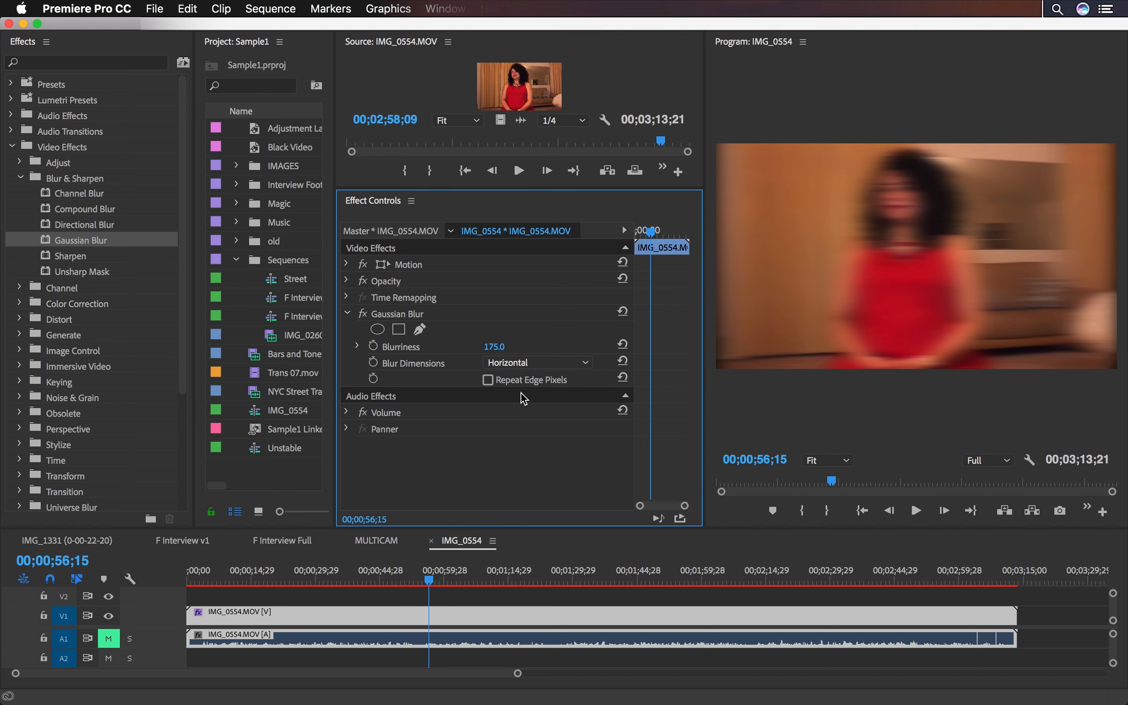
left_click(522, 366)
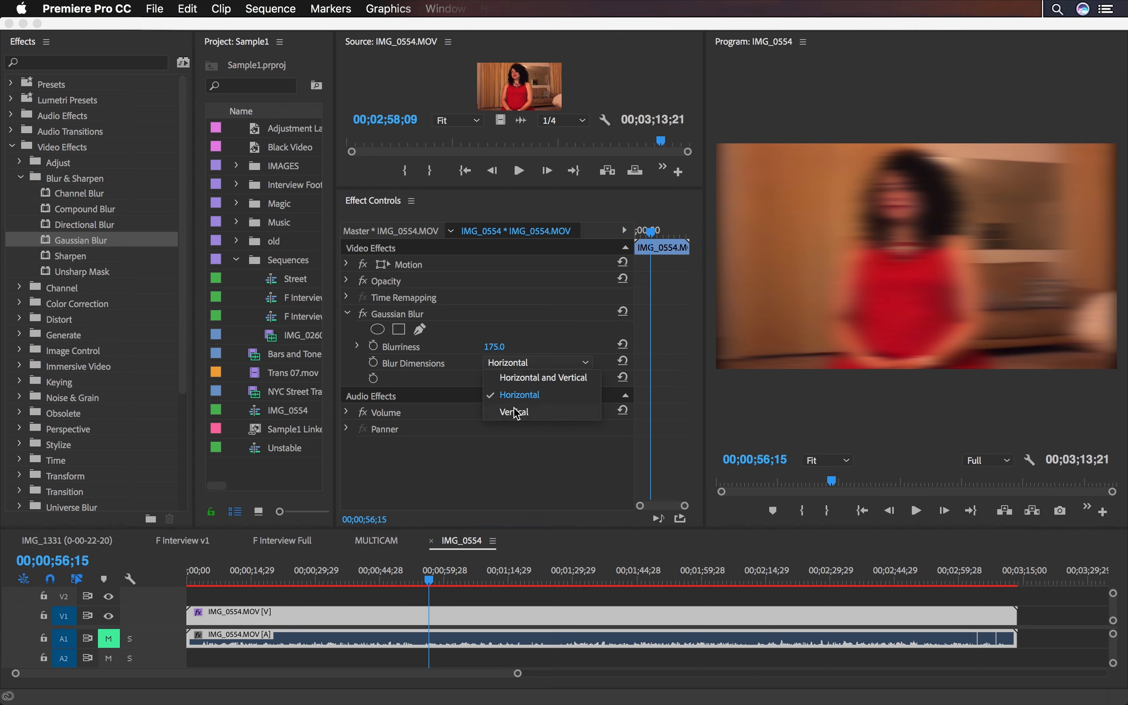
left_click(517, 410)
left_click(519, 373)
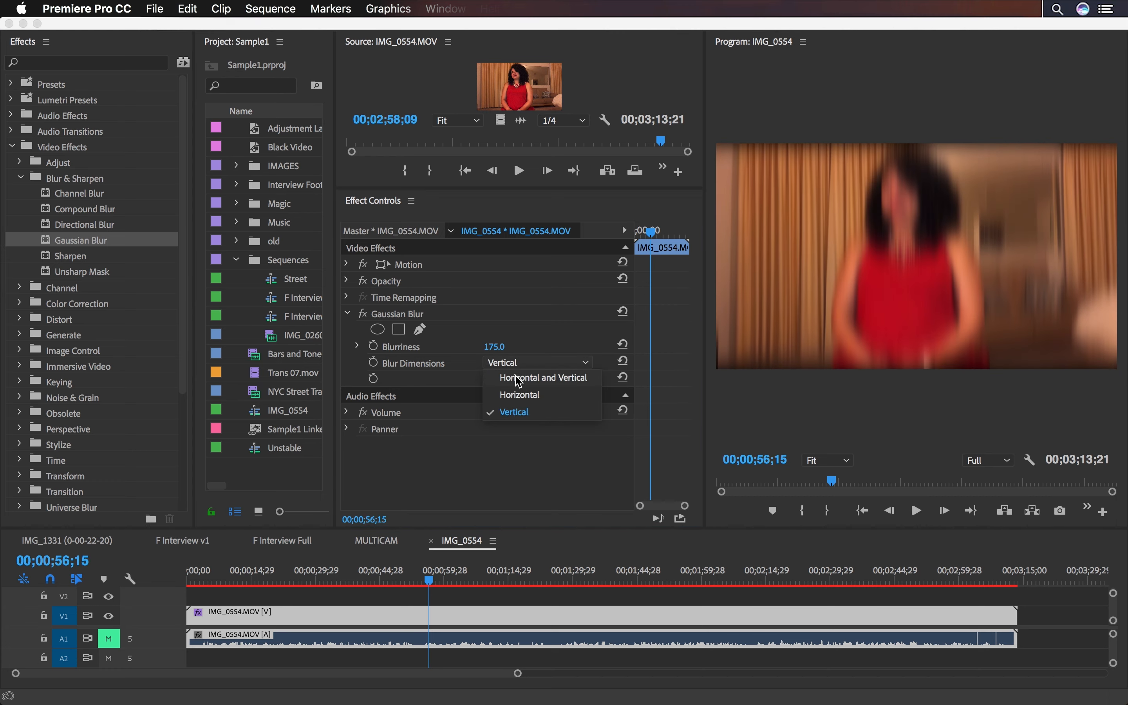
left_click(520, 387)
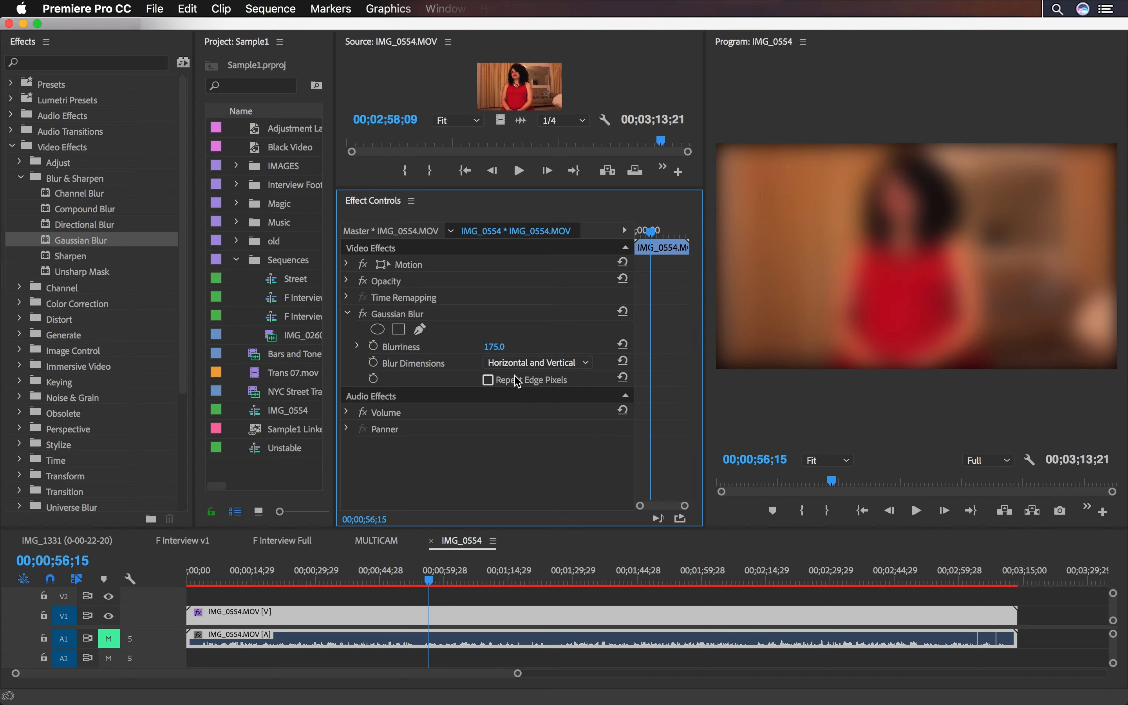
left_click(490, 381)
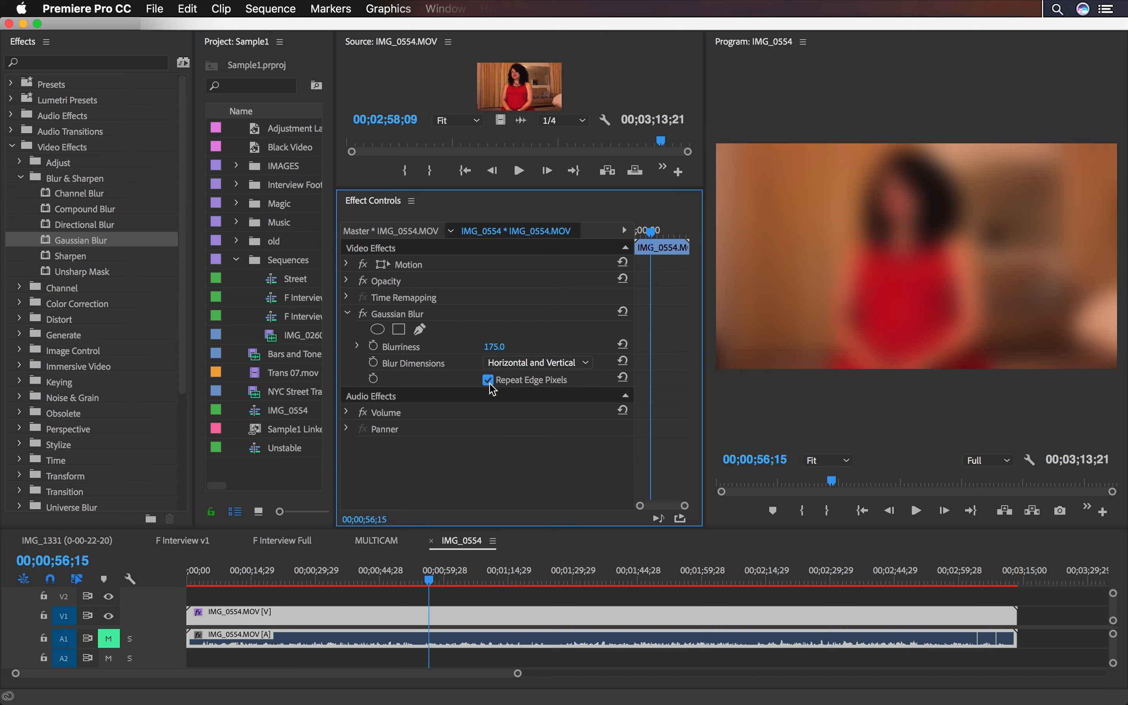
Step: Try Directional Blur with a Blur Length of 178 and a changed Direction on the IMG_0554.MOV clip, and try the Invert channel effect
left_click_drag(90, 224, 442, 615)
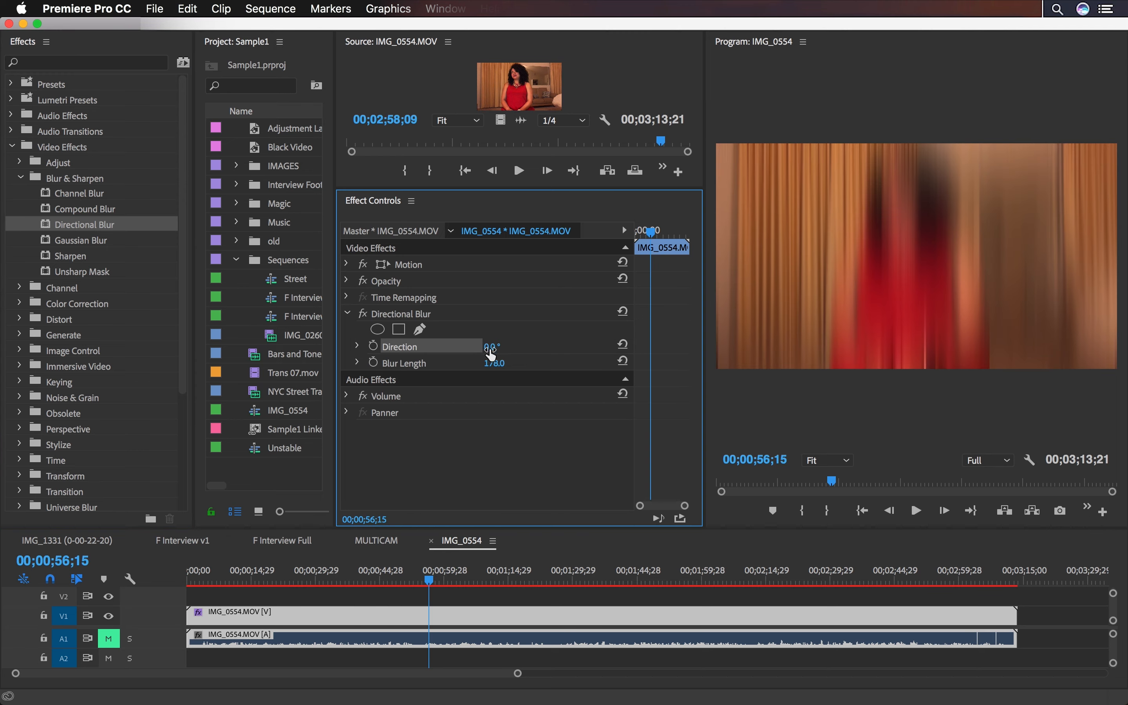
left_click_drag(491, 346, 526, 347)
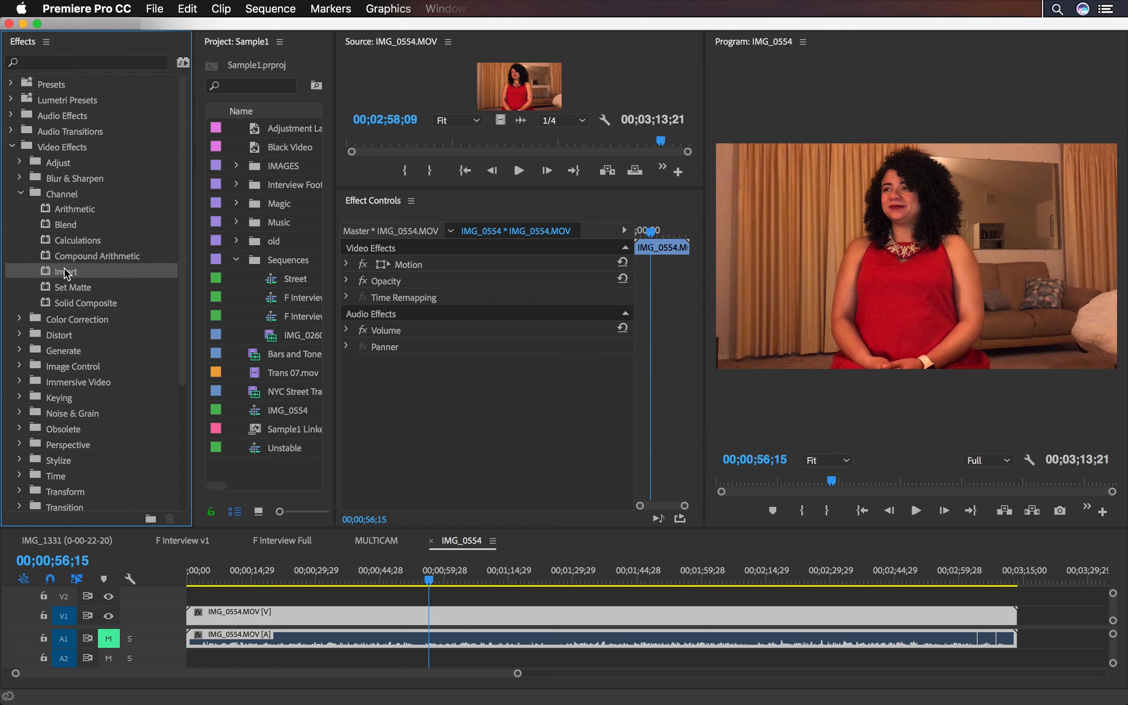
left_click_drag(67, 274, 446, 616)
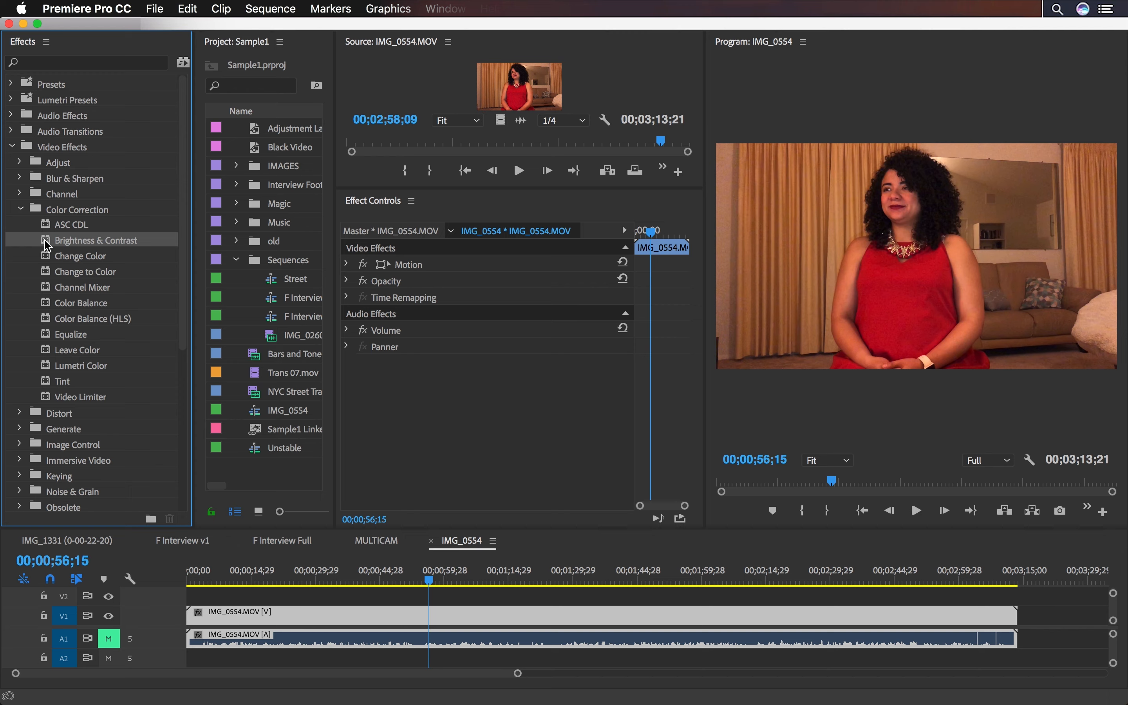
Step: Apply Brightness & Contrast from the Color Correction effects to the IMG_0554.MOV clip and try adjusting its Brightness
left_click_drag(48, 246, 419, 615)
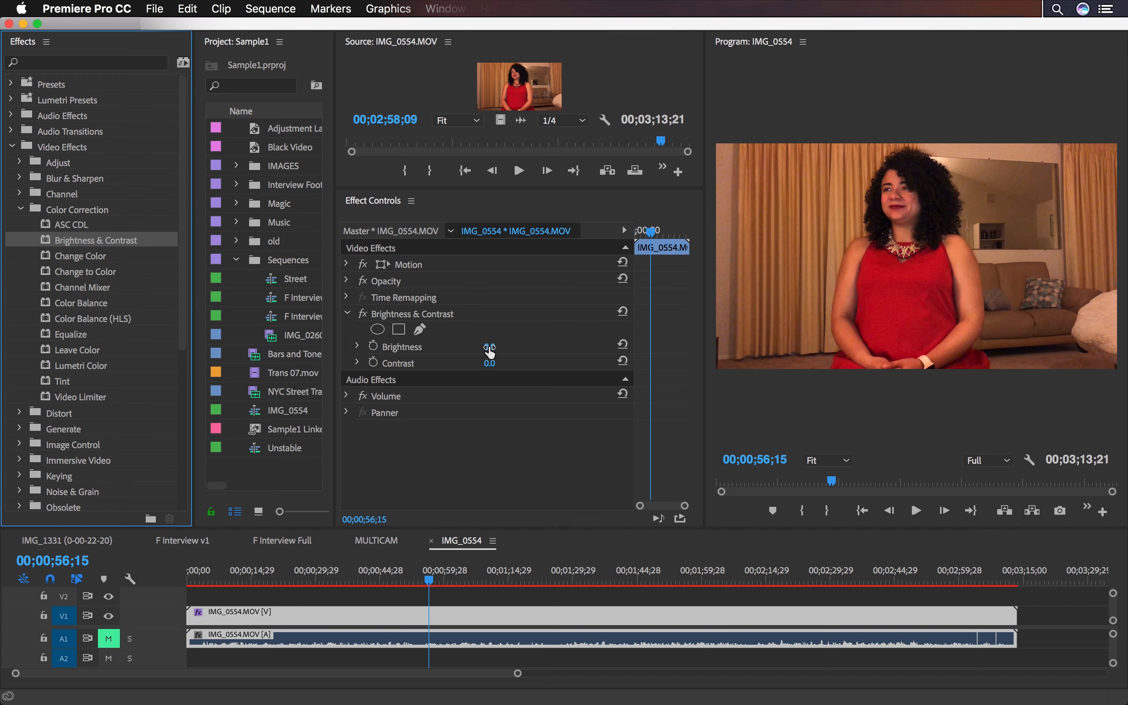
left_click(490, 348)
left_click_drag(489, 347, 513, 364)
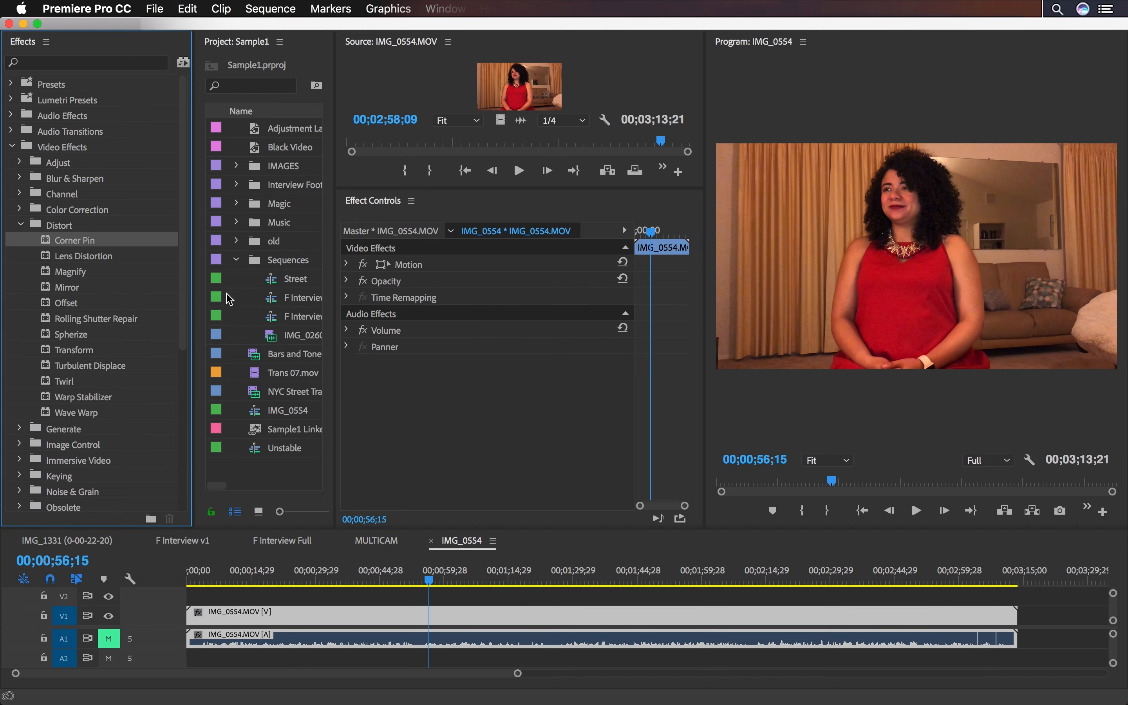
Step: Try Corner Pin on the IMG_0554.MOV clip, moving the Upper Left corner inward to 101 horizontally and downward, and delete the effect
left_click_drag(92, 240, 436, 618)
left_click_drag(490, 346, 632, 347)
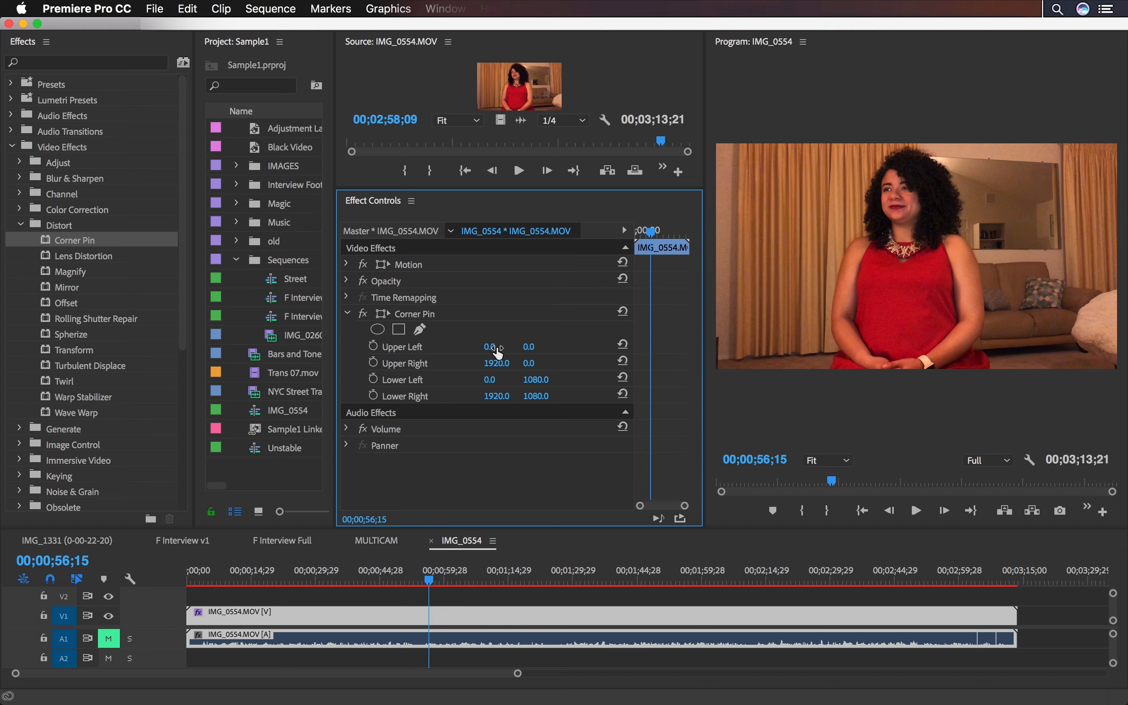
left_click_drag(489, 346, 537, 346)
mouse_move(529, 347)
left_mouse_down()
mouse_move(556, 347)
mouse_move(535, 354)
left_mouse_up()
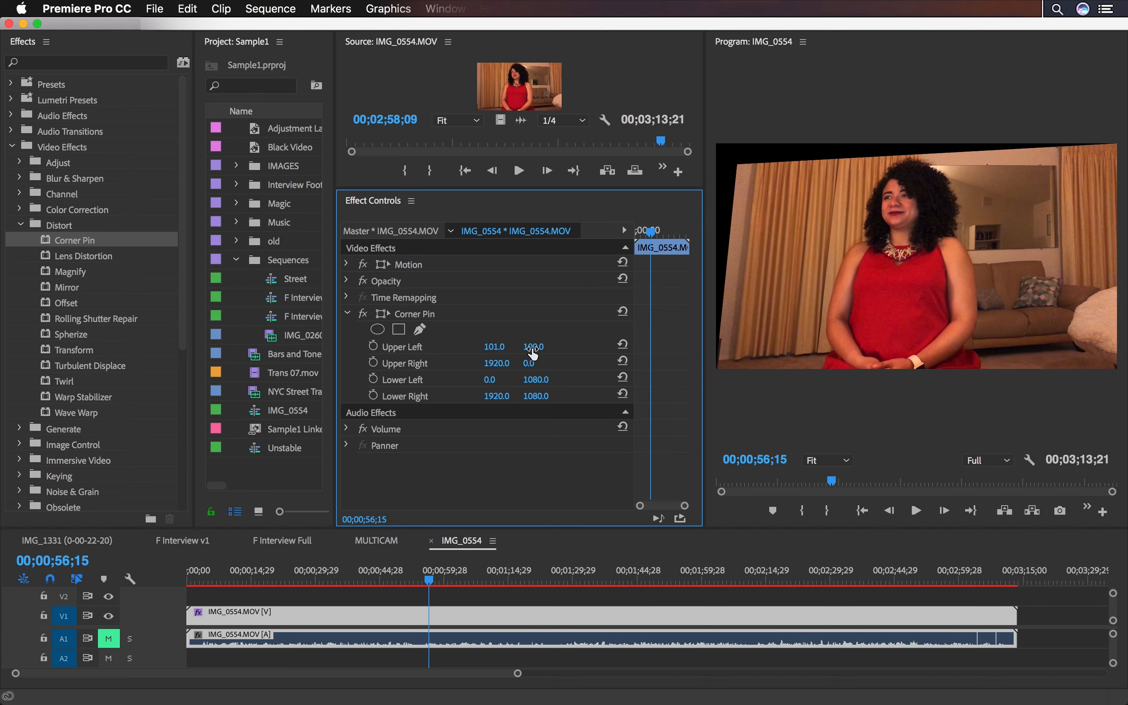
left_click(430, 315)
key("Delete")
Step: Try the Black & White effect from Image Control on the IMG_0554.MOV clip
left_click(44, 400)
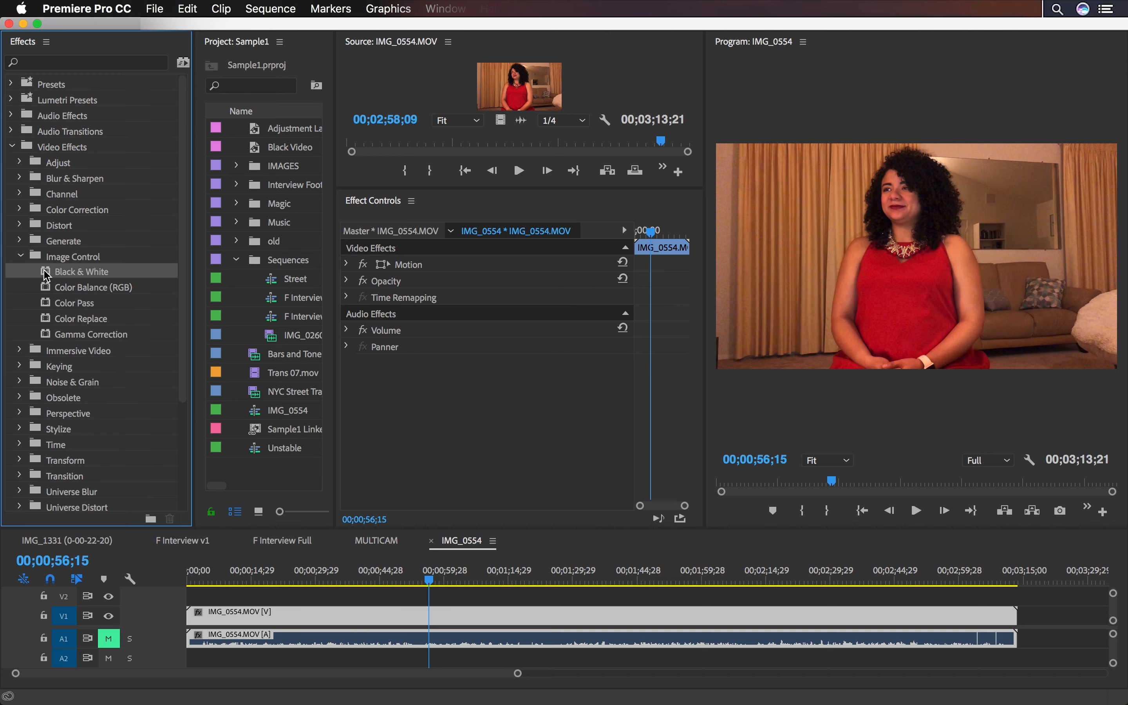
left_click_drag(47, 276, 451, 614)
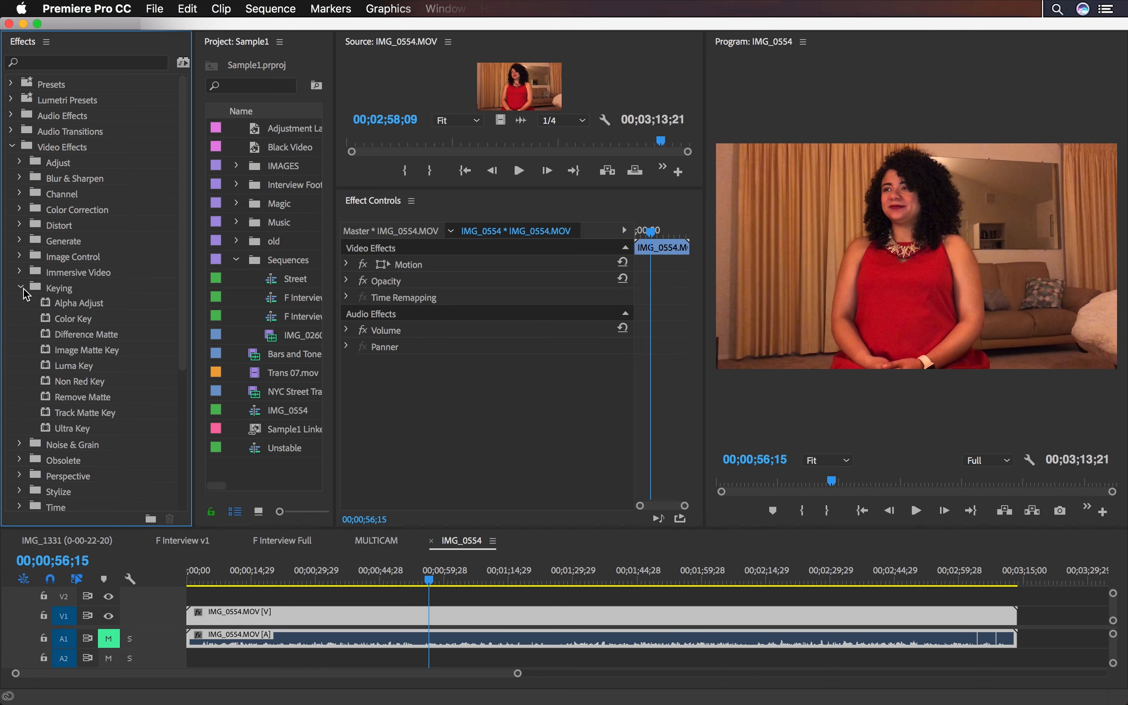
Step: Try Color Key on the IMG_0554.MOV clip, sampling the red dress as Key Color, setting Color Tolerance to 65 and adjusting the edge settings
left_click(48, 321)
left_click_drag(49, 321, 391, 614)
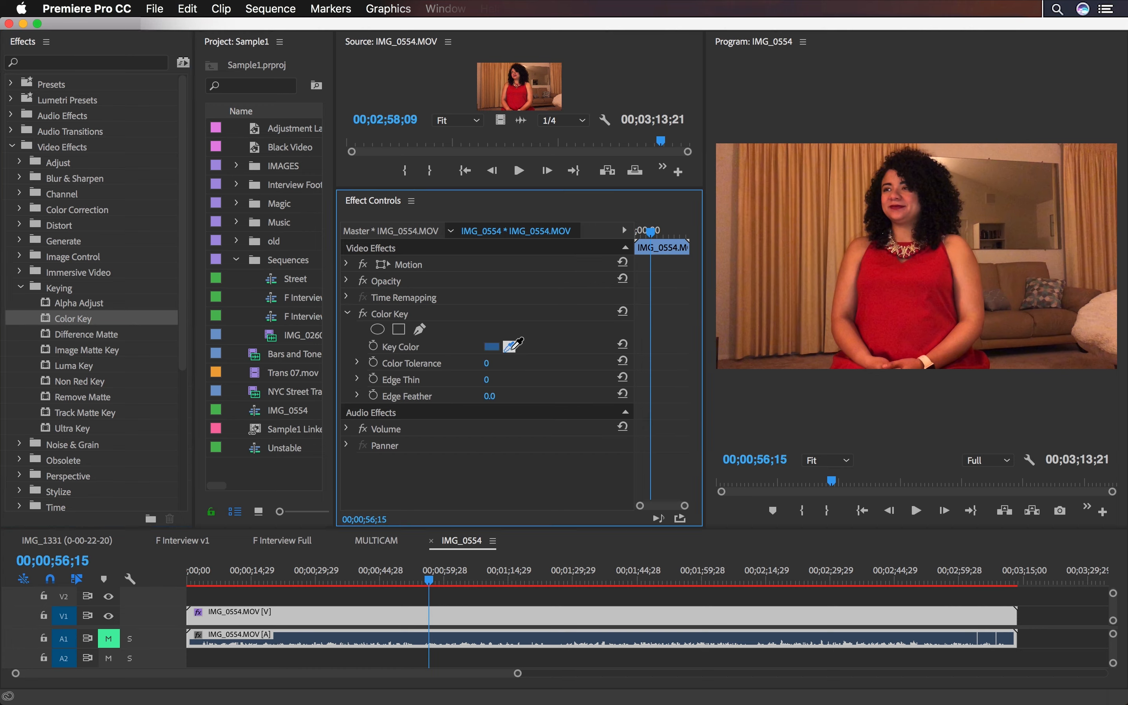
left_click_drag(514, 346, 891, 269)
left_click_drag(487, 367, 516, 368)
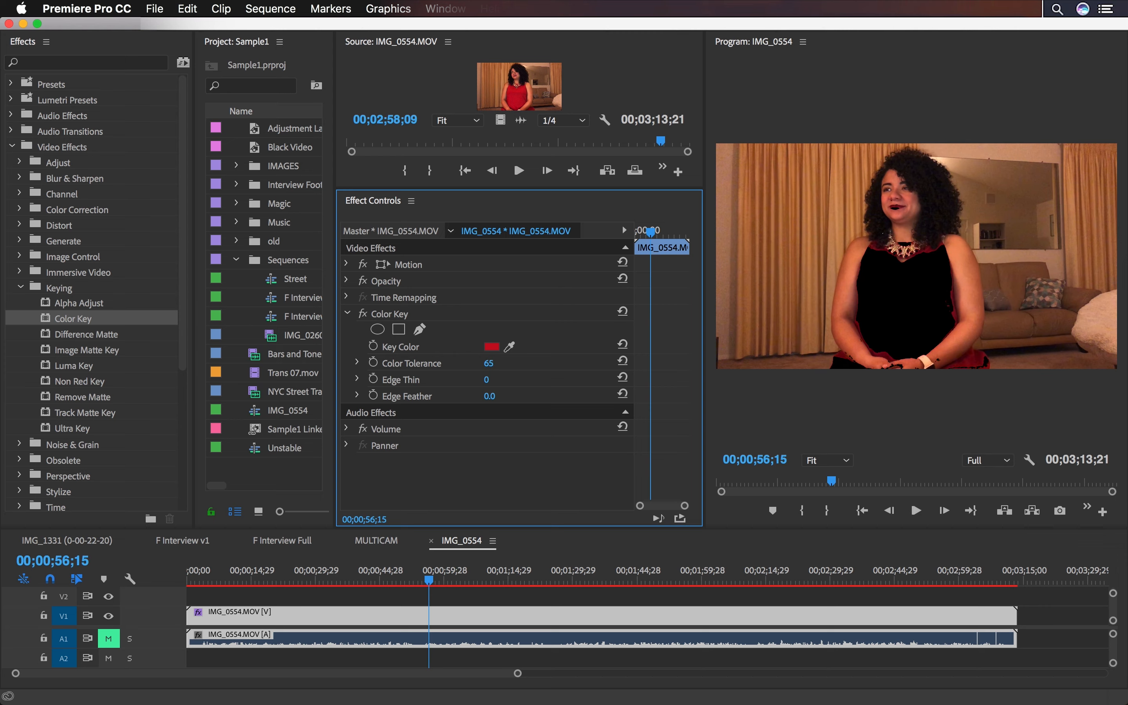
mouse_move(489, 396)
left_mouse_down()
mouse_move(506, 397)
mouse_move(489, 380)
left_mouse_up()
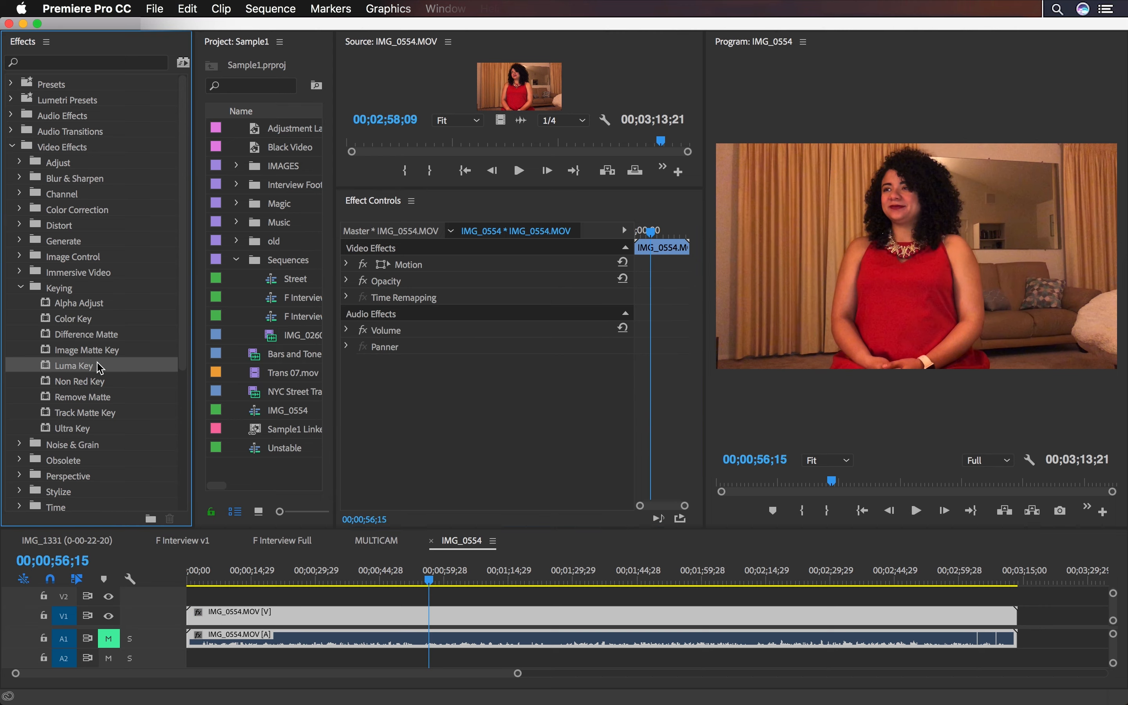
Step: Try Luma Key on the IMG_0554.MOV clip and look through the Obsolete effects, including Fast Color Corrector and Fast Blur
left_click_drag(100, 368, 402, 612)
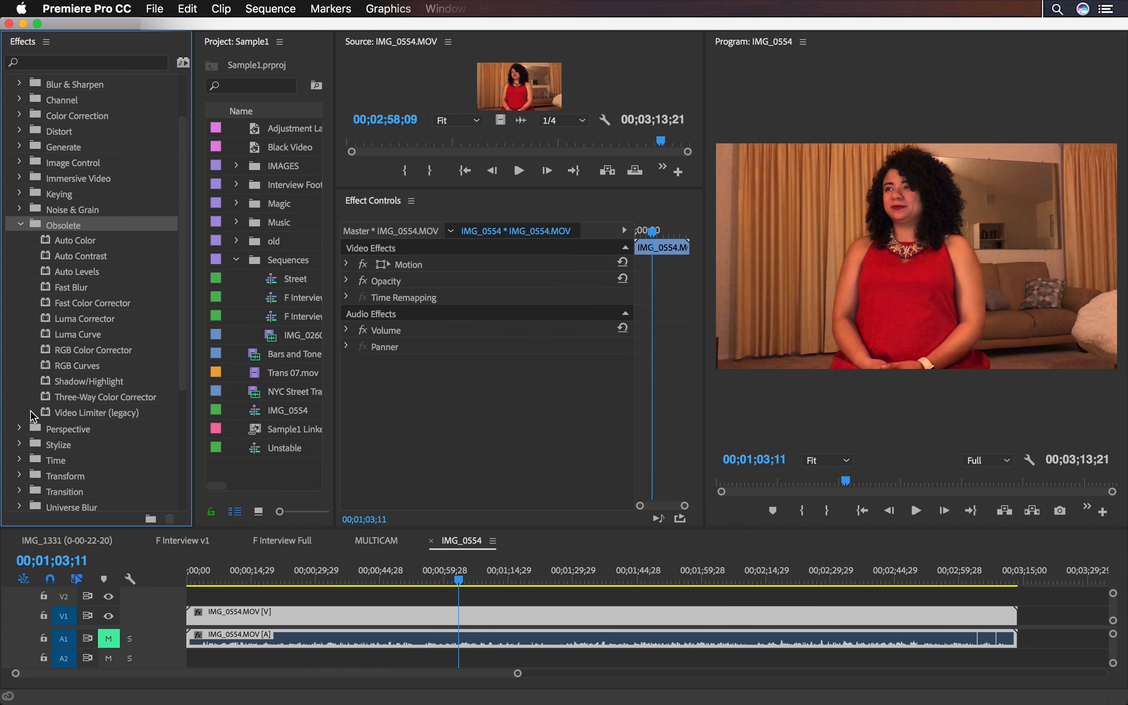
left_click(135, 303)
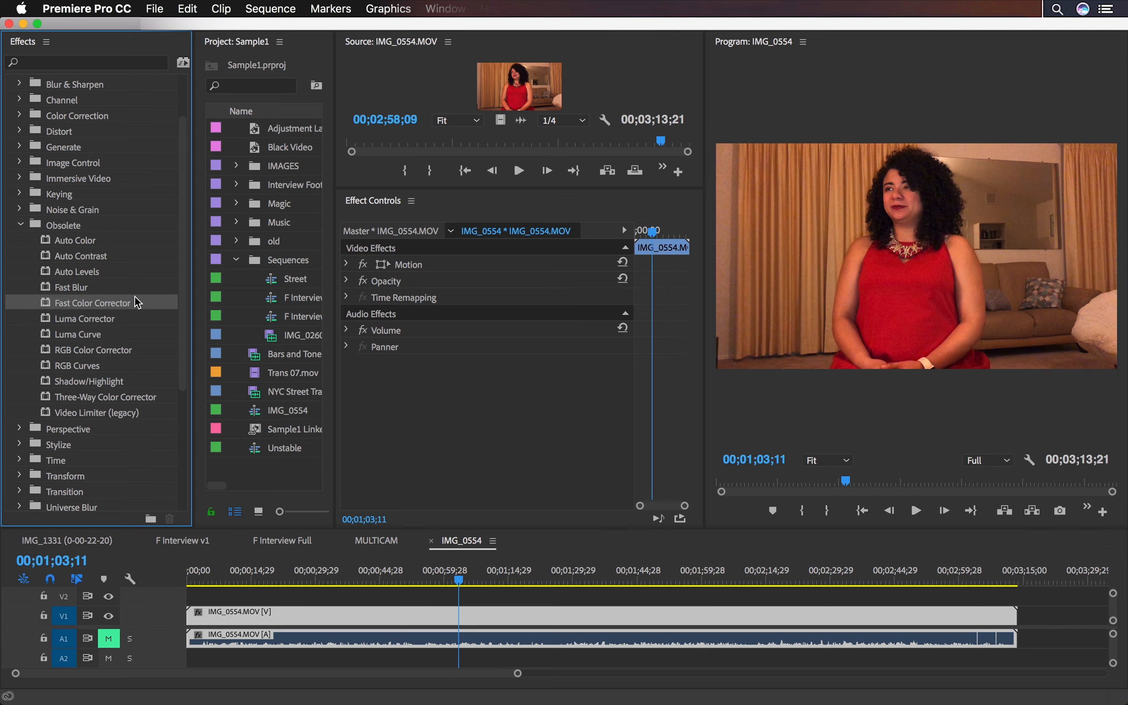
left_click(132, 287)
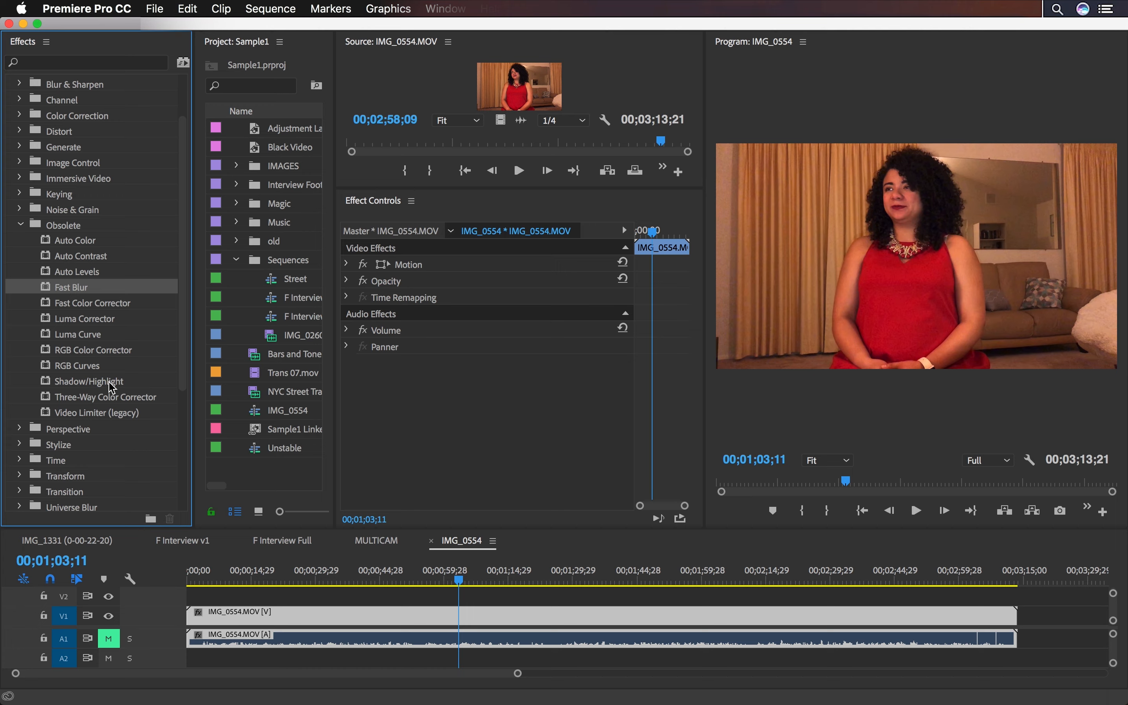
Step: Try Horizontal Flip from the Transform effects on the IMG_0554.MOV clip, undo it and apply it once more
left_click(20, 225)
left_click(20, 288)
left_click_drag(75, 333, 460, 613)
key("super+z")
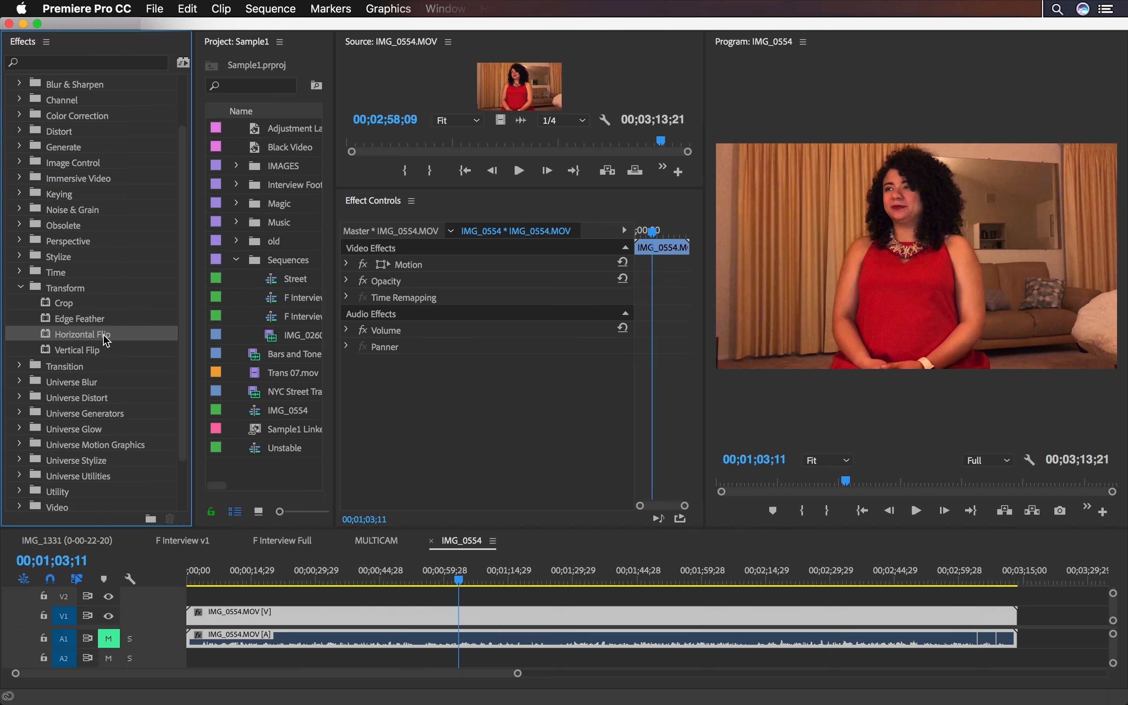
left_click_drag(107, 340, 371, 622)
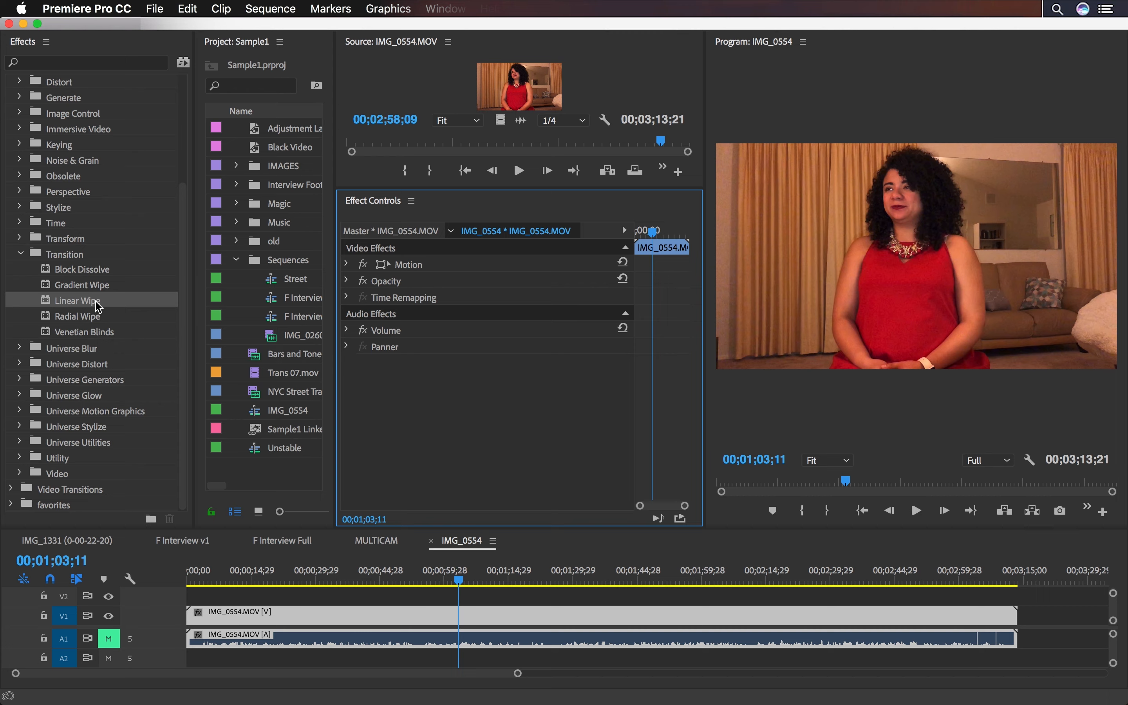
Step: Try Linear Wipe on the IMG_0554.MOV clip, keyframing Transition Completion from 0% at 00;01;03;11 to 82% at 00;01;17;14, and adjust its Feather
left_click_drag(99, 308, 466, 620)
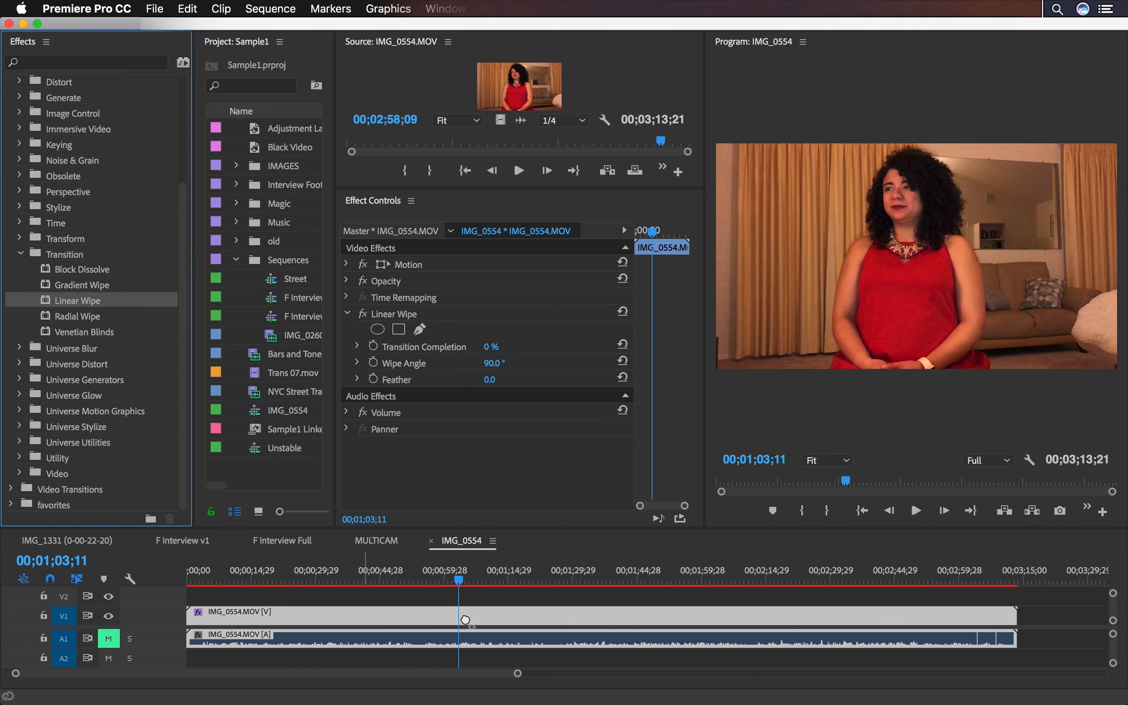
left_click(376, 351)
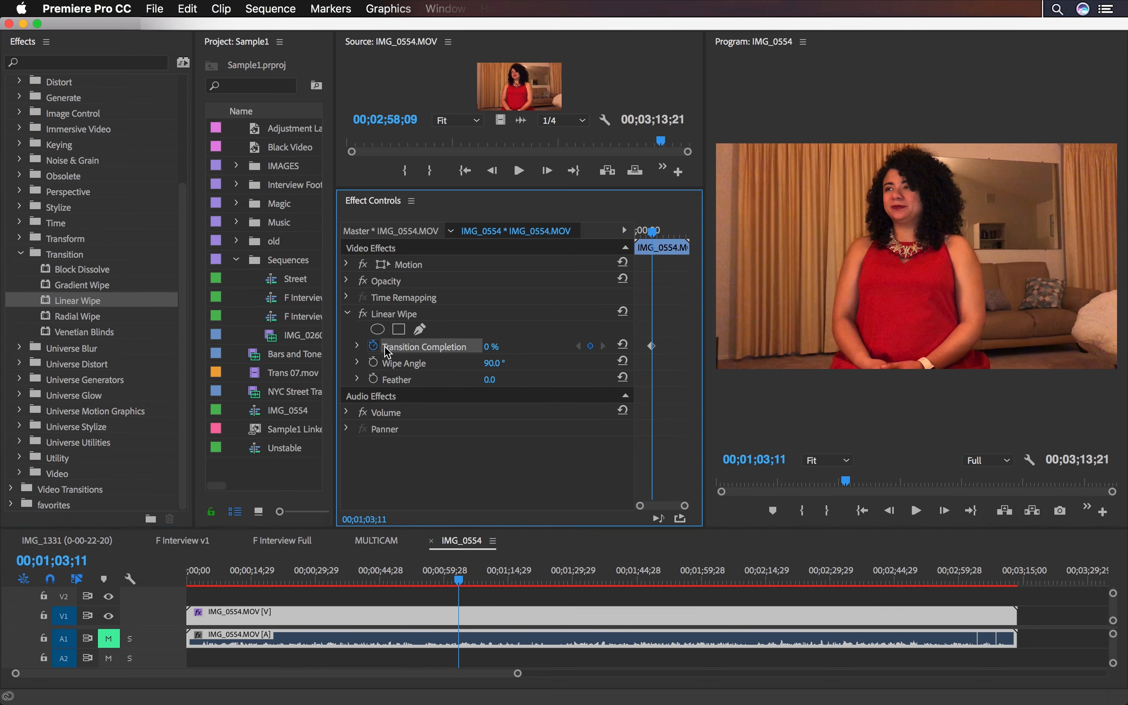
left_click_drag(652, 233, 656, 233)
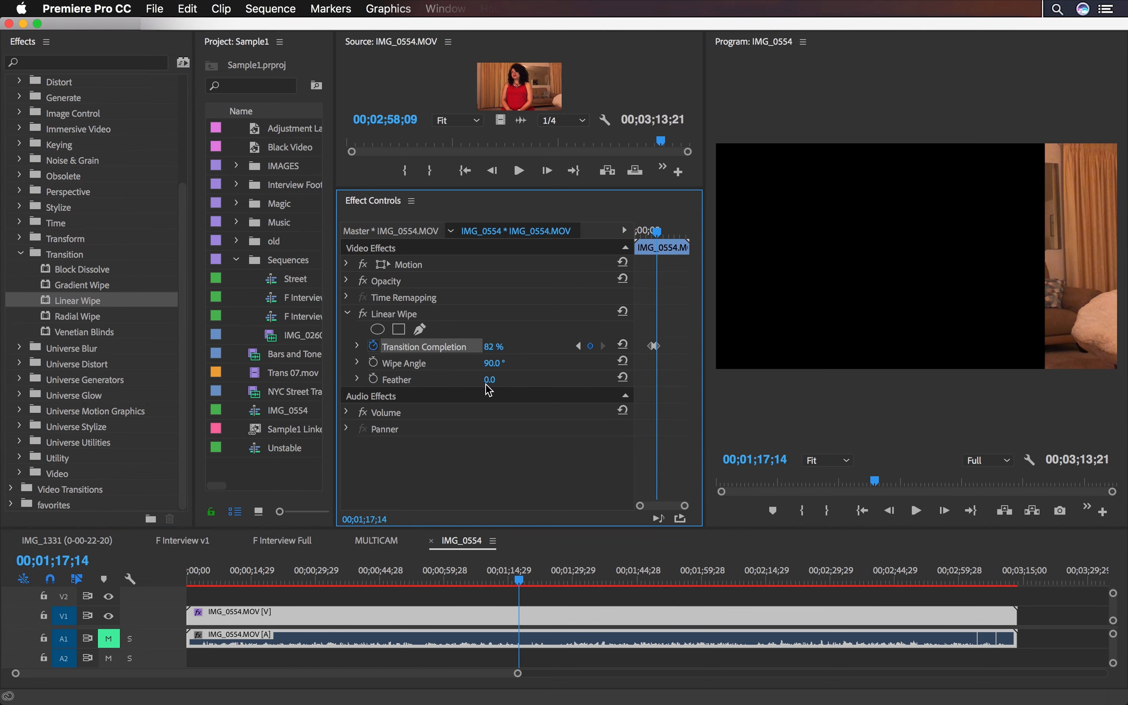
left_click_drag(490, 379, 506, 380)
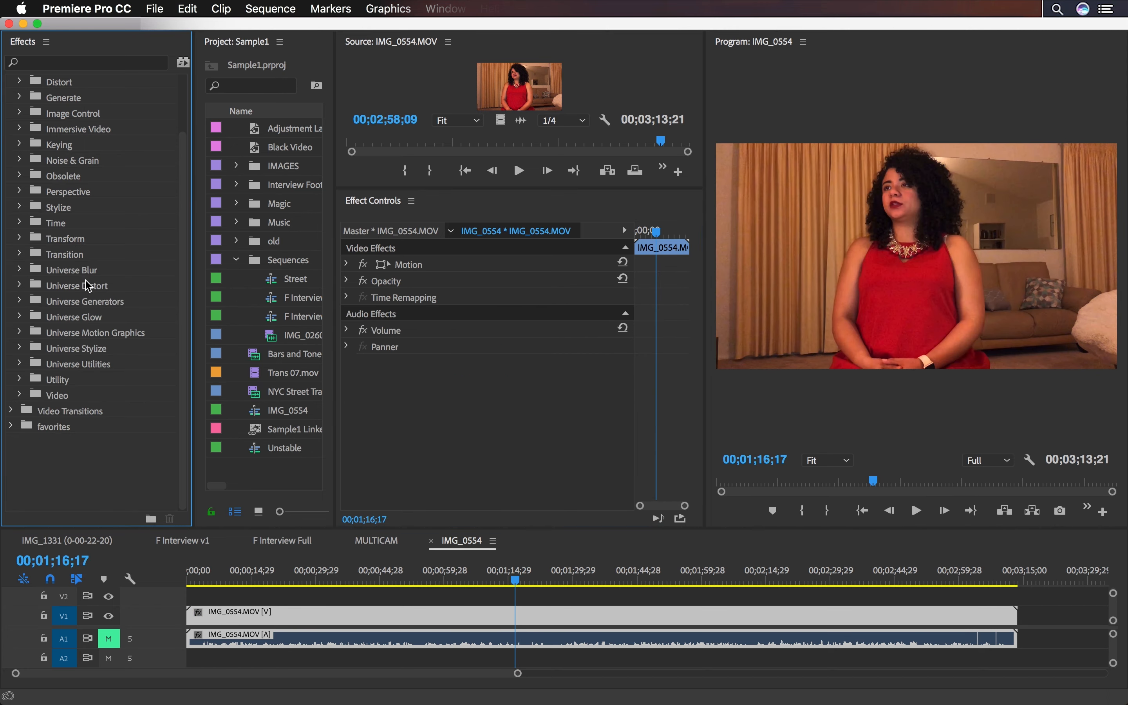
Step: Try the Timecode effect from the Video category on the IMG_0554.MOV clip and play the sequence to preview the running timecode
left_click(125, 365)
left_click(97, 275)
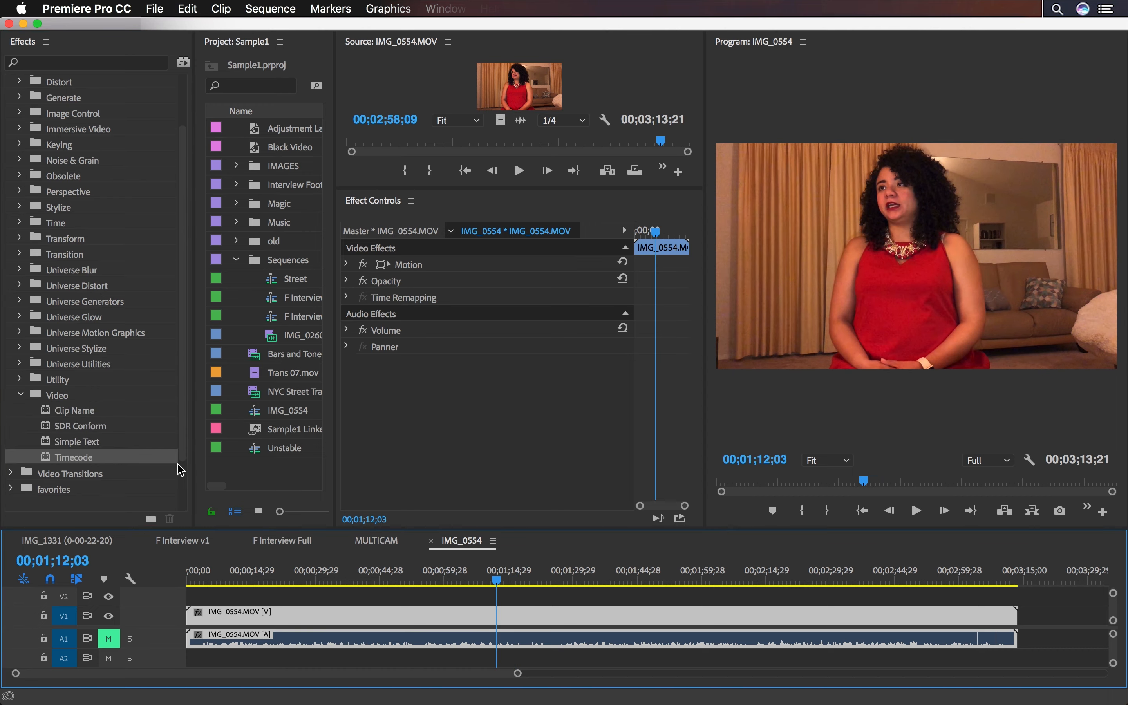
left_click_drag(76, 457, 439, 613)
left_click_drag(439, 614, 440, 614)
key("space")
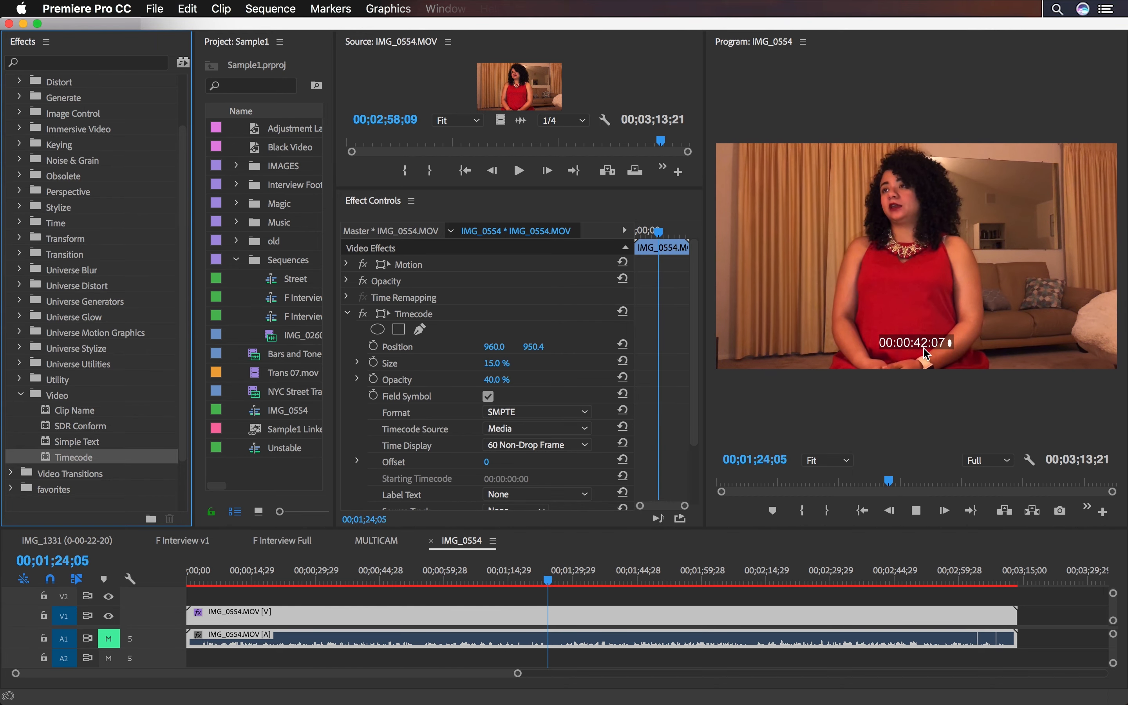
key("space")
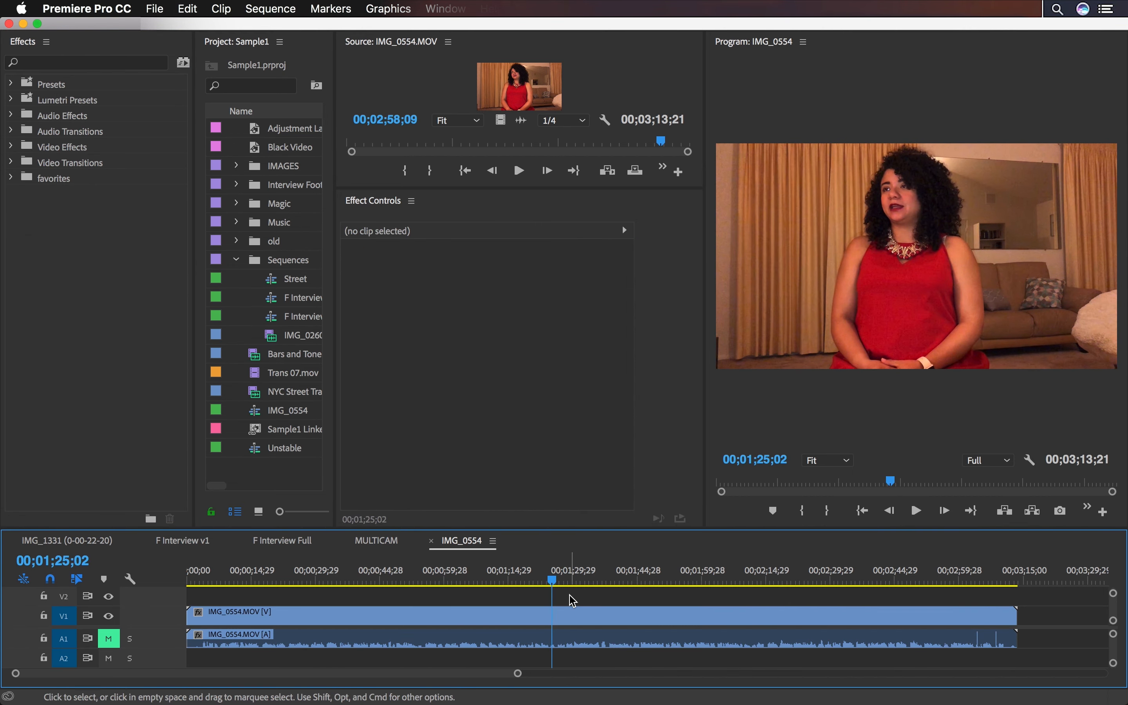